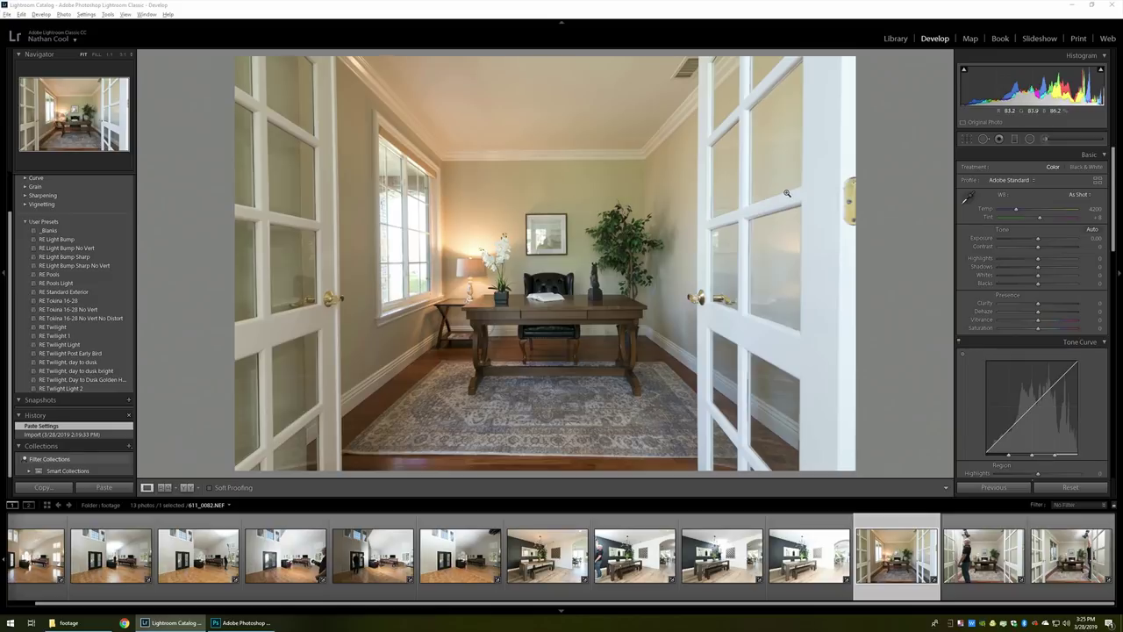
pyautogui.click(786, 176)
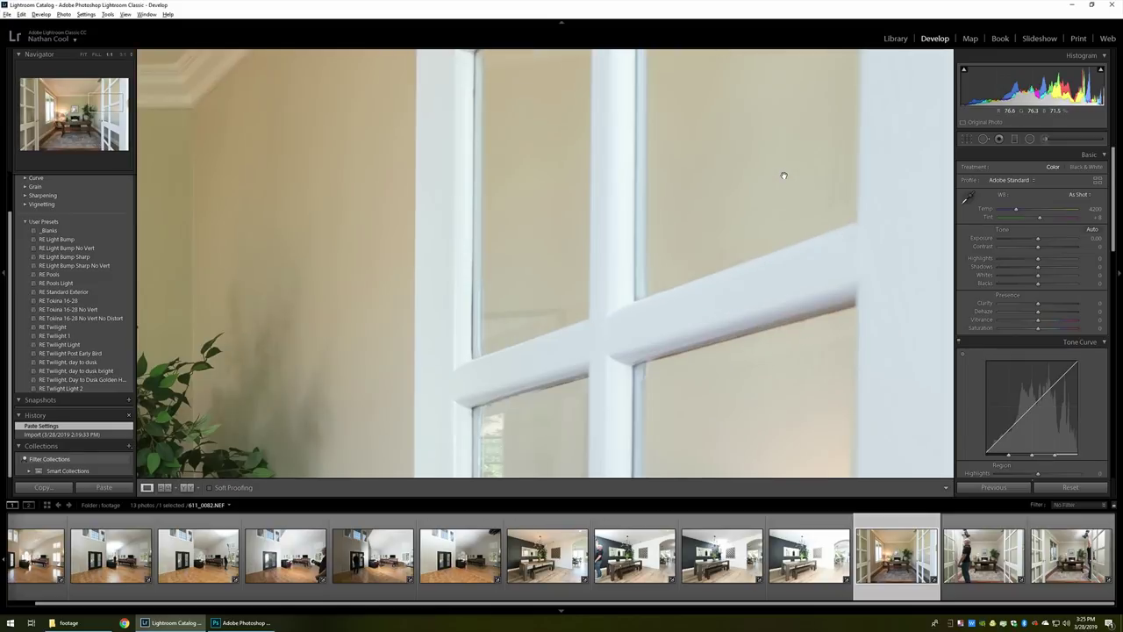
pyautogui.click(703, 206)
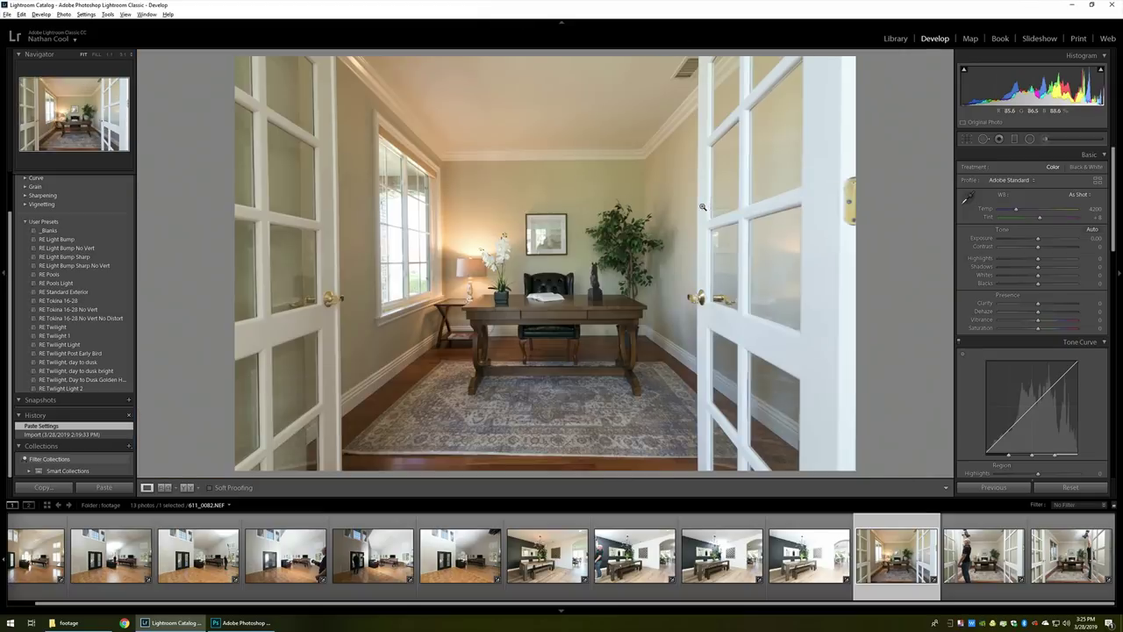
pyautogui.click(471, 201)
pyautogui.moveTo(517, 421); pyautogui.dragTo(708, 187)
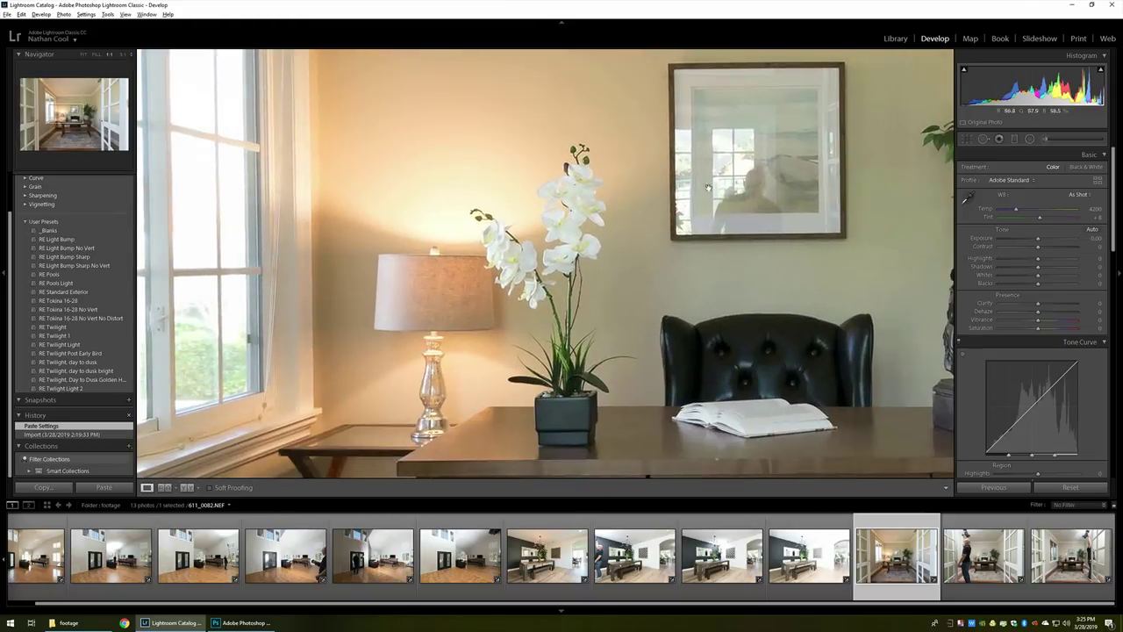
pyautogui.click(774, 188)
pyautogui.click(562, 231)
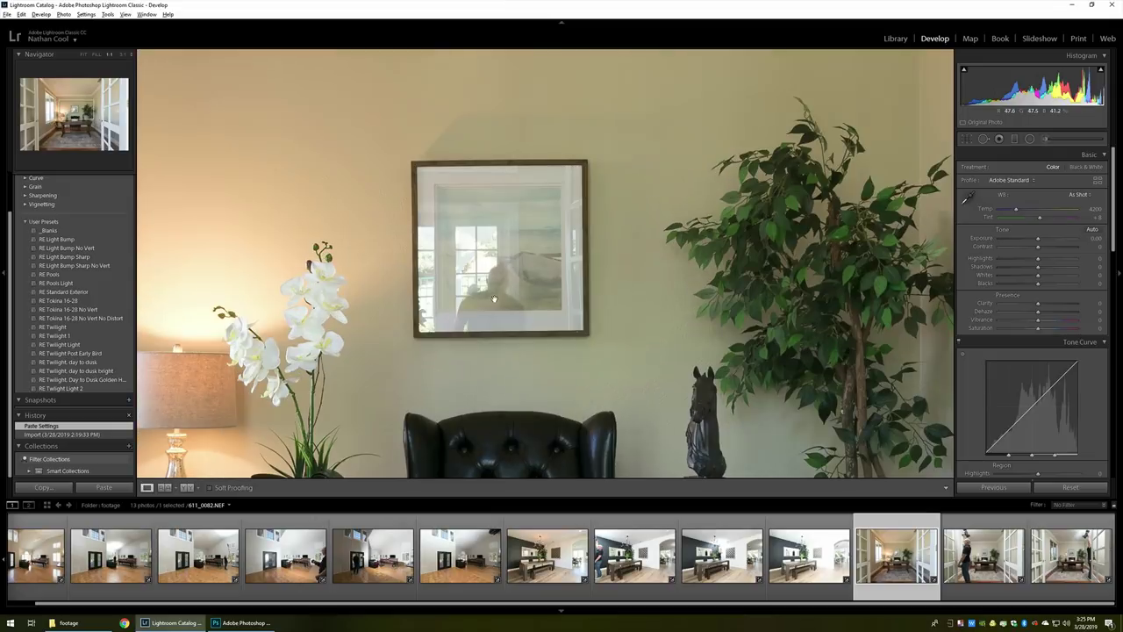
pyautogui.moveTo(454, 287); pyautogui.dragTo(625, 275)
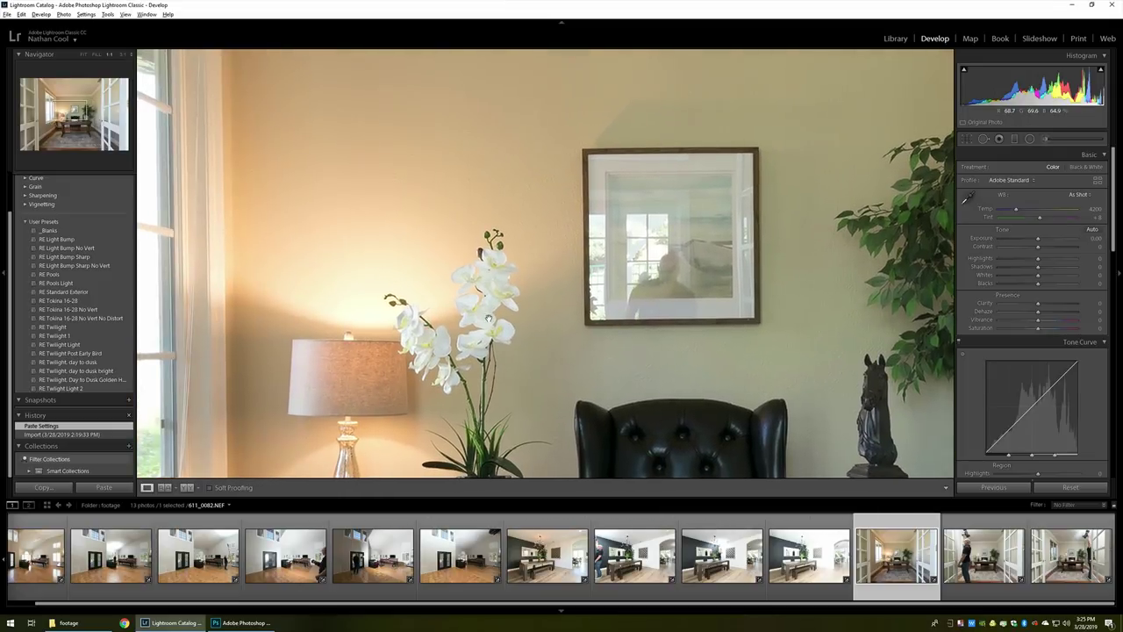
pyautogui.click(374, 325)
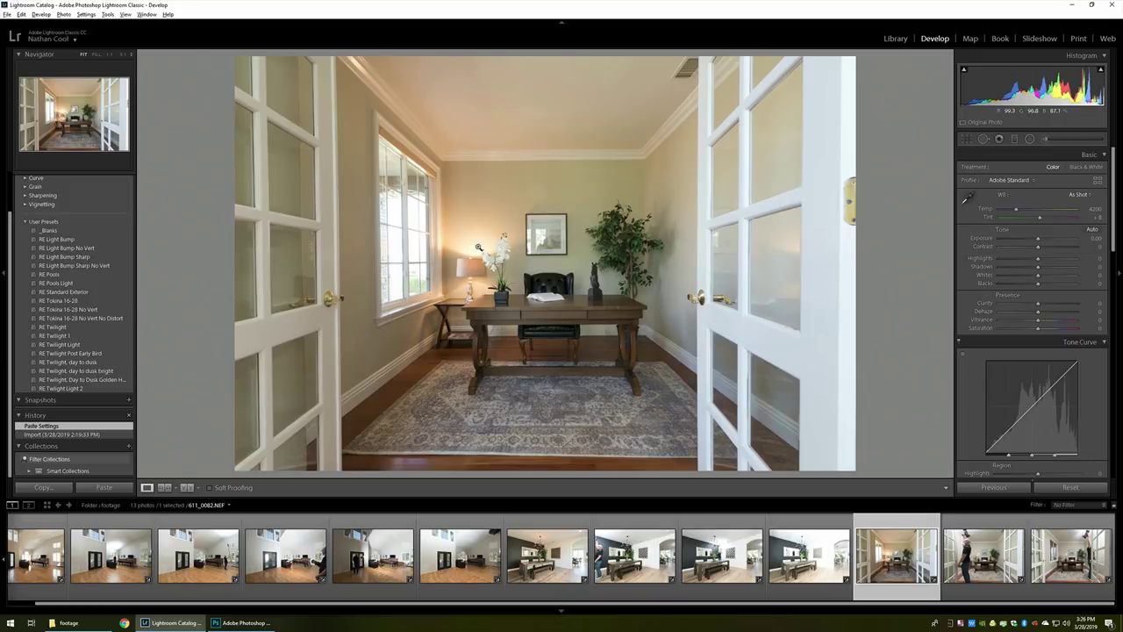
pyautogui.click(381, 219)
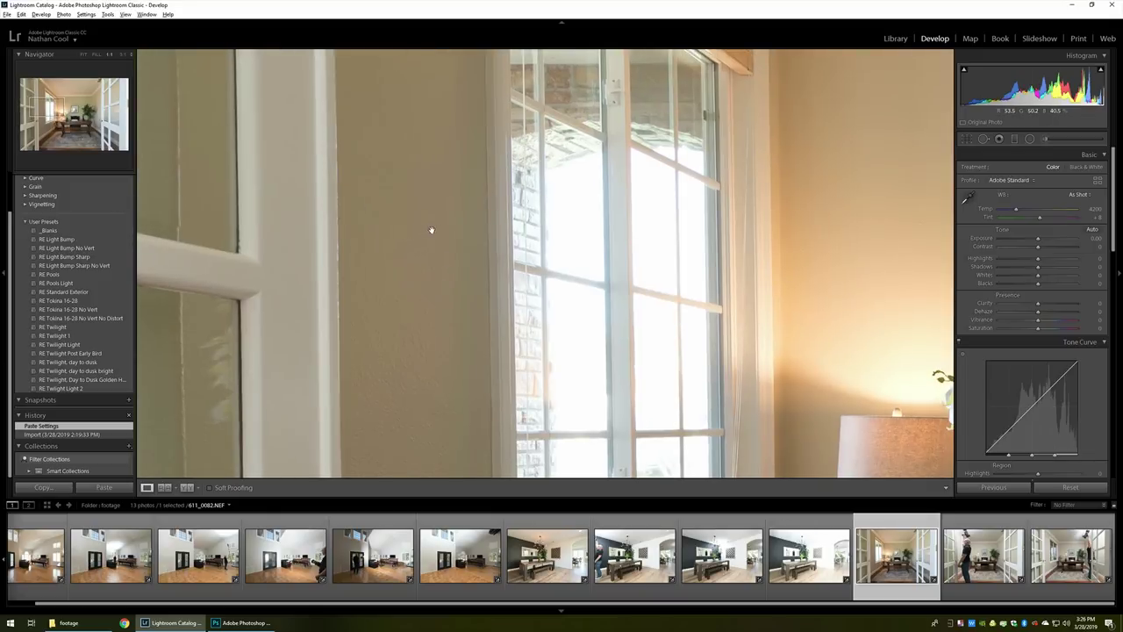
pyautogui.moveTo(701, 218); pyautogui.dragTo(365, 252)
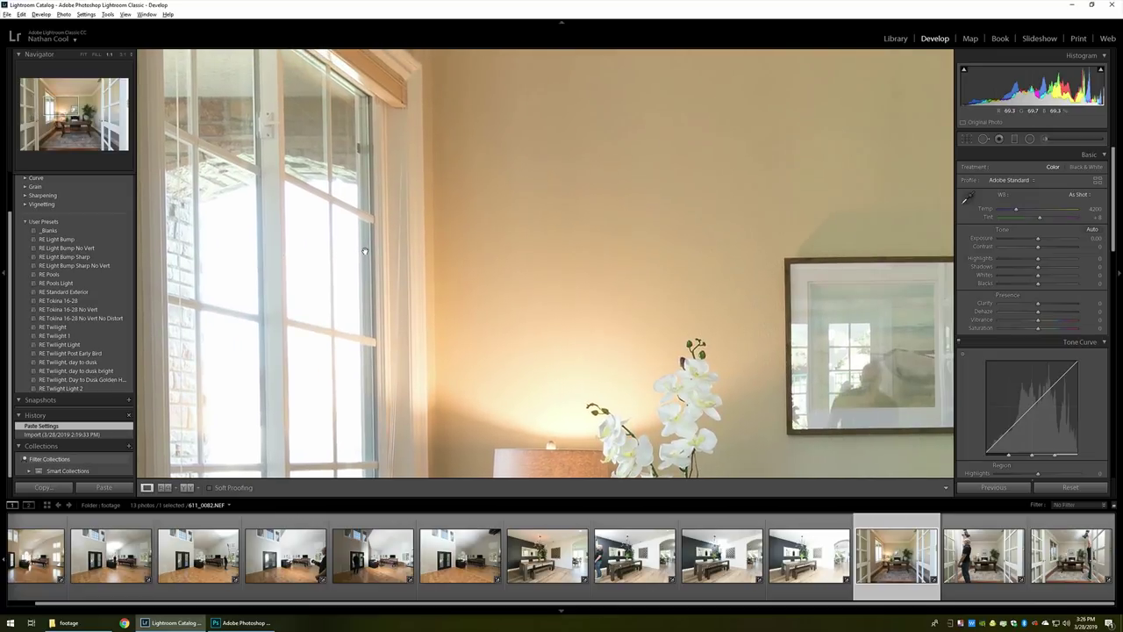
pyautogui.click(506, 245)
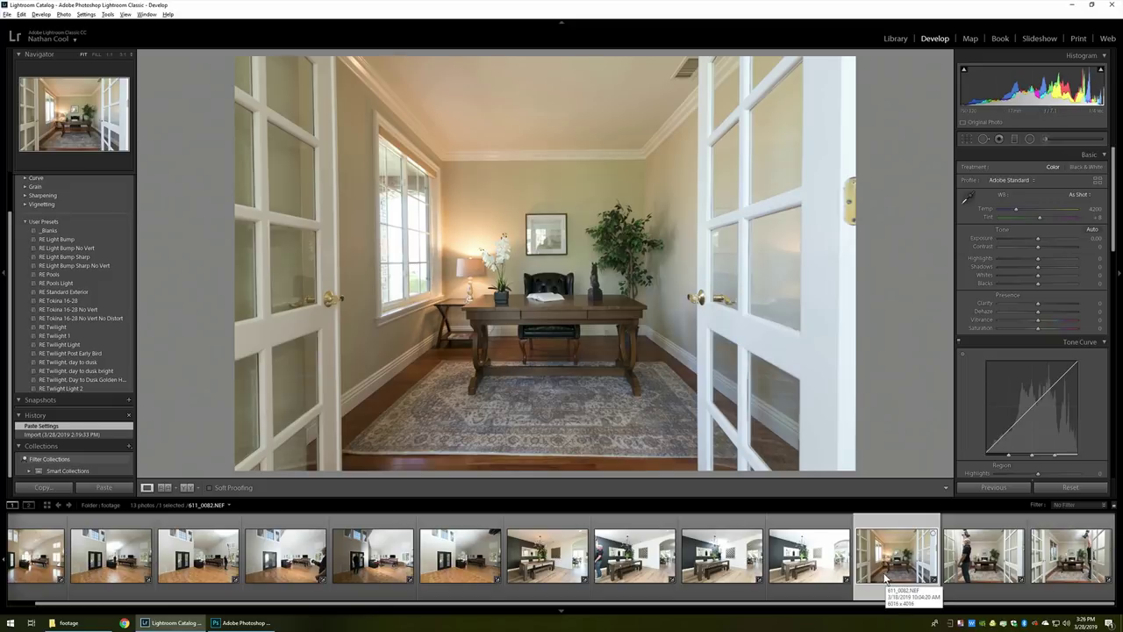
pyautogui.click(980, 559)
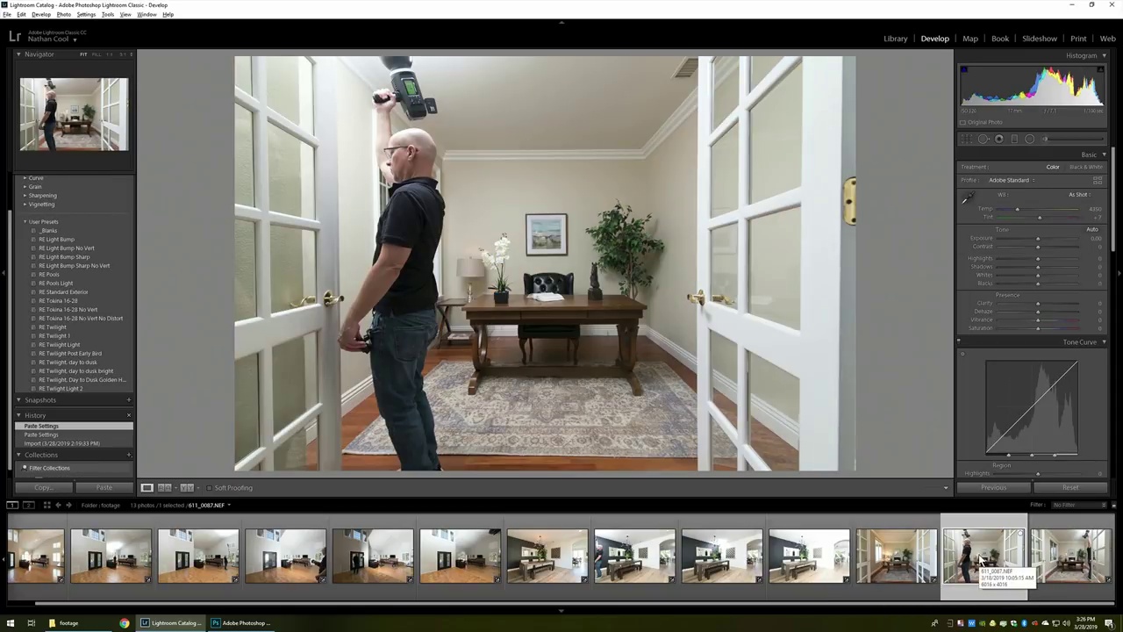
# Preview the flash frames, then select 611_0082 through 611_0088 in the filmstrip.
pyautogui.click(1079, 555)
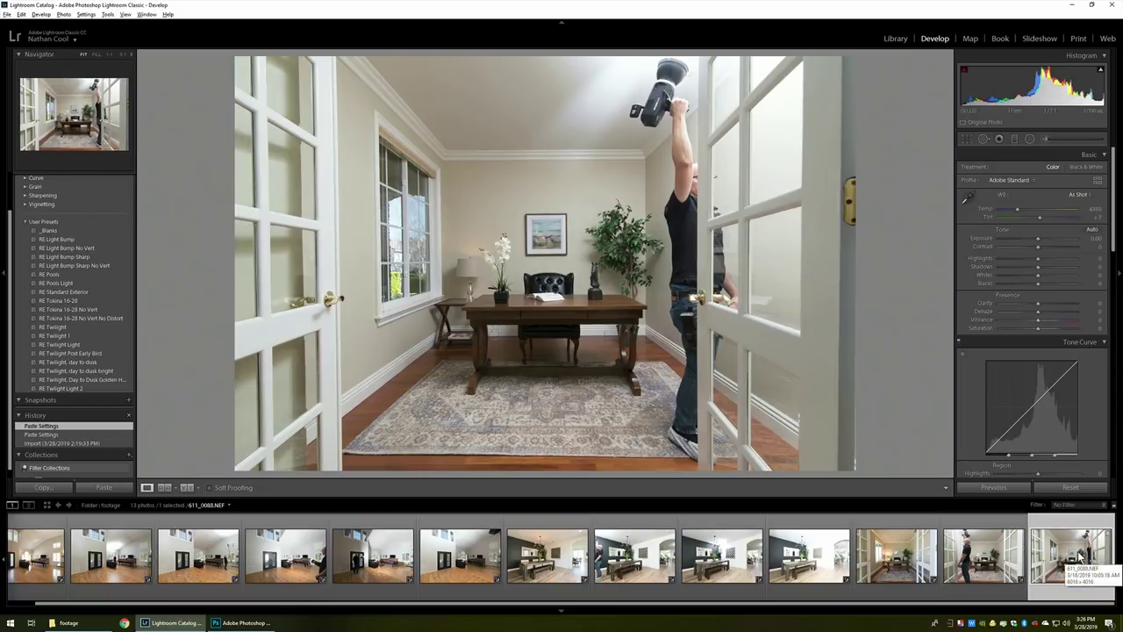
pyautogui.click(893, 564)
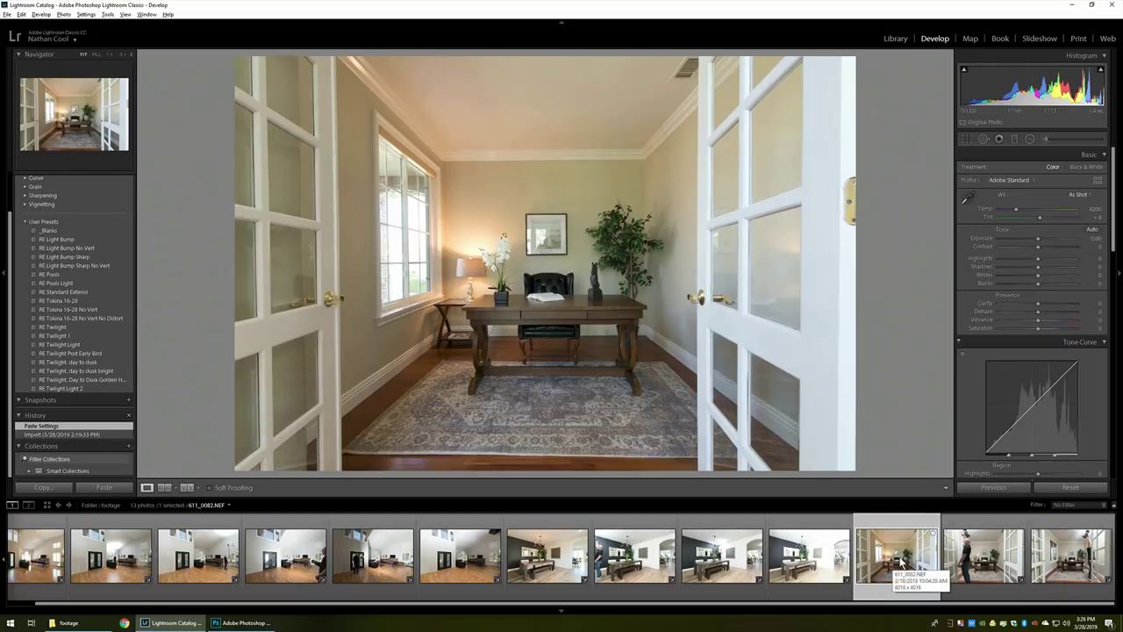
pyautogui.click(991, 566)
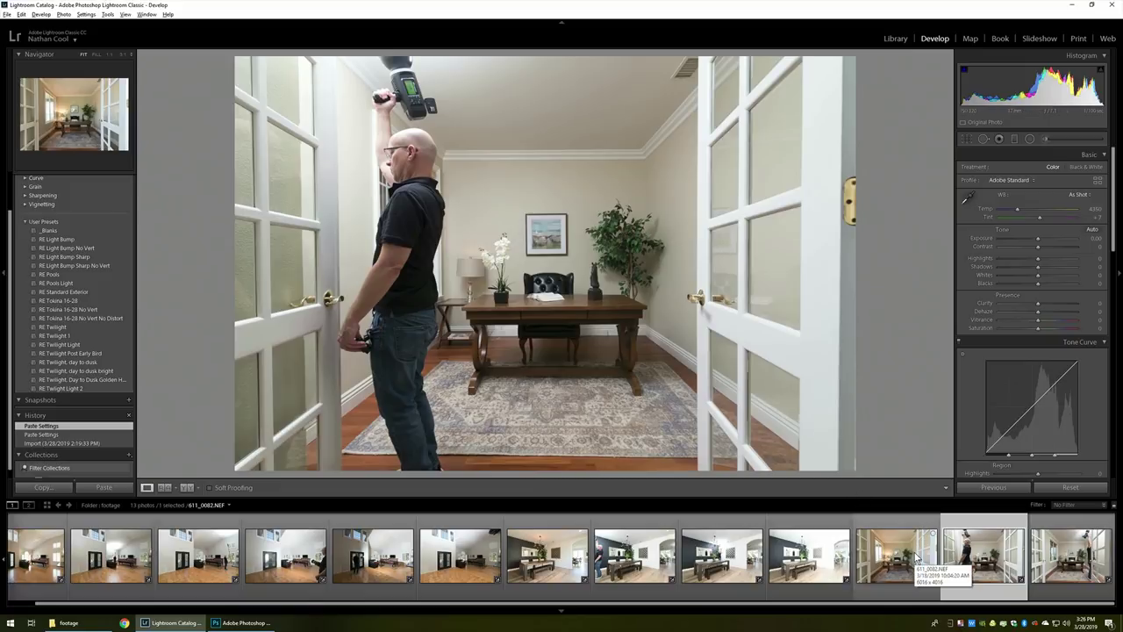
pyautogui.click(916, 555)
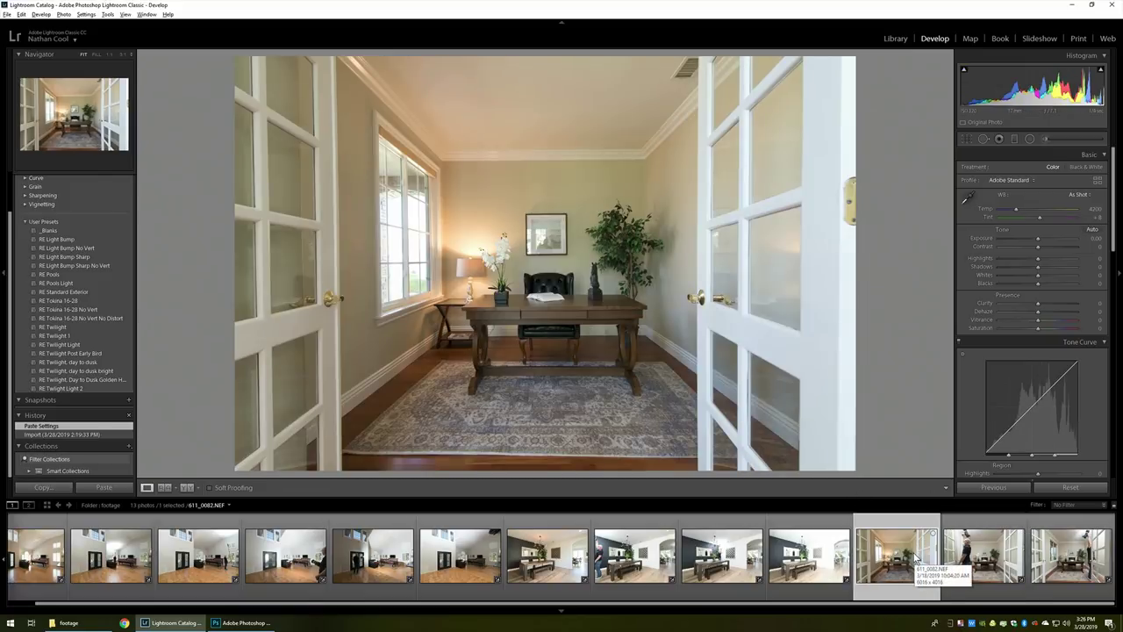
pyautogui.keyDown('shift'); pyautogui.click(1082, 566); pyautogui.keyUp('shift')
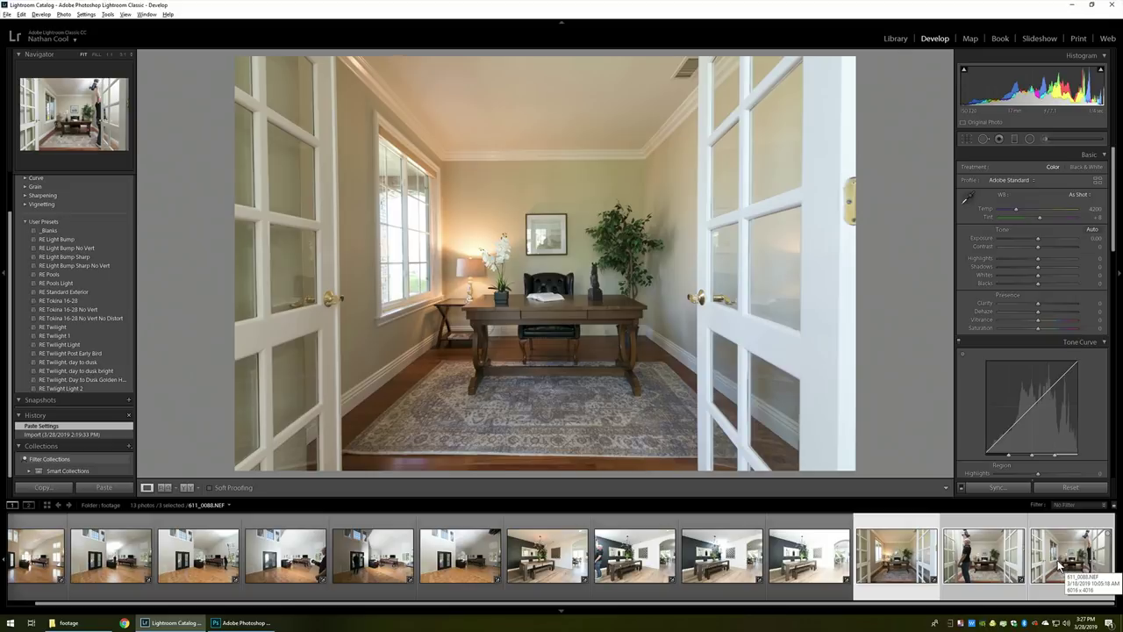
# Open 611_0082, 611_0087 and 611_0088 as layers in one Photoshop document via Edit In.
pyautogui.rightClick(1059, 567)
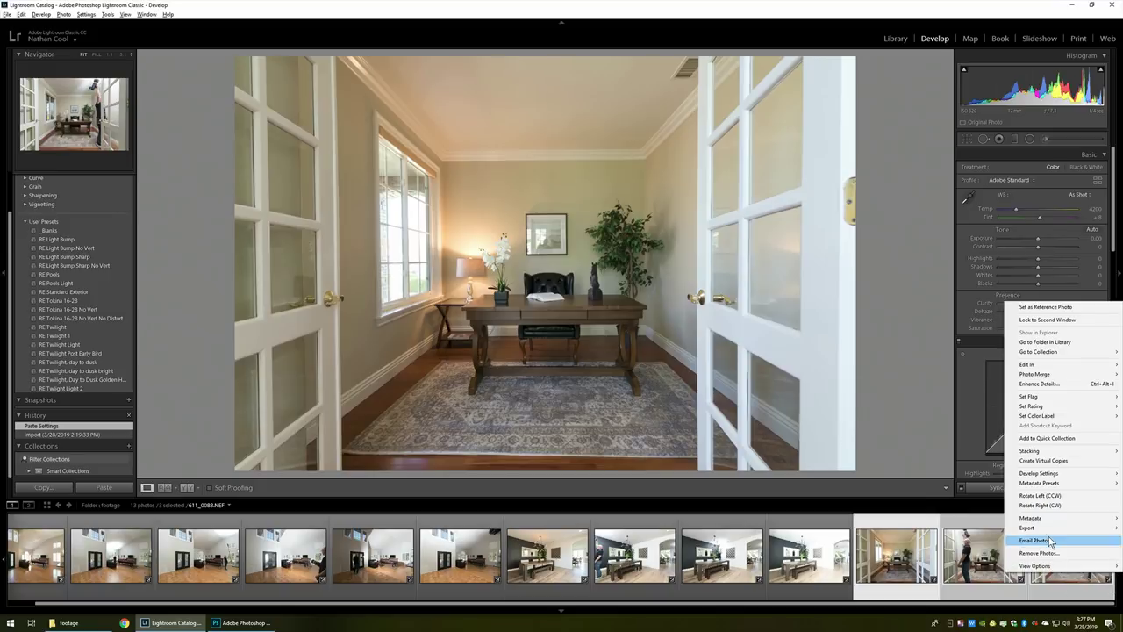
pyautogui.moveTo(1030, 364)
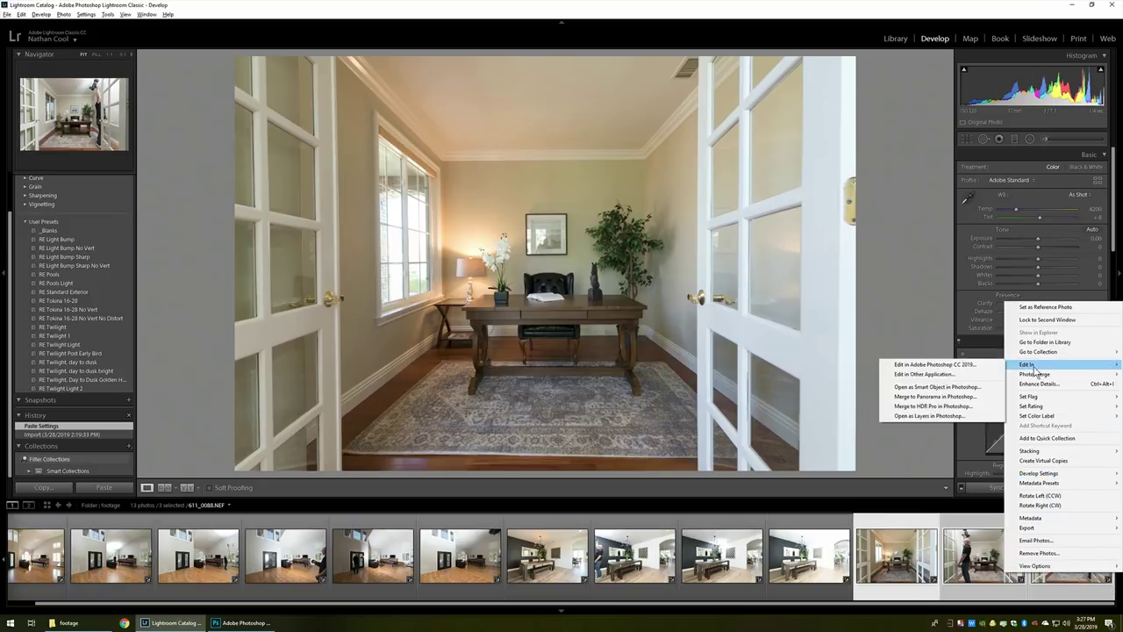
pyautogui.click(933, 417)
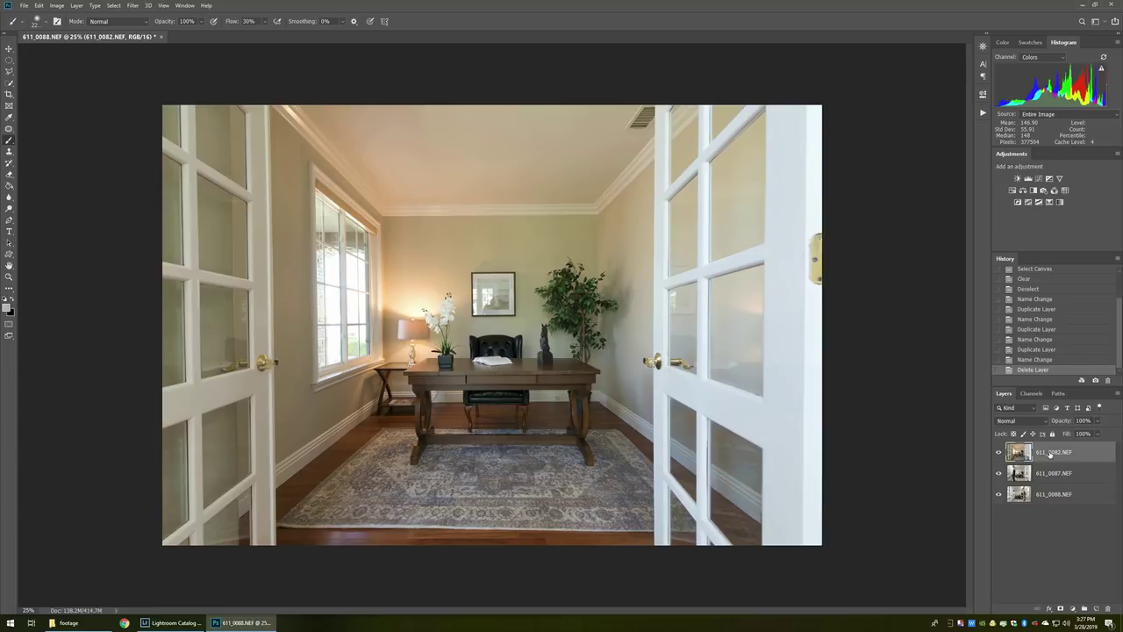
# Hide the top 611_0082 layer and give 611_0087 a Hide All layer mask.
pyautogui.click(999, 452)
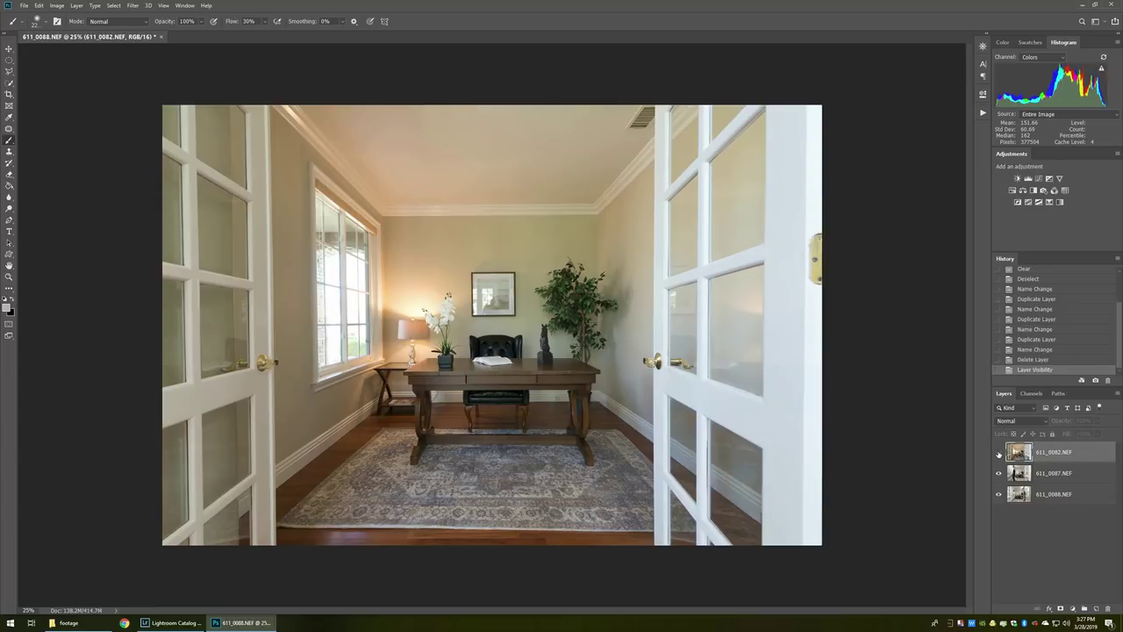
pyautogui.click(1051, 474)
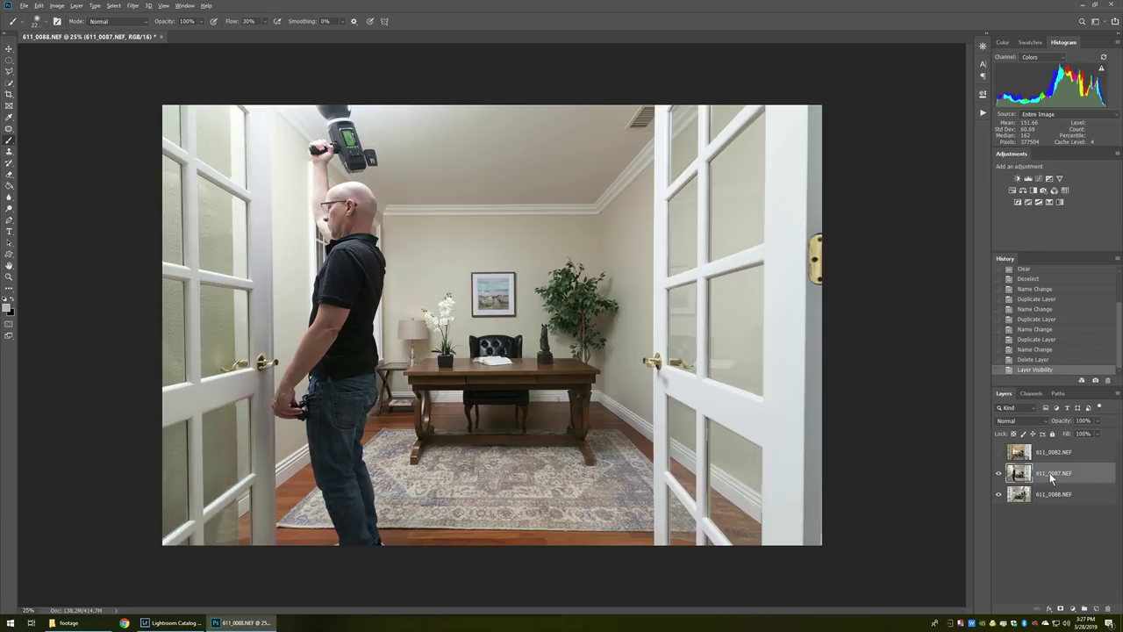
pyautogui.hotkey('alt', 'l')
pyautogui.press('m')
pyautogui.press('h')
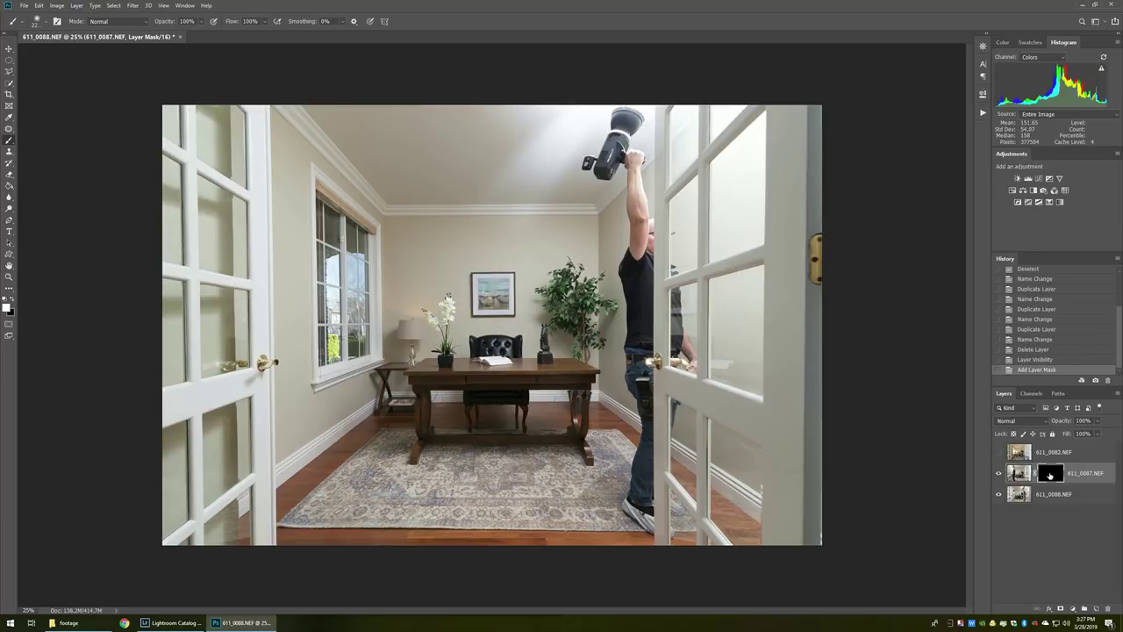
# Paint white at 30% flow over the photographer, right door and ceiling.
pyautogui.moveTo(664, 150)
pyautogui.mouseDown()
pyautogui.moveTo(665, 339)
pyautogui.moveTo(692, 495)
pyautogui.moveTo(702, 456)
pyautogui.mouseUp()
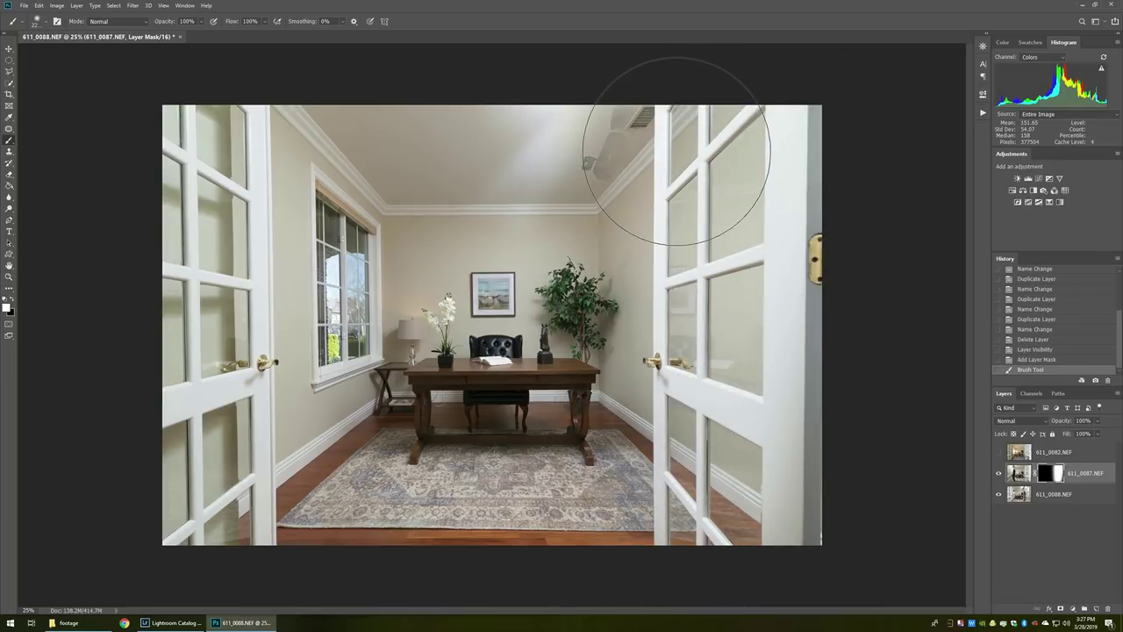
pyautogui.hotkey('shift', '3')
pyautogui.moveTo(647, 150)
pyautogui.mouseDown()
pyautogui.moveTo(619, 170)
pyautogui.moveTo(624, 150)
pyautogui.moveTo(605, 151)
pyautogui.moveTo(611, 134)
pyautogui.moveTo(617, 158)
pyautogui.moveTo(677, 182)
pyautogui.moveTo(634, 191)
pyautogui.moveTo(544, 179)
pyautogui.moveTo(544, 140)
pyautogui.mouseUp()
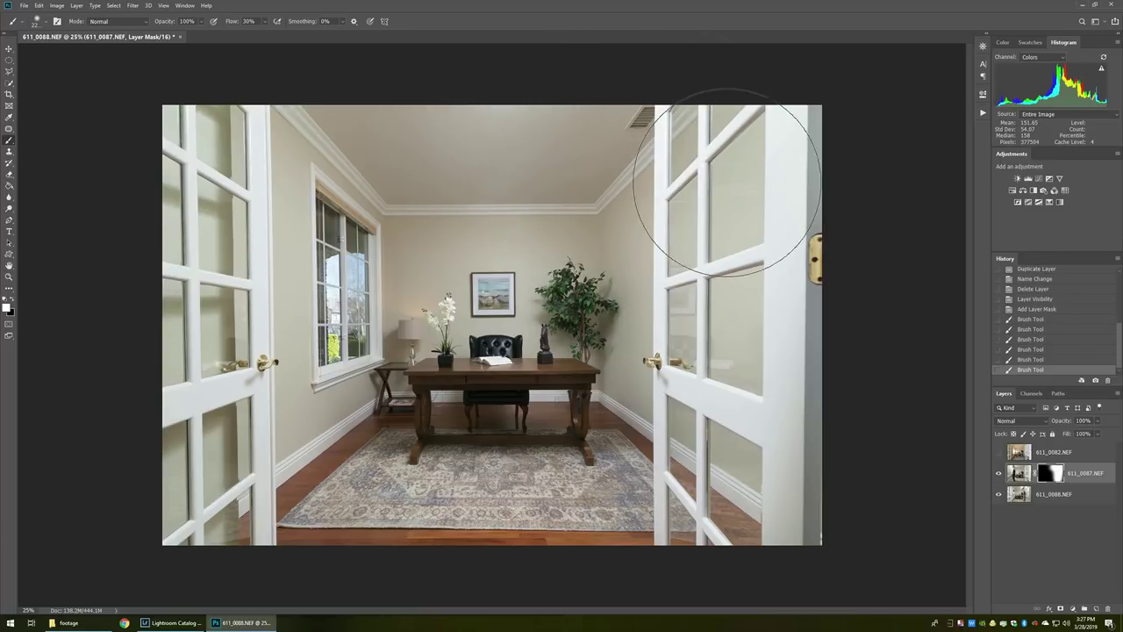
pyautogui.moveTo(651, 166)
pyautogui.mouseDown()
pyautogui.moveTo(609, 126)
pyautogui.moveTo(688, 193)
pyautogui.mouseUp()
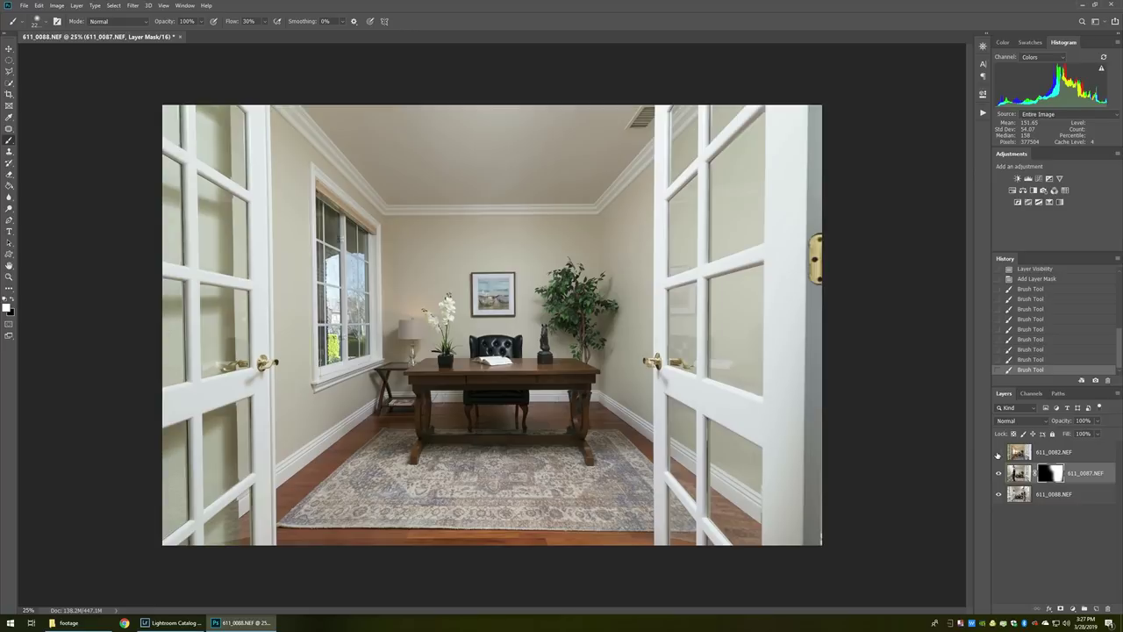
# Show the 611_0082 layer again and give it a Hide All mask.
pyautogui.click(999, 452)
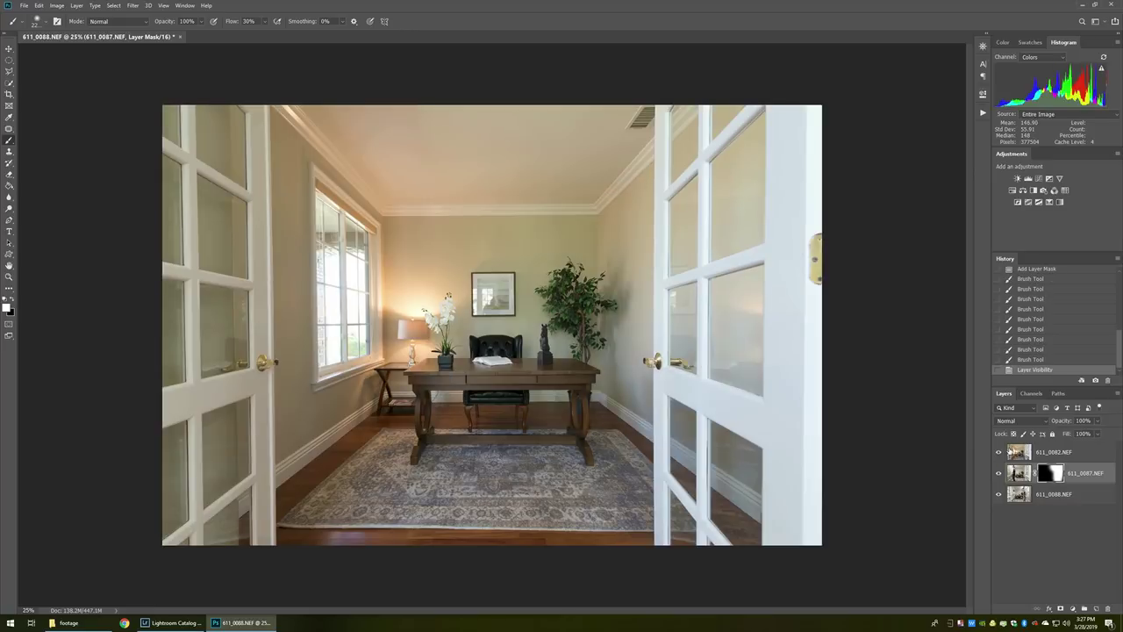
pyautogui.click(1043, 453)
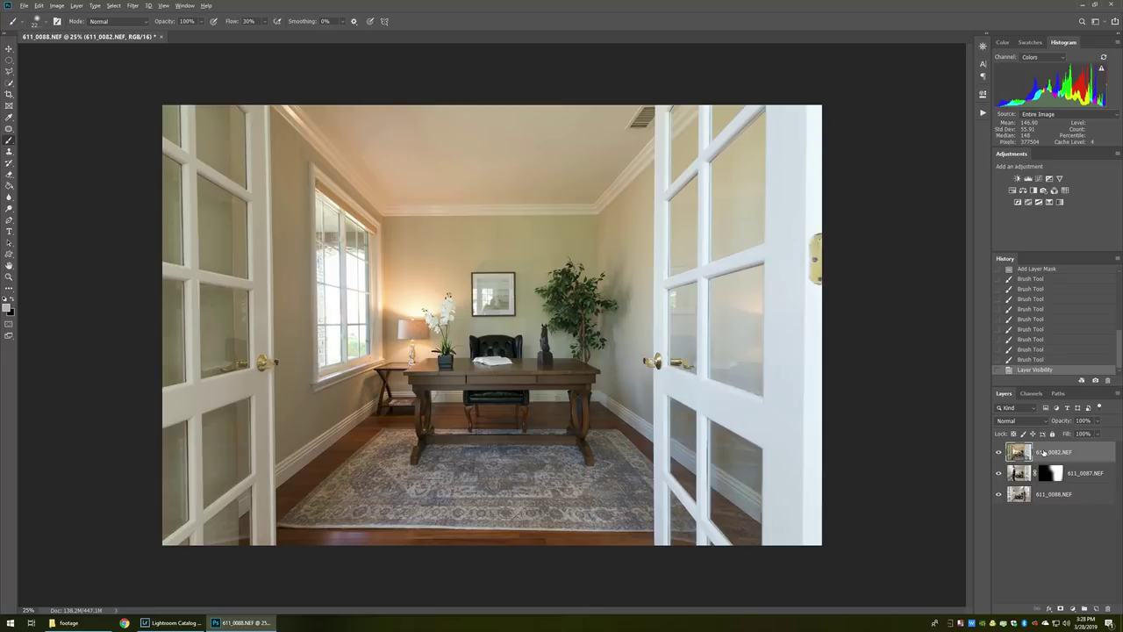
pyautogui.hotkey('alt', 'l')
pyautogui.press('m')
pyautogui.press('h')
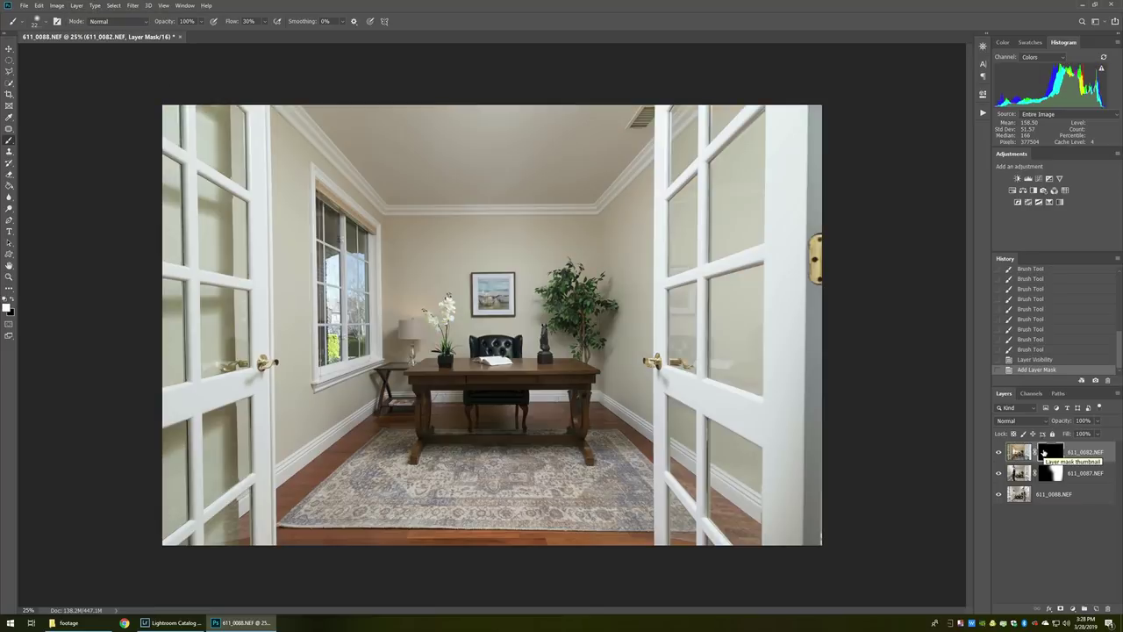
# Test-paint the window, back wall, left ceiling, left door and desk, then delete that mask.
pyautogui.click(393, 250)
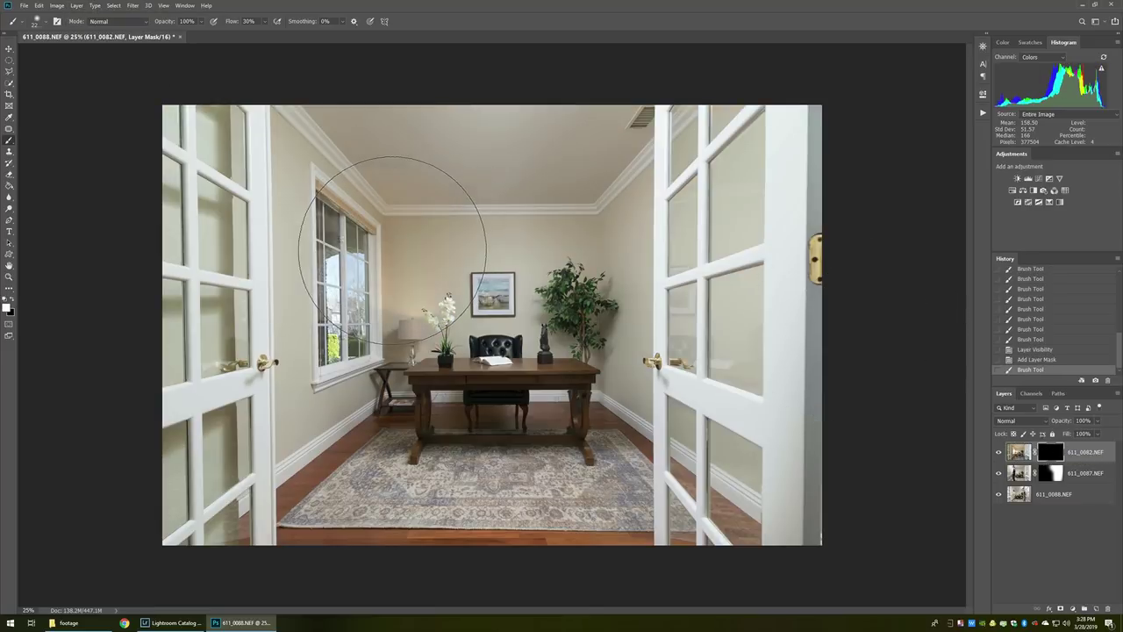
pyautogui.click(392, 251)
pyautogui.click(412, 251)
pyautogui.click(465, 251)
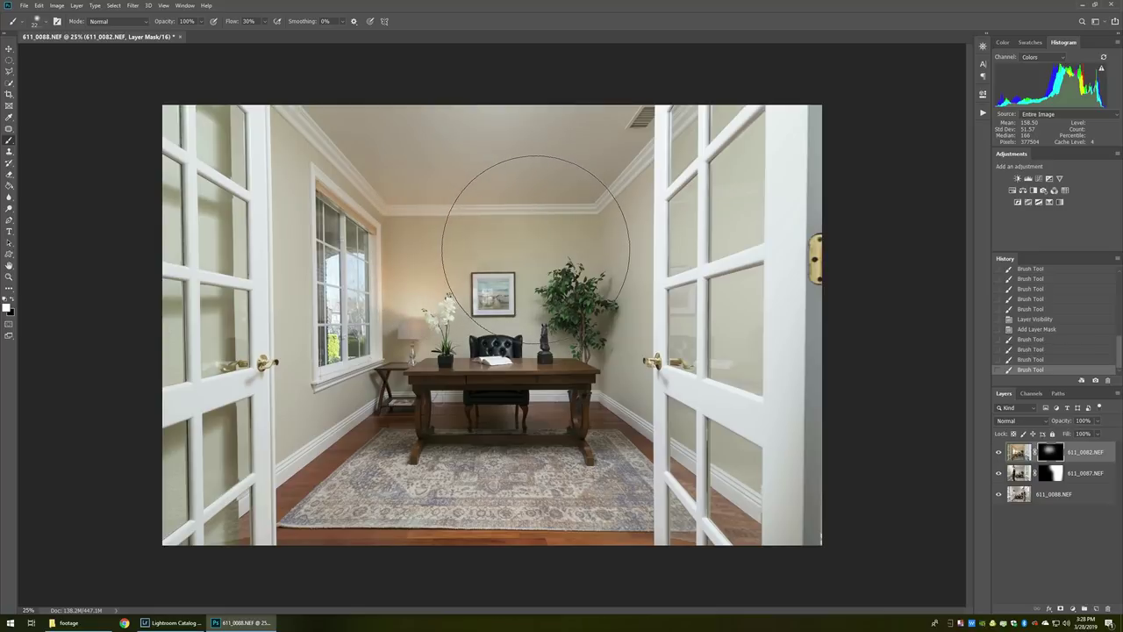
pyautogui.click(439, 150)
pyautogui.click(321, 138)
pyautogui.click(264, 163)
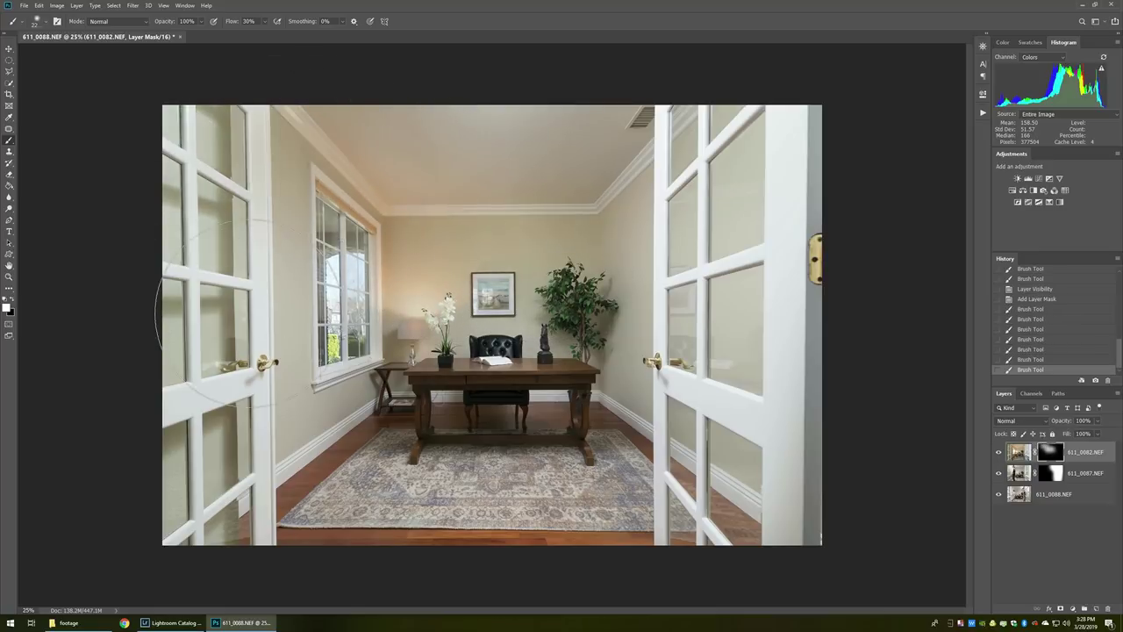
pyautogui.click(247, 316)
pyautogui.click(250, 456)
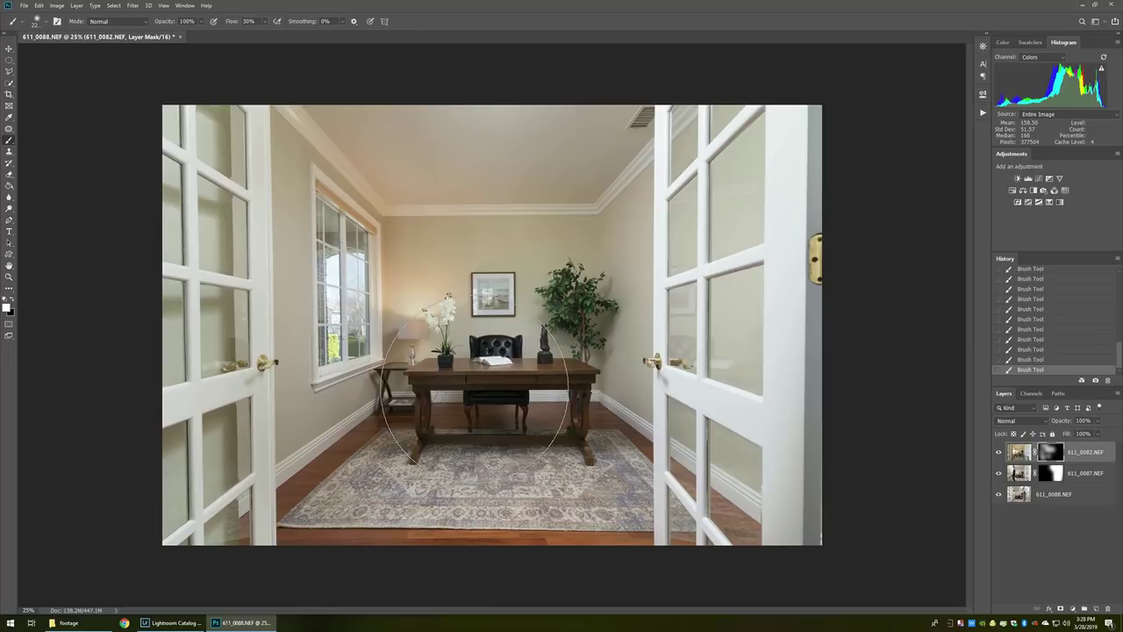
pyautogui.click(477, 392)
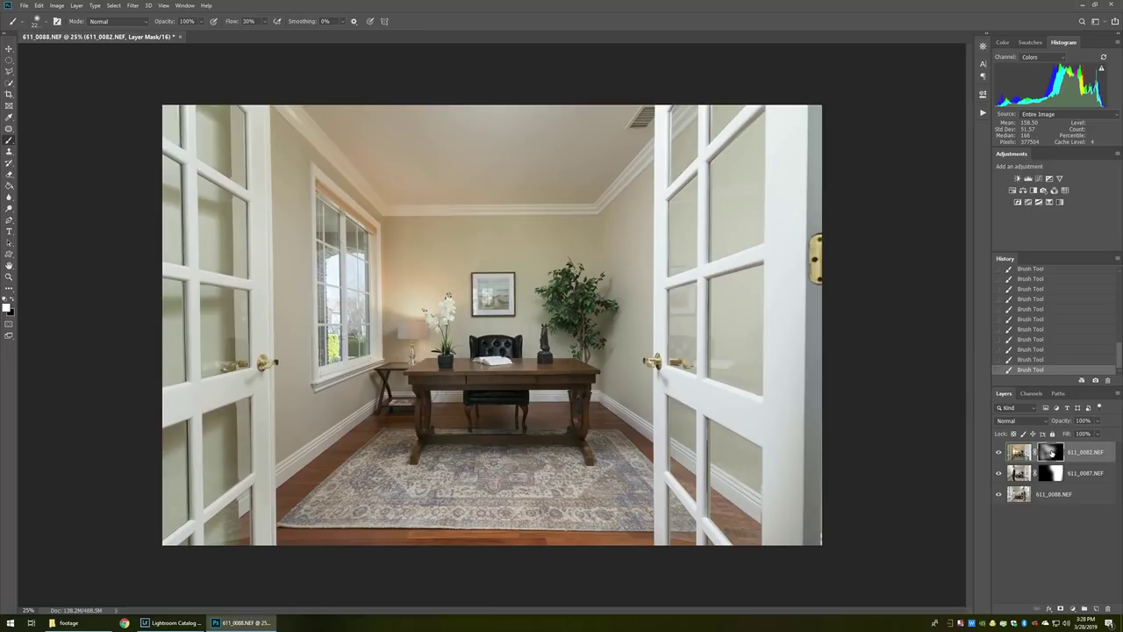
pyautogui.rightClick(1052, 451)
pyautogui.click(1058, 469)
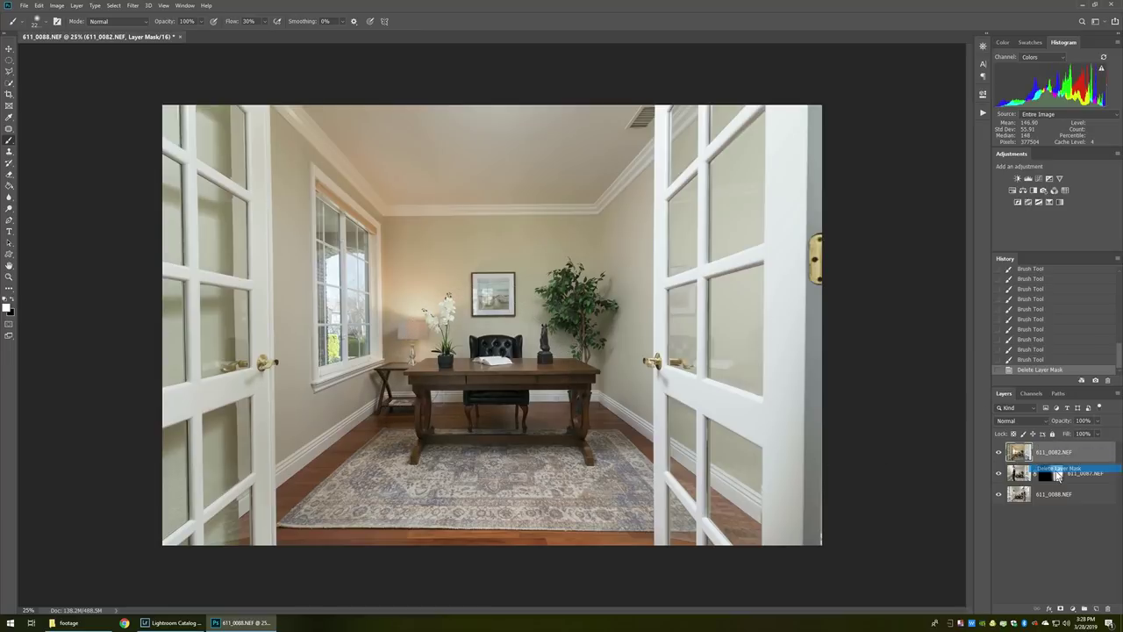
# Set the top 611_0082 layer to Luminosity blend mode and compare before/after in History.
pyautogui.click(1027, 426)
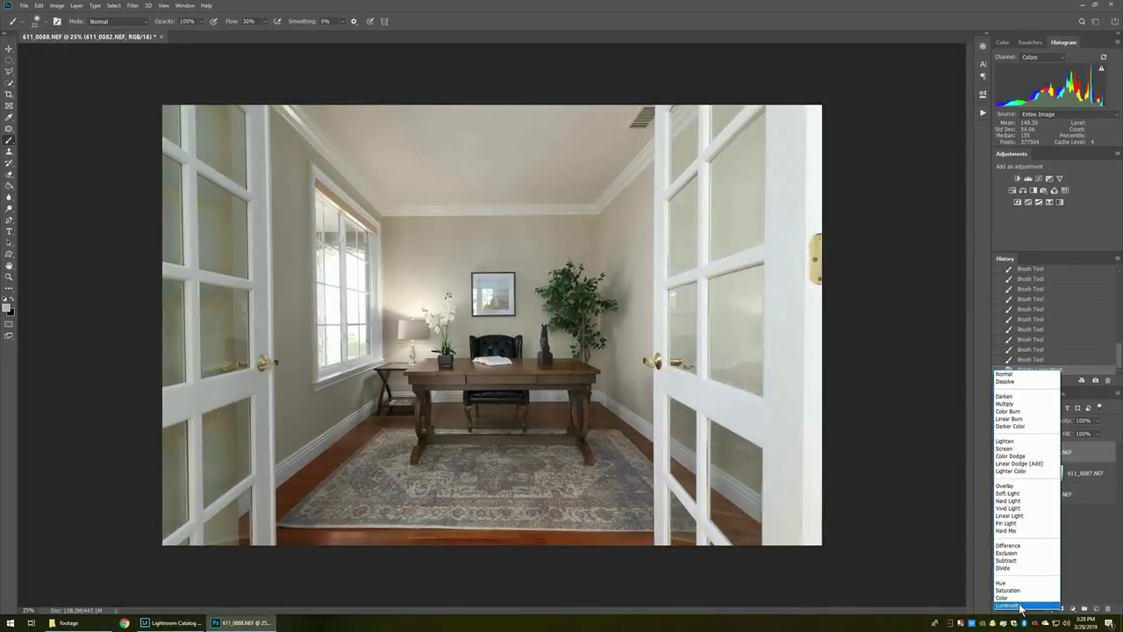
pyautogui.click(1020, 605)
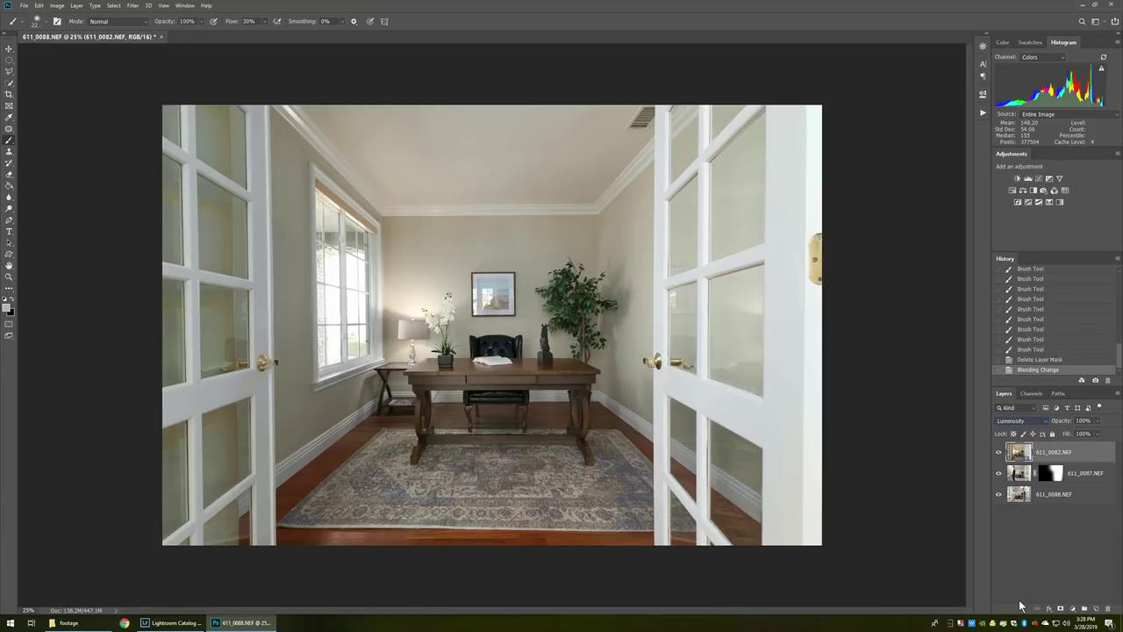
pyautogui.click(1029, 362)
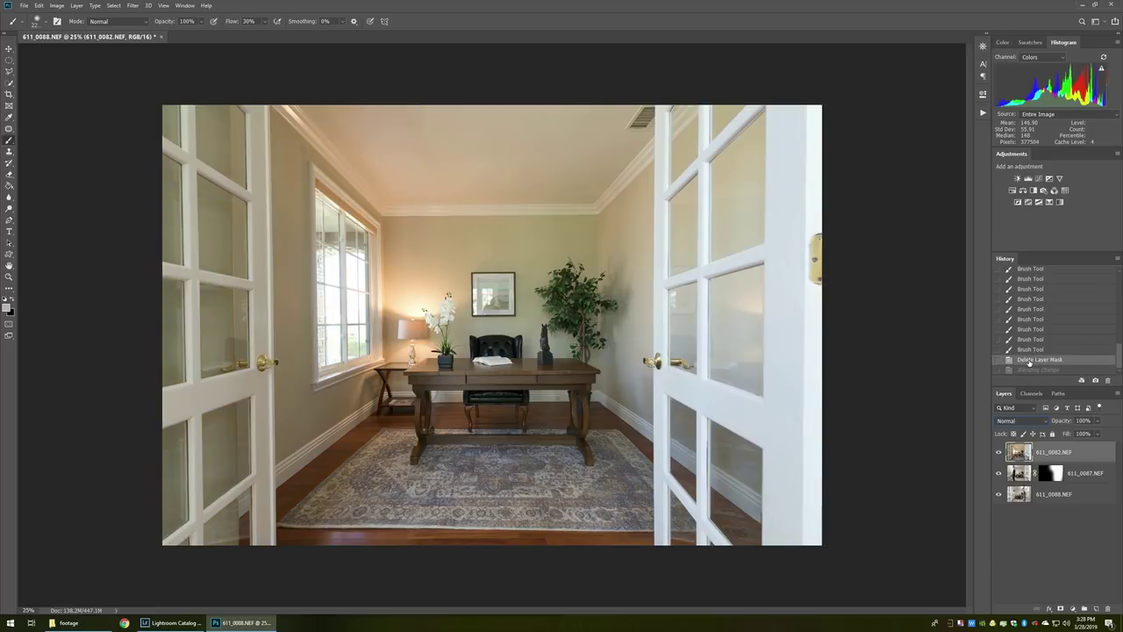
pyautogui.click(1030, 371)
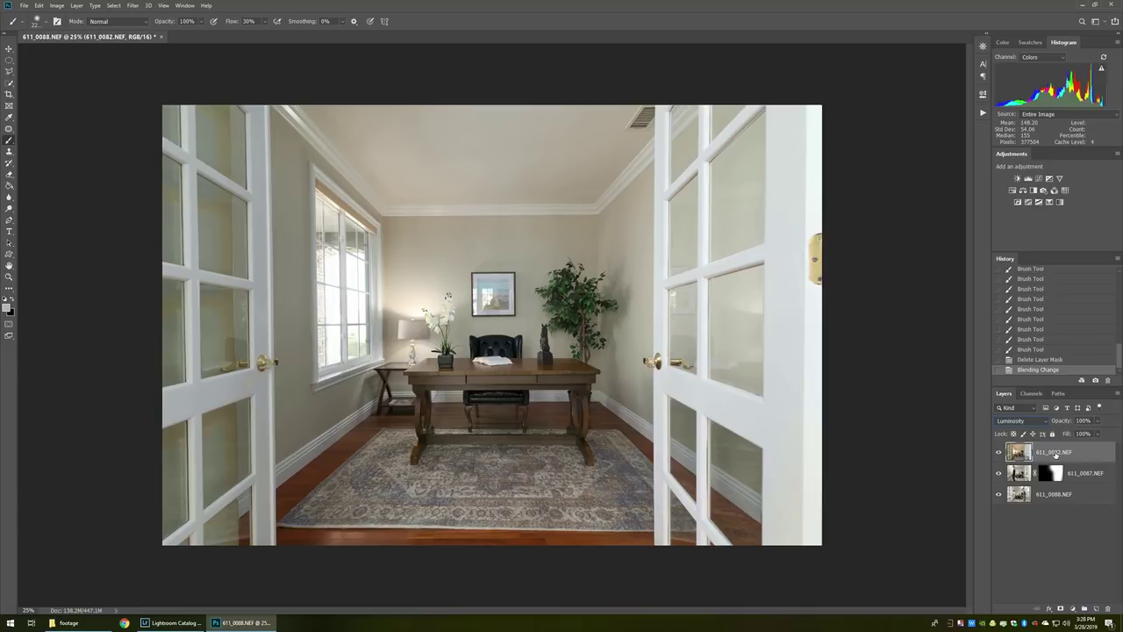
# Add a Hide All mask to the top layer and brush the window area back in.
pyautogui.hotkey('alt', 'l')
pyautogui.press('m')
pyautogui.press('h')
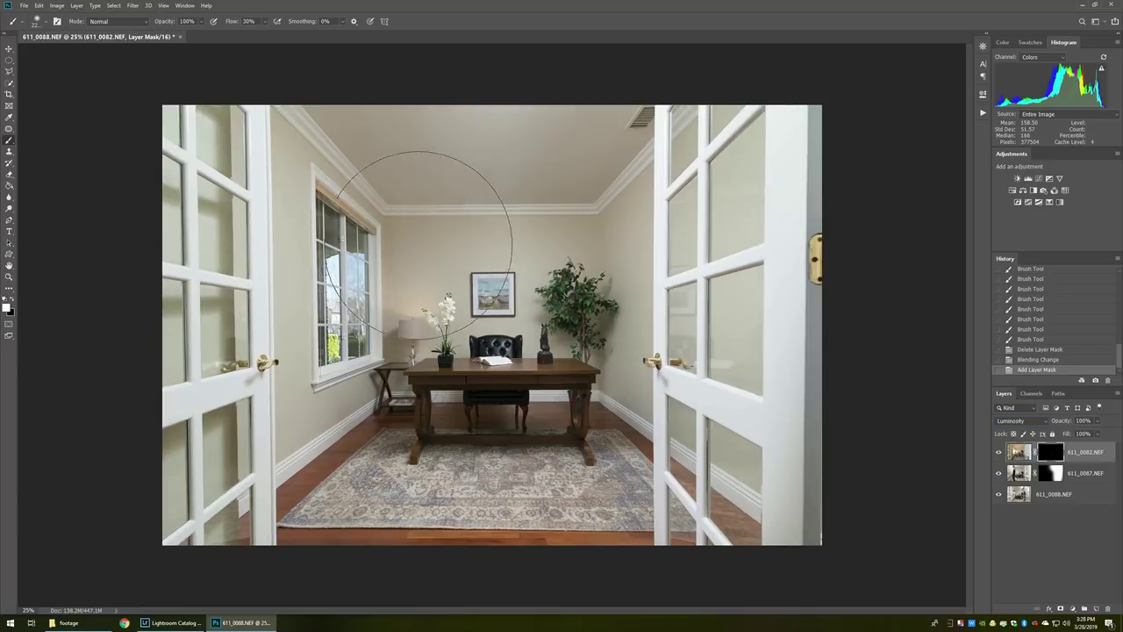
pyautogui.moveTo(423, 239)
pyautogui.mouseDown()
pyautogui.moveTo(397, 271)
pyautogui.moveTo(410, 329)
pyautogui.moveTo(449, 306)
pyautogui.moveTo(572, 314)
pyautogui.moveTo(539, 312)
pyautogui.mouseUp()
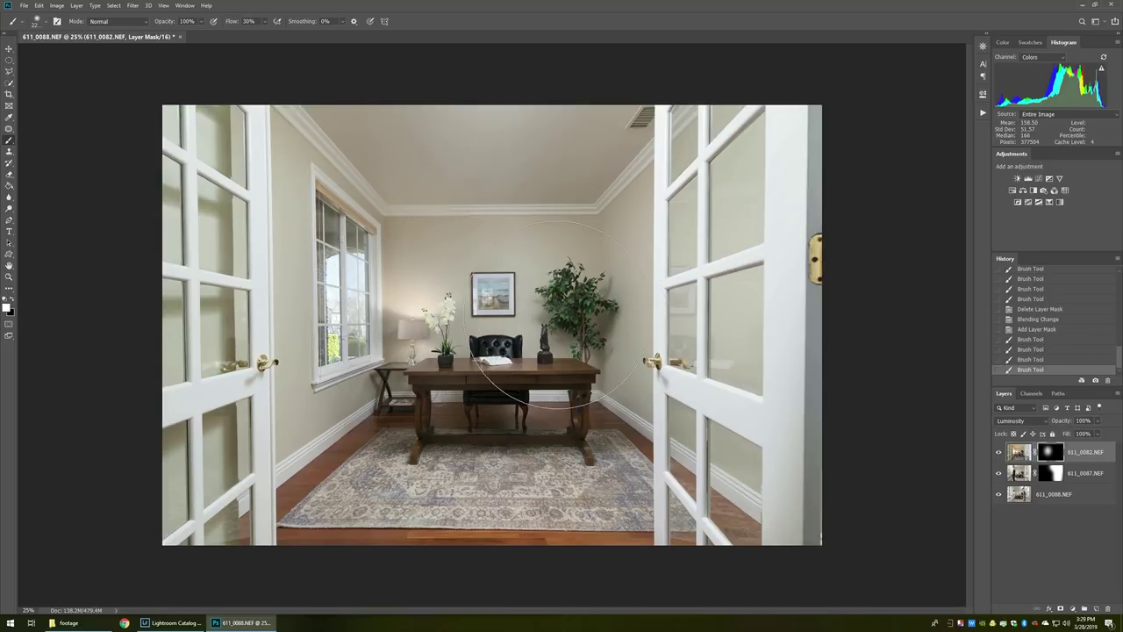
# Zoom in on the lamp and desk, test Normal blending, and revert to Luminosity.
pyautogui.press('z')
pyautogui.click(395, 332)
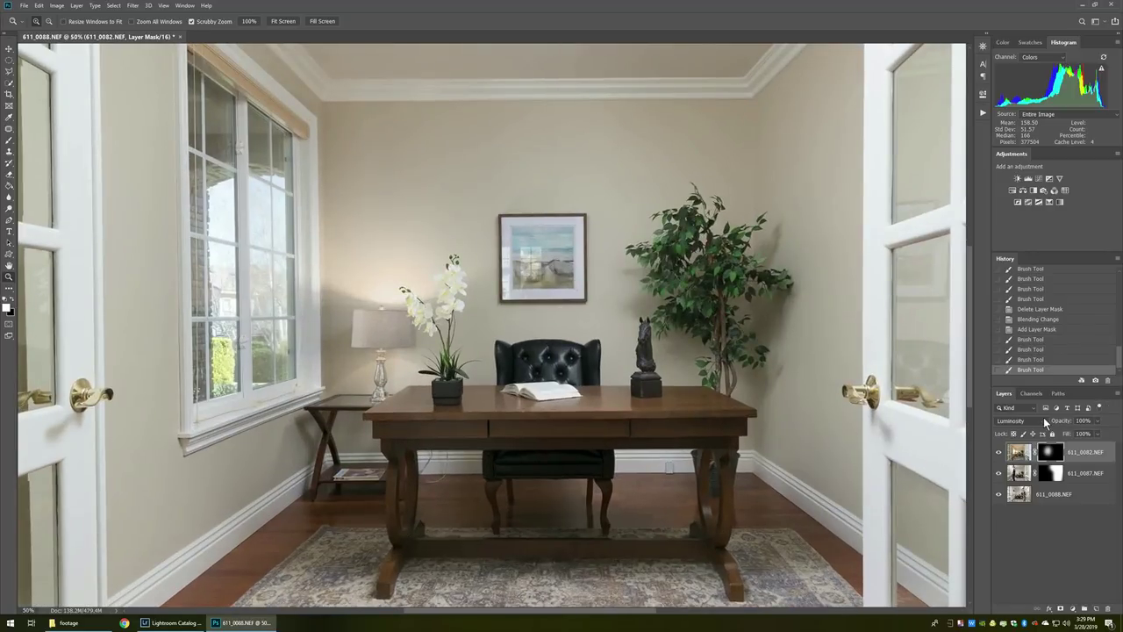
pyautogui.click(1044, 423)
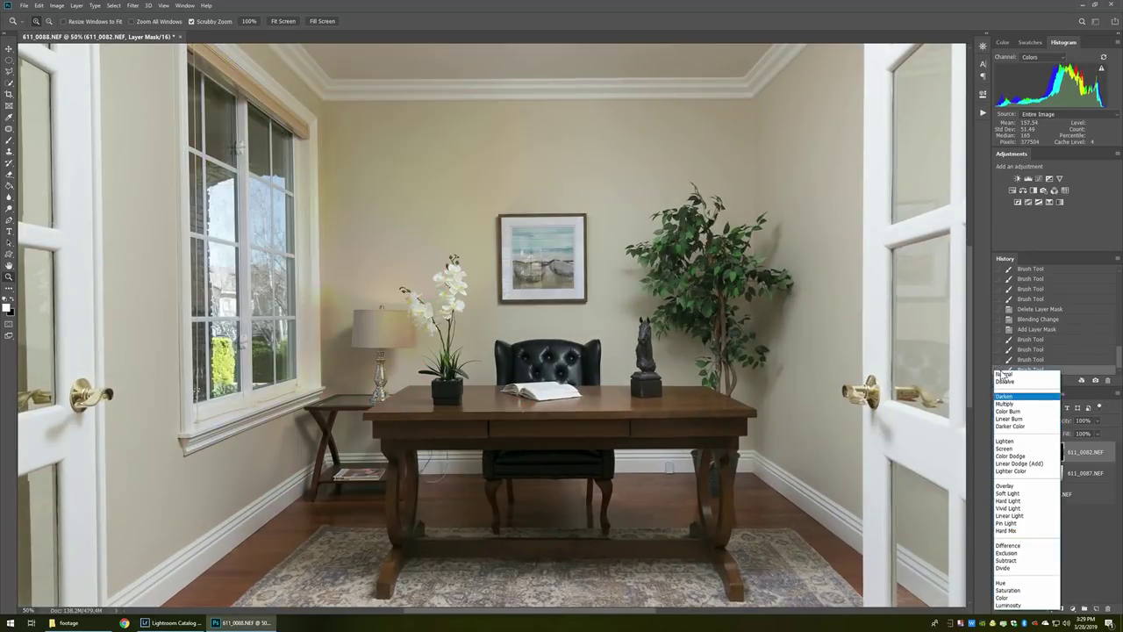
pyautogui.click(1003, 374)
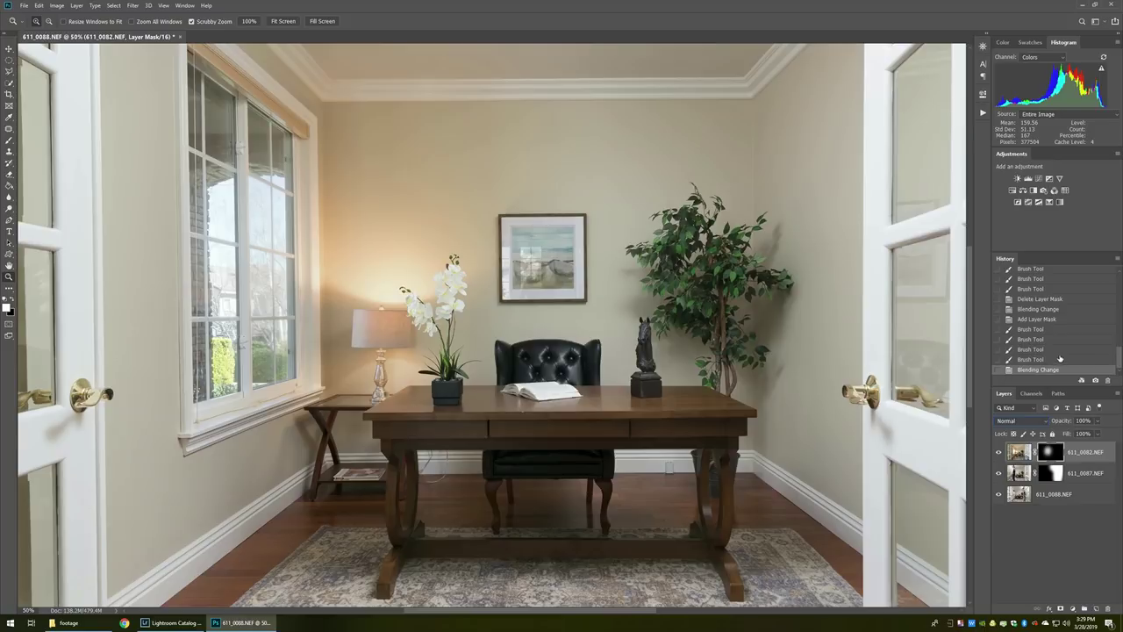
pyautogui.click(1040, 360)
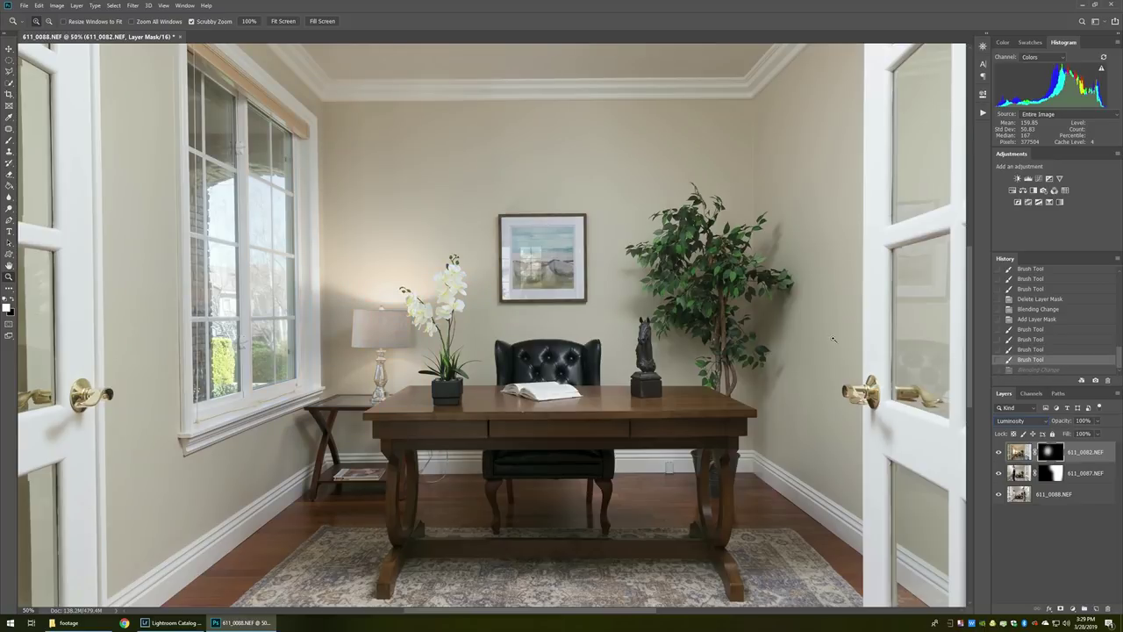
pyautogui.scroll(-2, 781, 322)
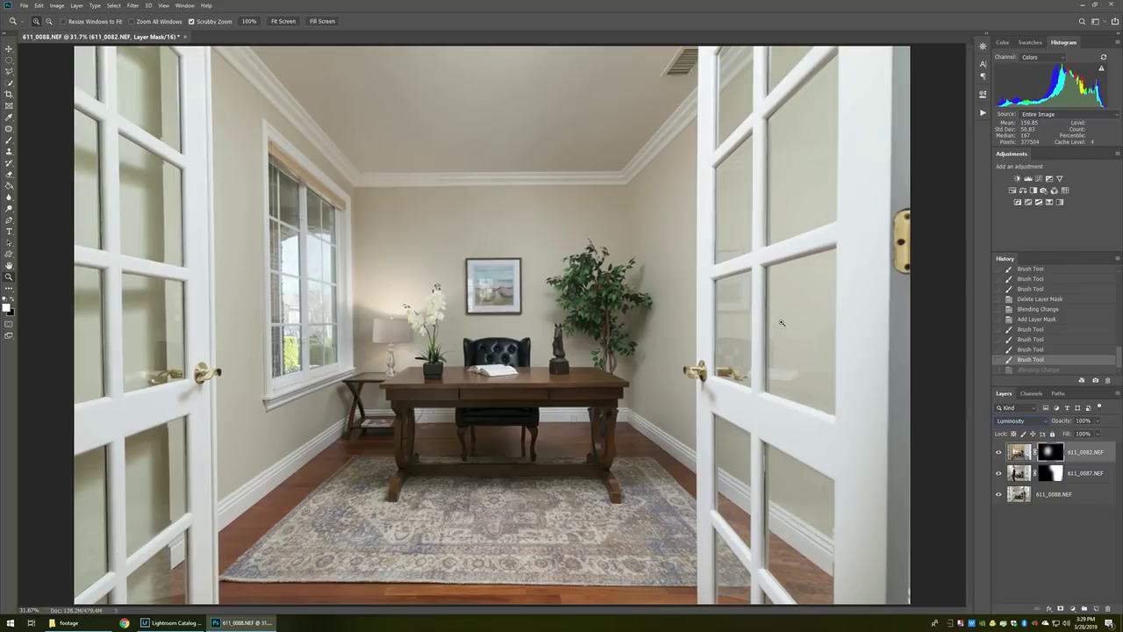
pyautogui.scroll(-1, 781, 323)
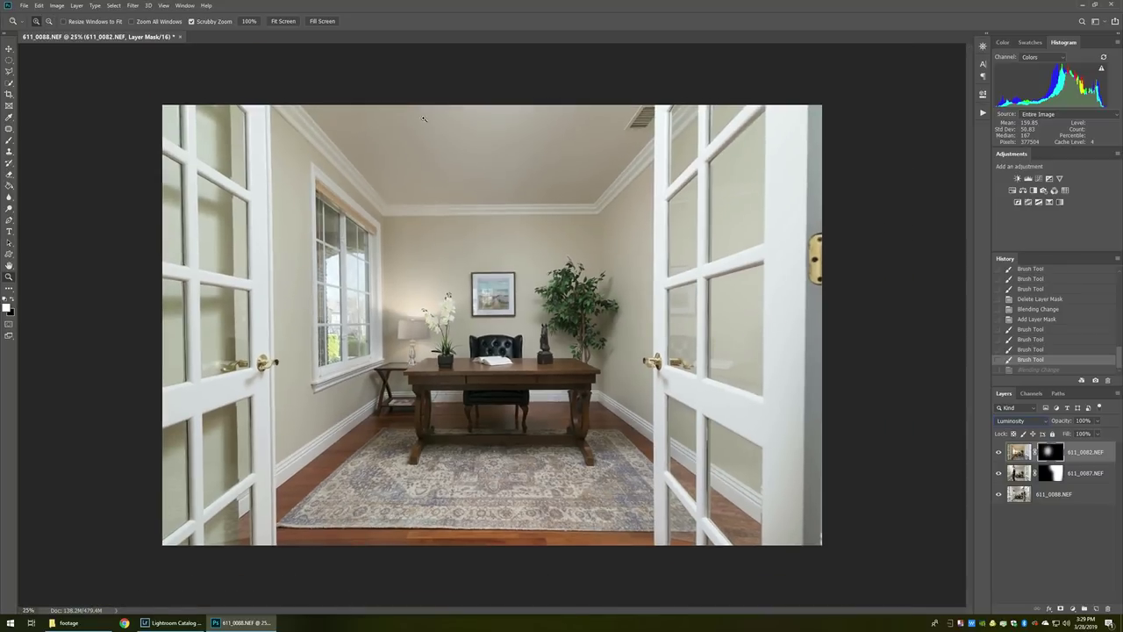
pyautogui.press('b')
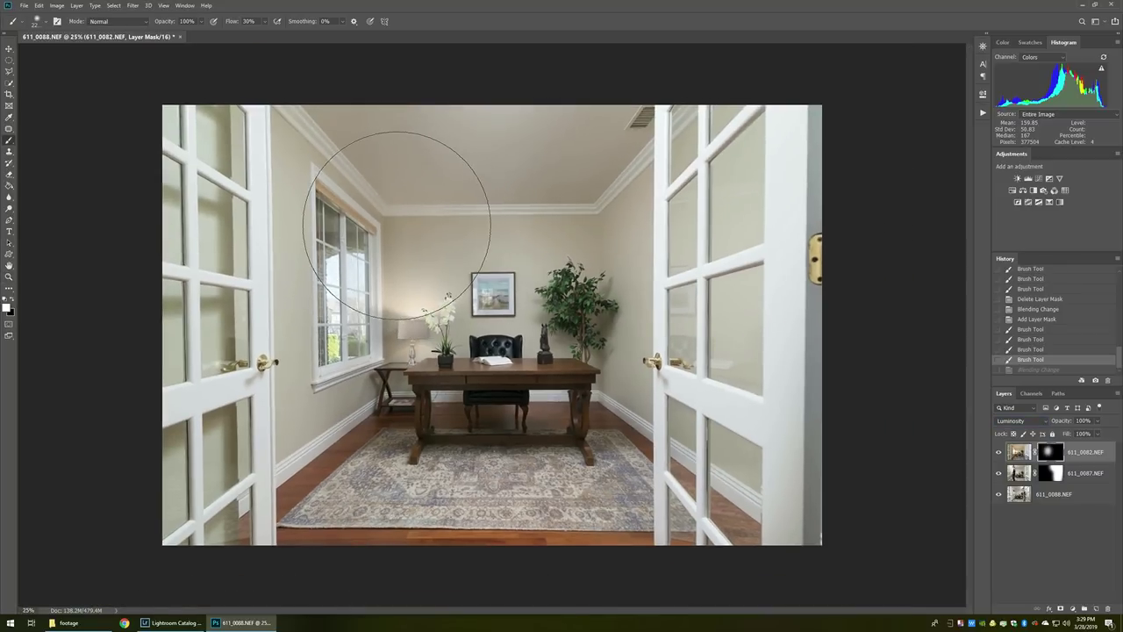
# Brush the top layer's mask white over the ceiling, back walls and lower door area.
pyautogui.moveTo(446, 202)
pyautogui.mouseDown()
pyautogui.moveTo(376, 181)
pyautogui.moveTo(421, 189)
pyautogui.mouseUp()
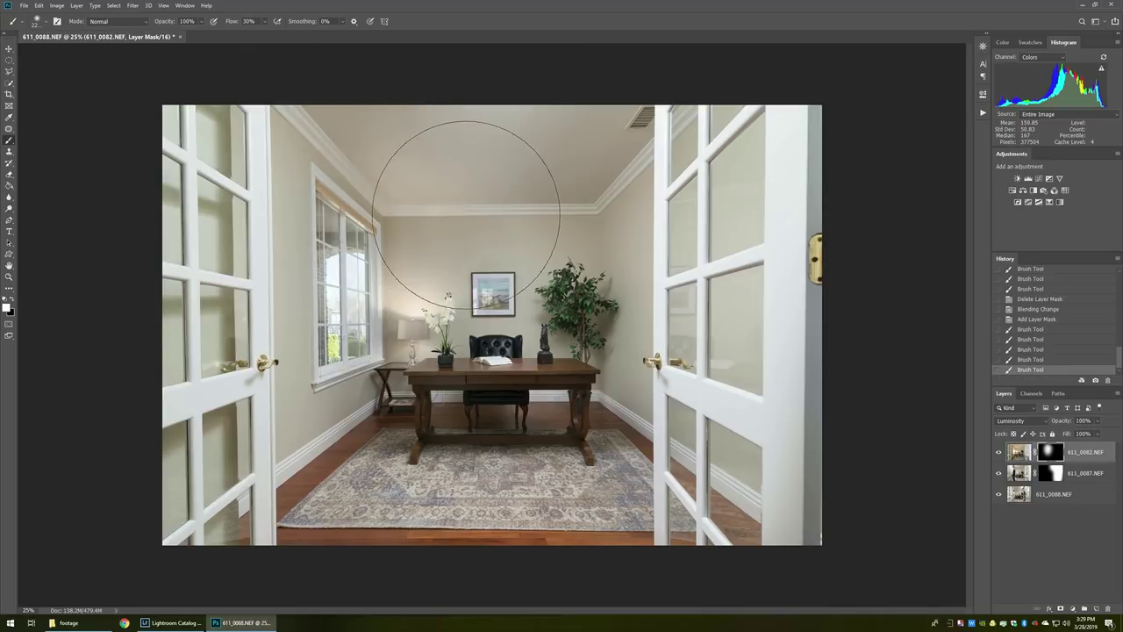
pyautogui.moveTo(530, 176)
pyautogui.mouseDown()
pyautogui.moveTo(459, 143)
pyautogui.moveTo(521, 258)
pyautogui.moveTo(501, 281)
pyautogui.moveTo(430, 223)
pyautogui.moveTo(251, 150)
pyautogui.moveTo(263, 351)
pyautogui.moveTo(439, 339)
pyautogui.moveTo(501, 360)
pyautogui.mouseUp()
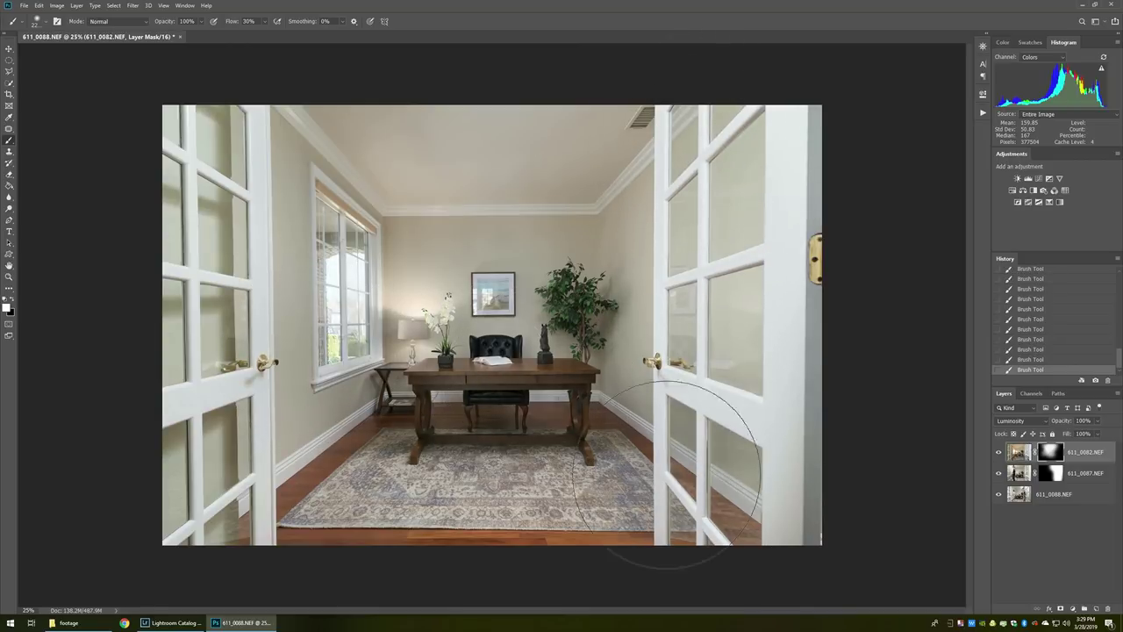
pyautogui.moveTo(196, 325)
pyautogui.mouseDown()
pyautogui.moveTo(226, 451)
pyautogui.moveTo(213, 439)
pyautogui.moveTo(285, 488)
pyautogui.mouseUp()
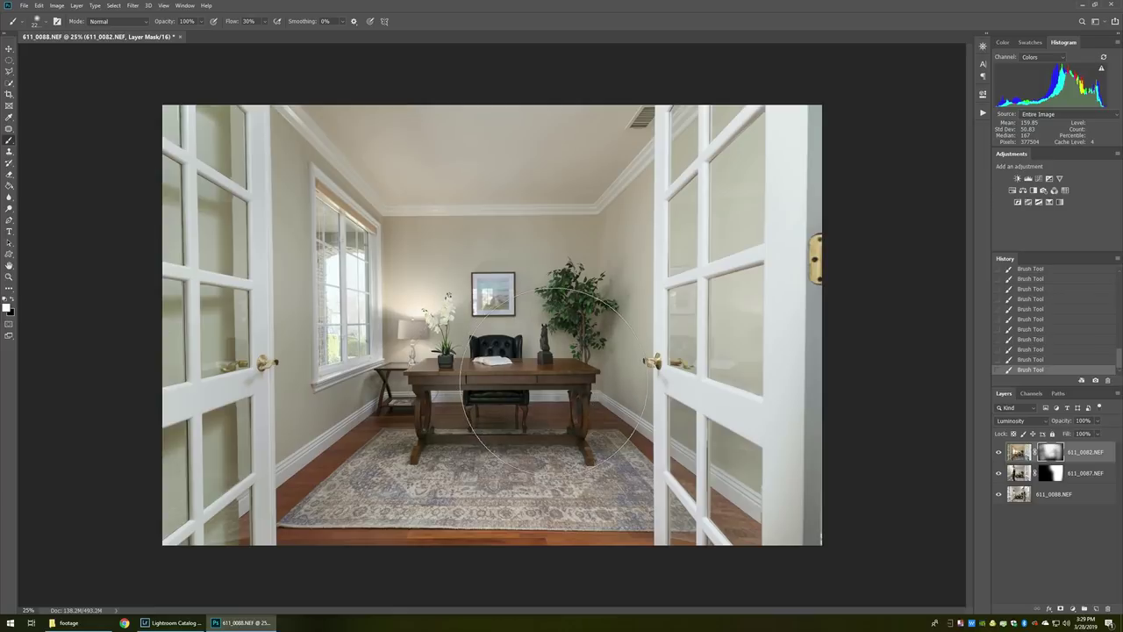
# Toggle the mask to compare, then erase the mask over the framed picture with a smaller eraser.
pyautogui.keyDown('shift'); pyautogui.click(1053, 451); pyautogui.keyUp('shift')
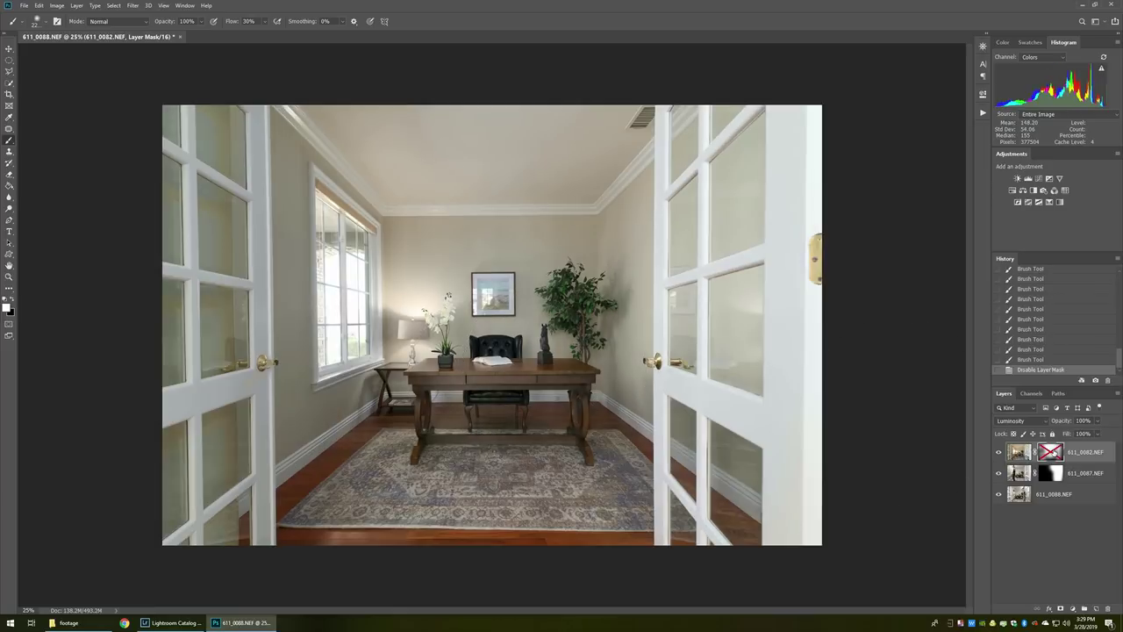
pyautogui.keyDown('shift'); pyautogui.click(1053, 451); pyautogui.keyUp('shift')
pyautogui.keyDown('shift'); pyautogui.click(1053, 451); pyautogui.keyUp('shift')
pyautogui.keyDown('shift'); pyautogui.click(1053, 451); pyautogui.keyUp('shift')
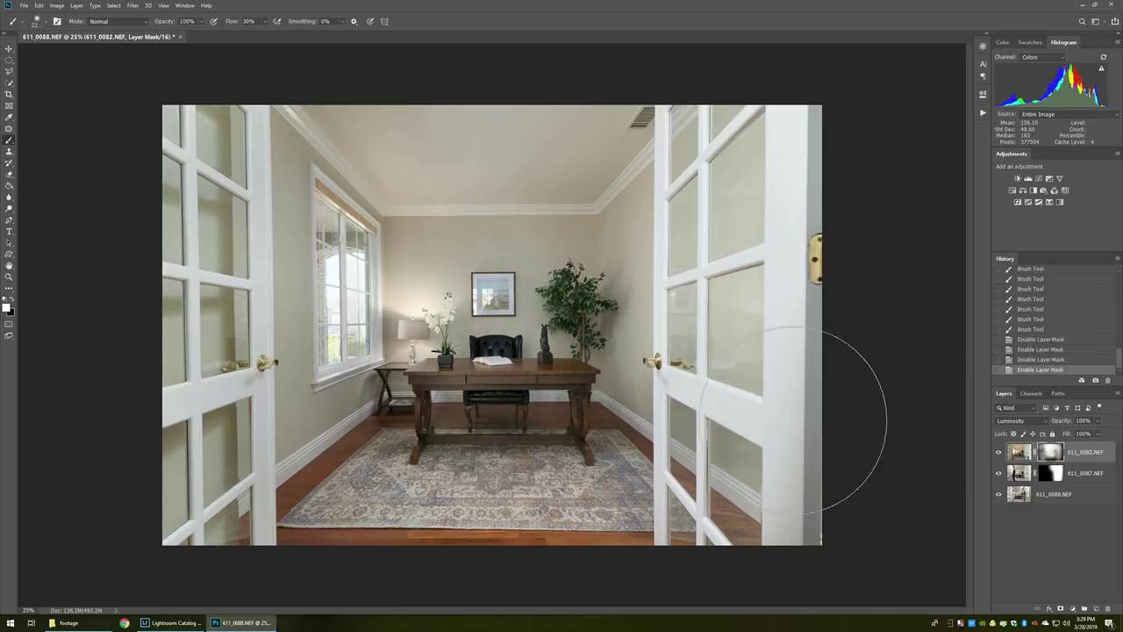
pyautogui.press('e')
pyautogui.press('[')
pyautogui.press('[')
pyautogui.press('[')
pyautogui.press('[')
pyautogui.press('[')
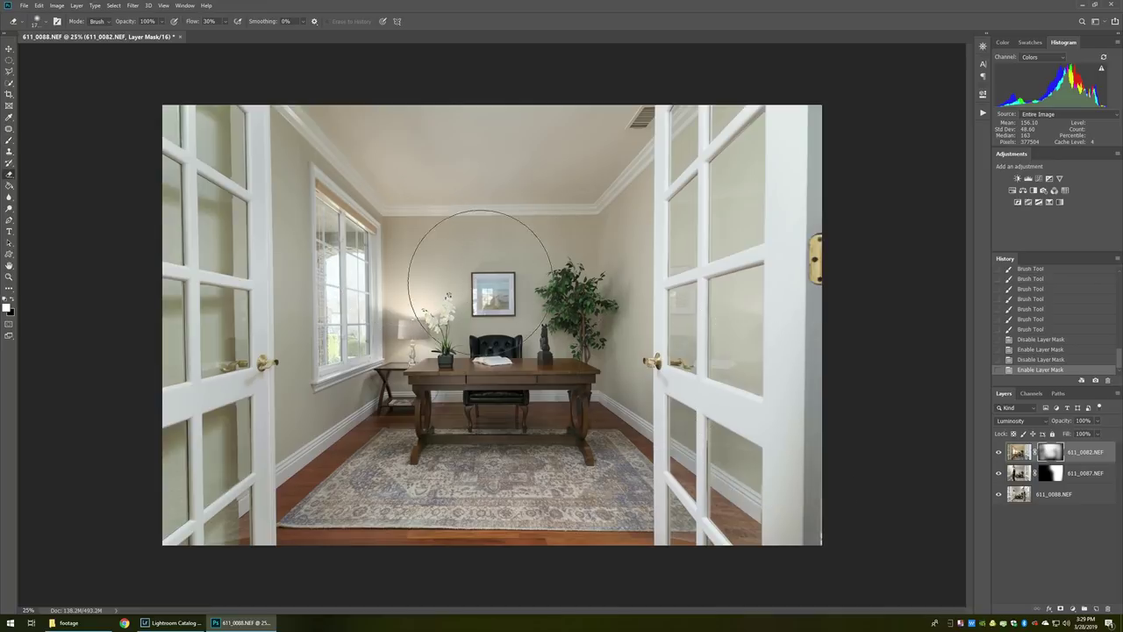
pyautogui.moveTo(493, 296); pyautogui.dragTo(500, 304)
pyautogui.moveTo(486, 293); pyautogui.dragTo(502, 307)
pyautogui.moveTo(485, 295); pyautogui.dragTo(496, 311)
pyautogui.moveTo(484, 292); pyautogui.dragTo(500, 305)
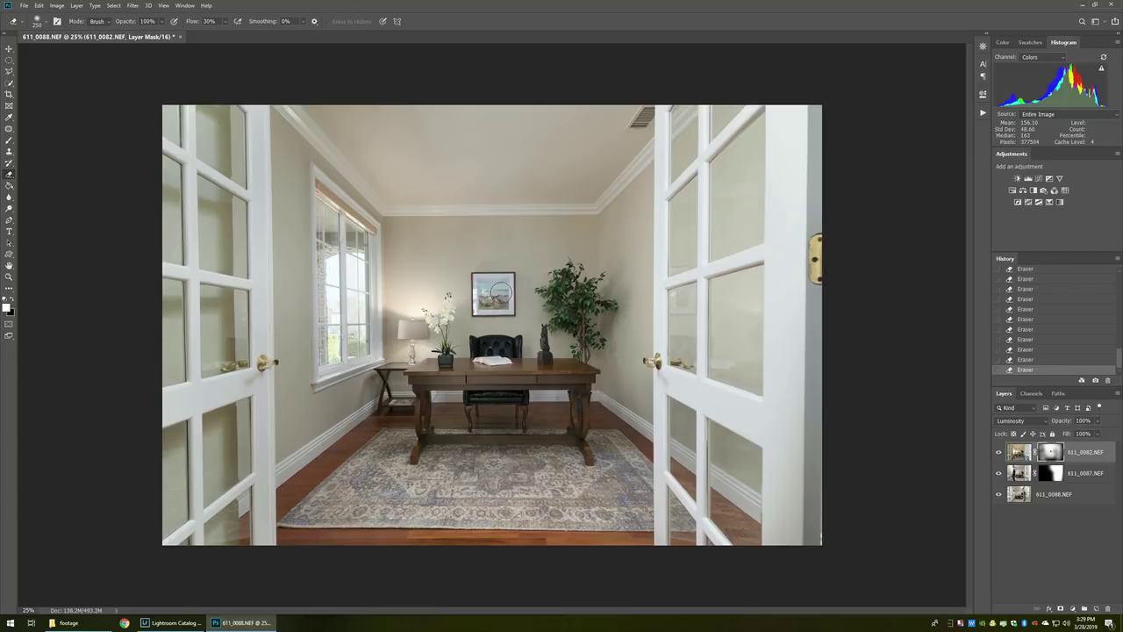
# Compare the mask again, then brush in the lower-left door and ceiling.
pyautogui.press('b')
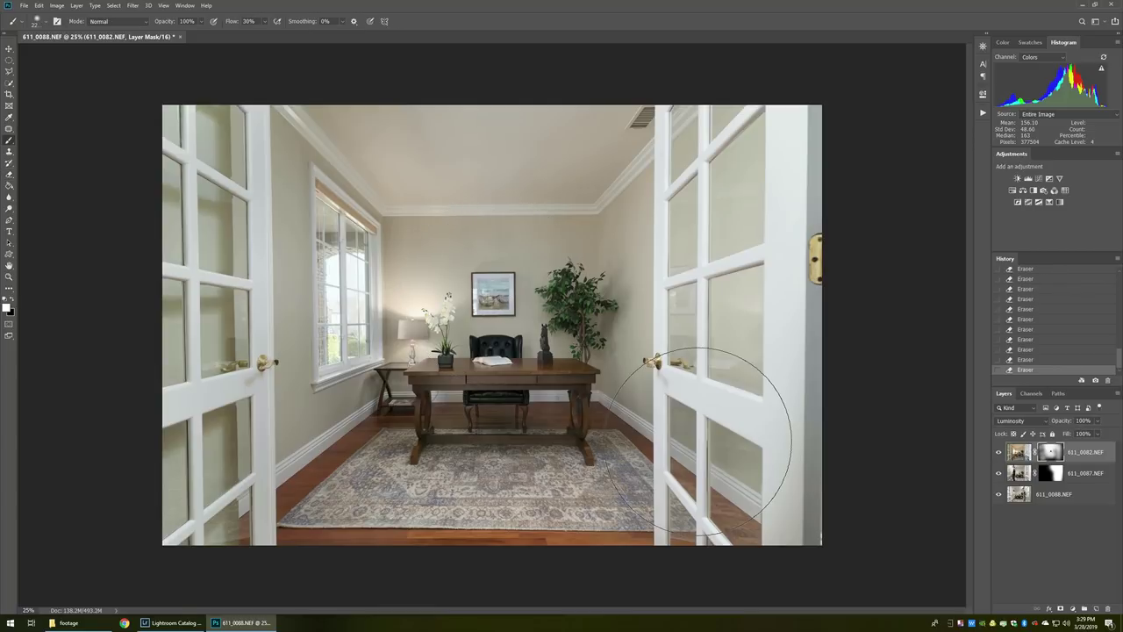
pyautogui.keyDown('shift'); pyautogui.click(1051, 454); pyautogui.keyUp('shift')
pyautogui.keyDown('shift'); pyautogui.click(1050, 454); pyautogui.keyUp('shift')
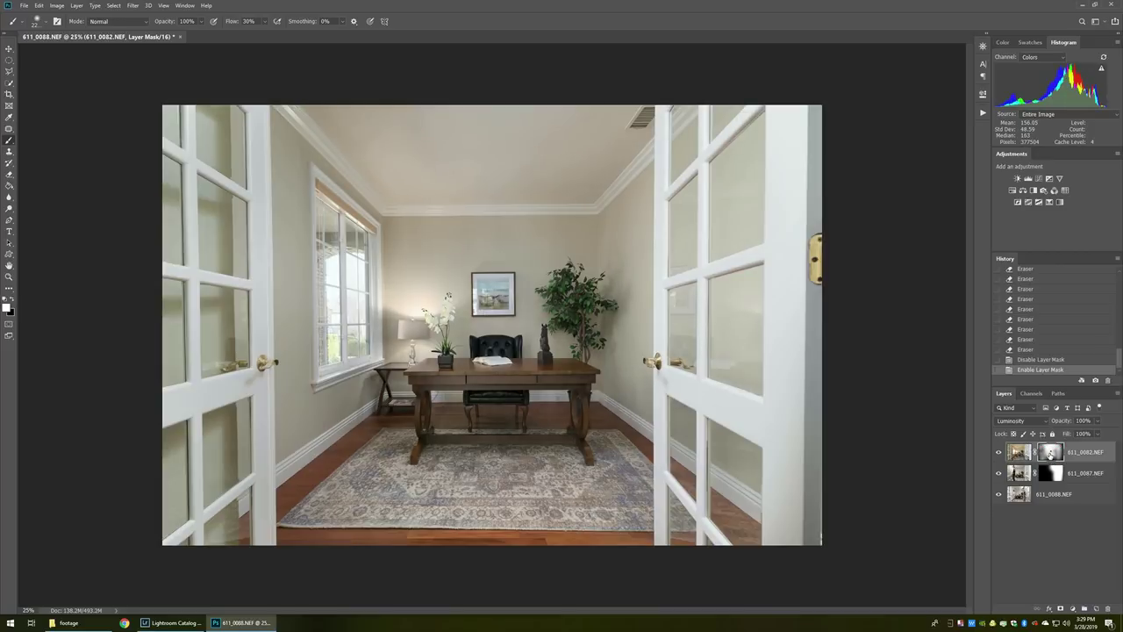
pyautogui.keyDown('shift'); pyautogui.click(1051, 454); pyautogui.keyUp('shift')
pyautogui.keyDown('shift'); pyautogui.click(1051, 454); pyautogui.keyUp('shift')
pyautogui.keyDown('shift'); pyautogui.click(1050, 454); pyautogui.keyUp('shift')
pyautogui.keyDown('shift'); pyautogui.click(1050, 454); pyautogui.keyUp('shift')
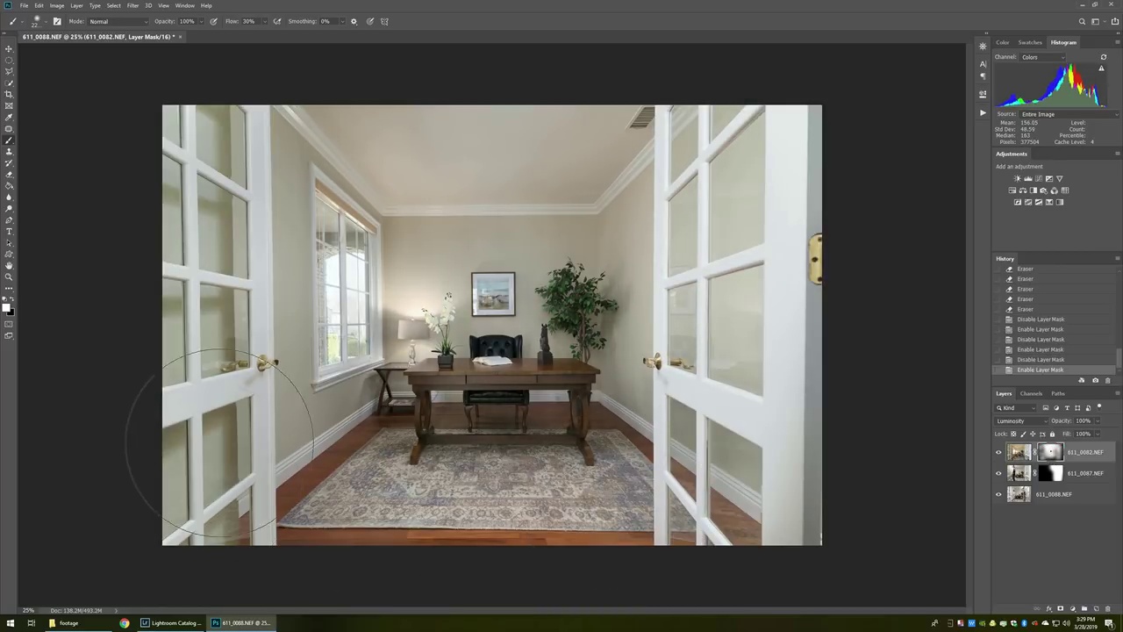
pyautogui.moveTo(219, 445); pyautogui.dragTo(189, 500)
pyautogui.moveTo(241, 158); pyautogui.dragTo(312, 141)
pyautogui.moveTo(526, 158)
pyautogui.mouseDown()
pyautogui.moveTo(640, 113)
pyautogui.moveTo(632, 147)
pyautogui.moveTo(575, 89)
pyautogui.mouseUp()
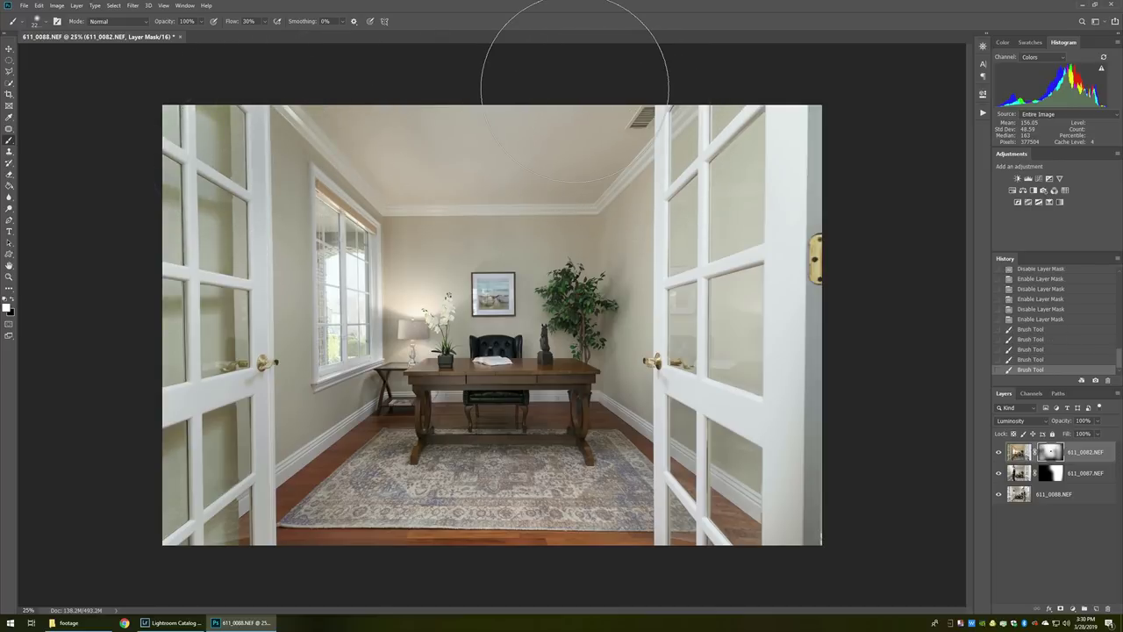
pyautogui.hotkey('alt', 'l')
# Flatten the image, save it as 611_0082-Edit.tif, and switch back to Lightroom Classic.
pyautogui.press('f')
pyautogui.hotkey('ctrl', 's')
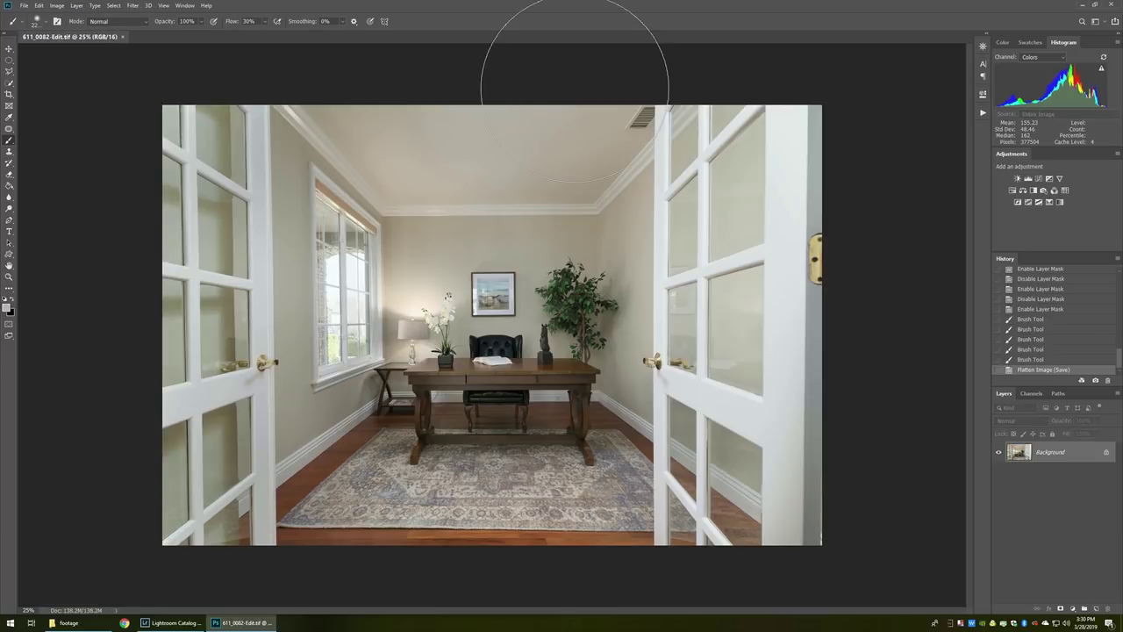
pyautogui.hotkey('alt', 'Tab')
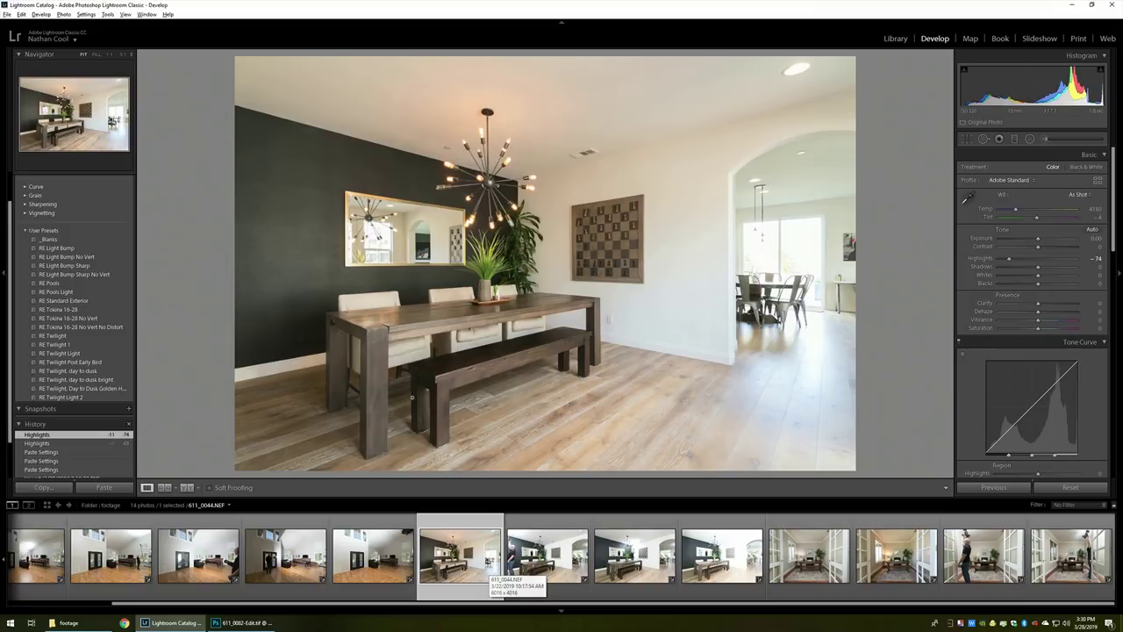
# Check the dark wall, chandelier bulbs and ceiling of 611_0044 at 1:1 zoom.
pyautogui.click(320, 263)
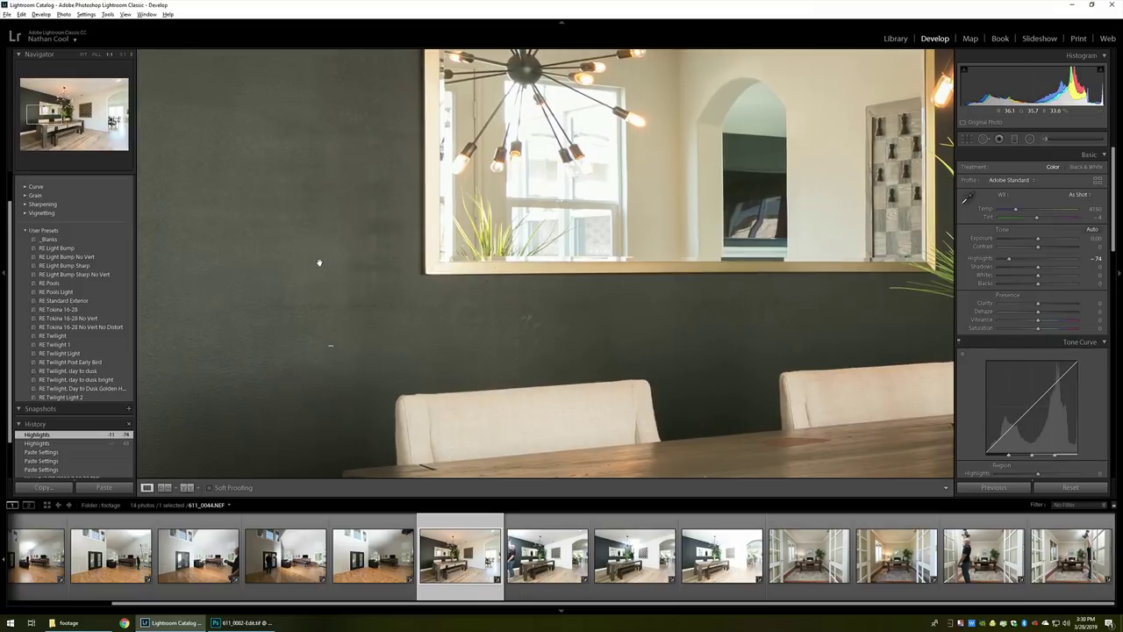
pyautogui.click(333, 285)
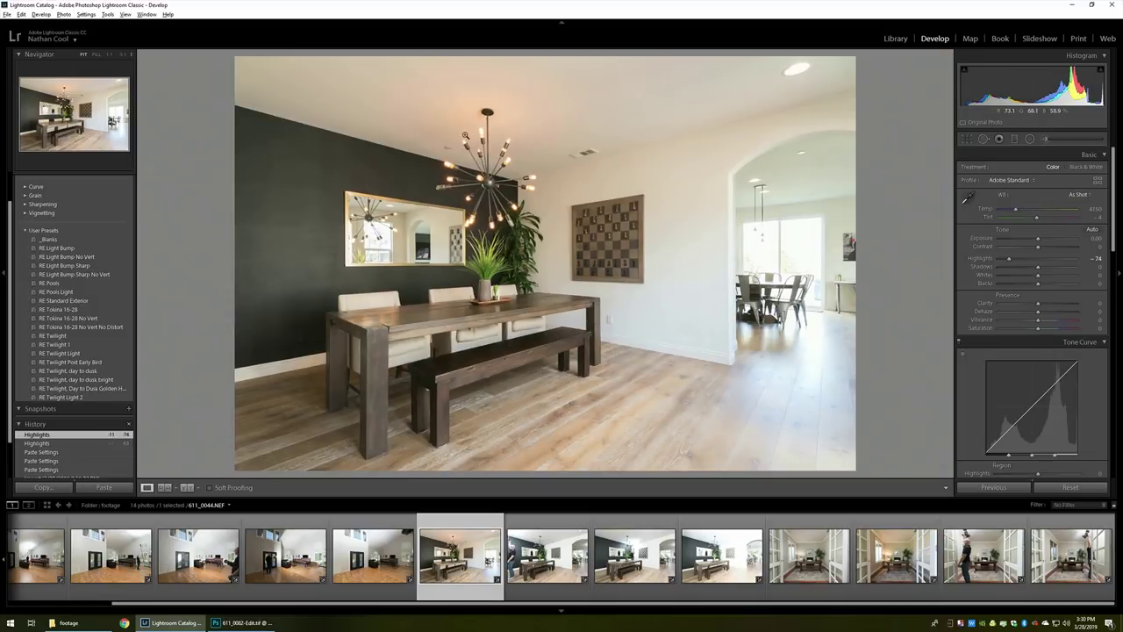
pyautogui.click(447, 193)
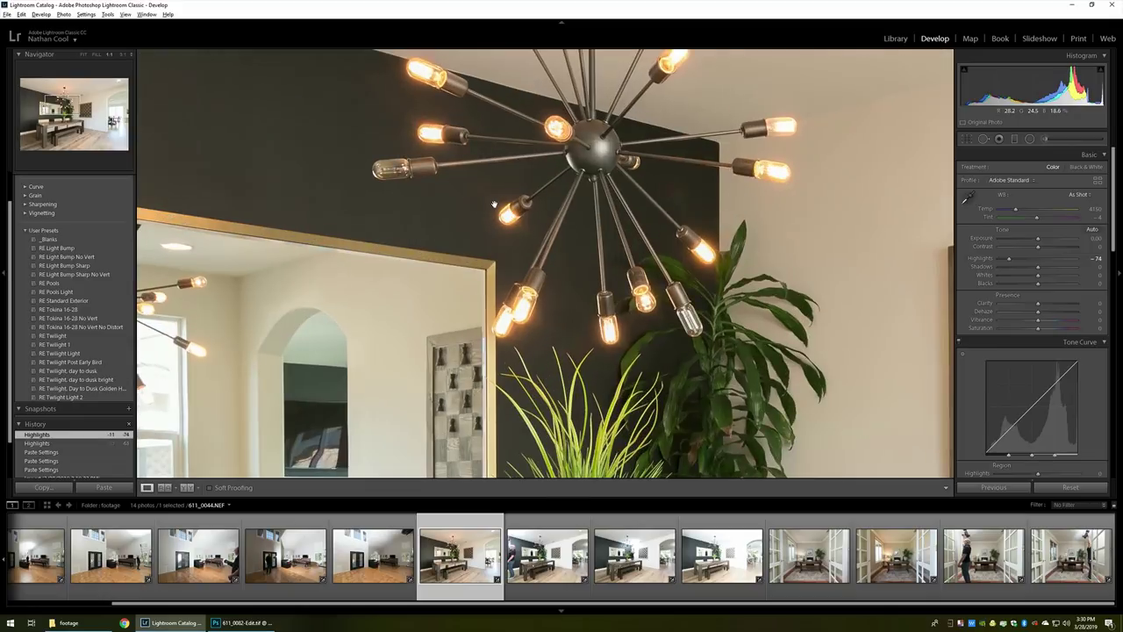
pyautogui.click(494, 204)
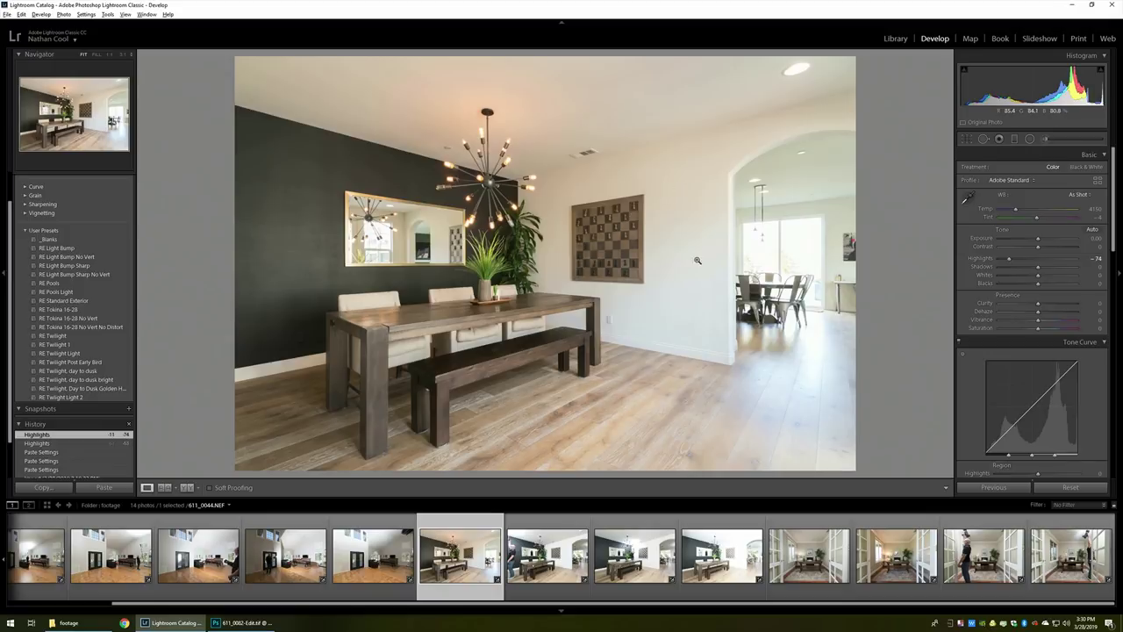
pyautogui.click(543, 171)
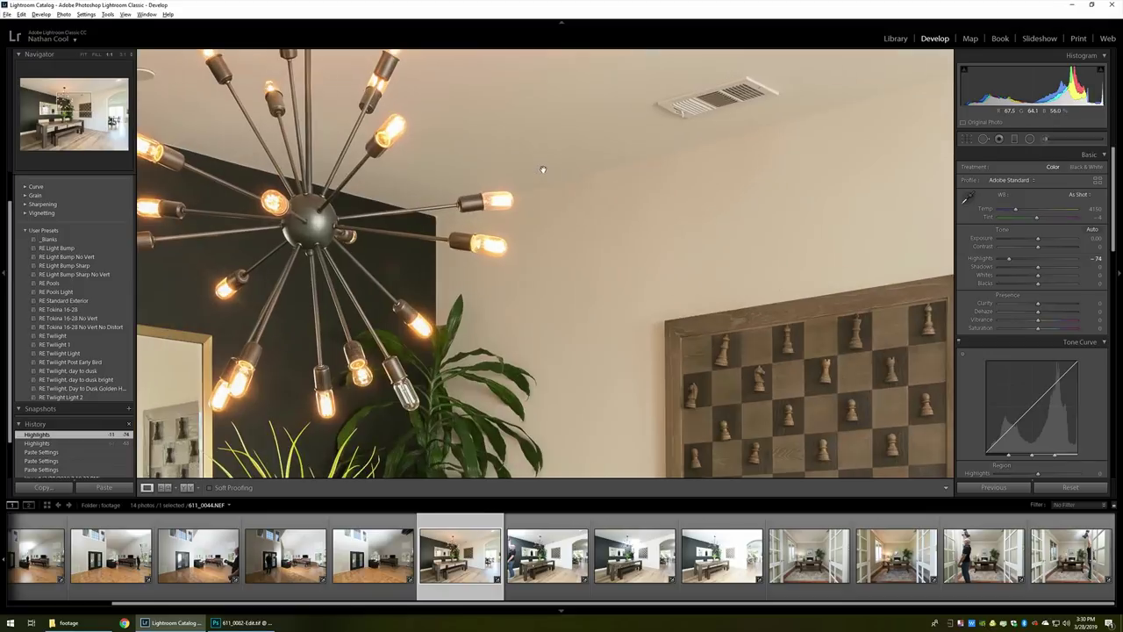
pyautogui.click(652, 284)
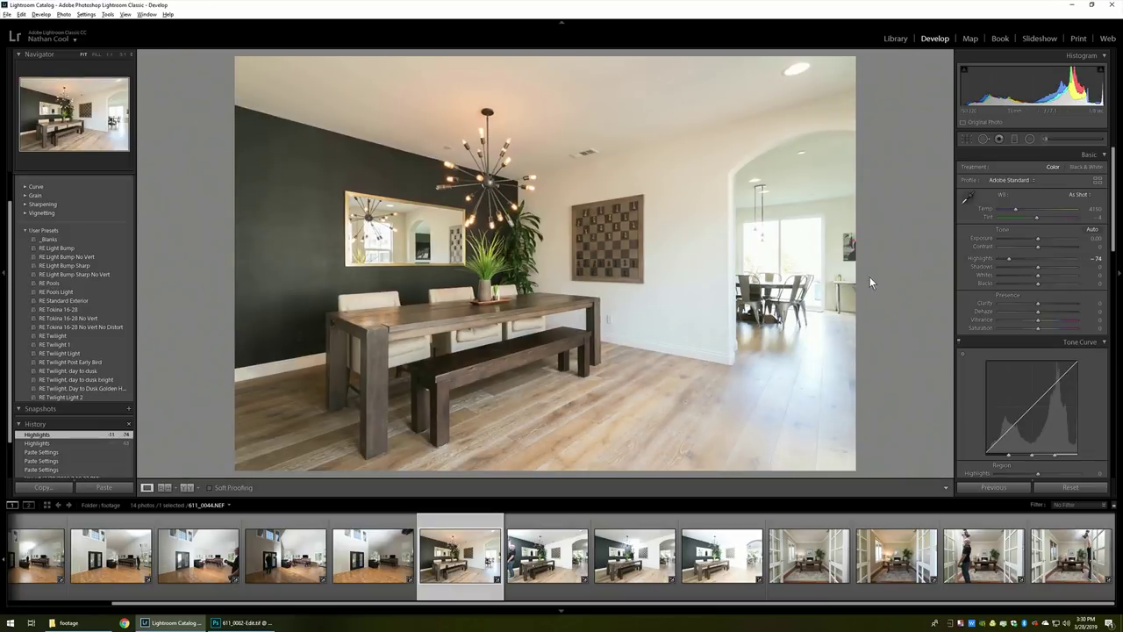
# Inspect the back window and chairs up close, then bring up flash frame 611_0048.
pyautogui.click(843, 262)
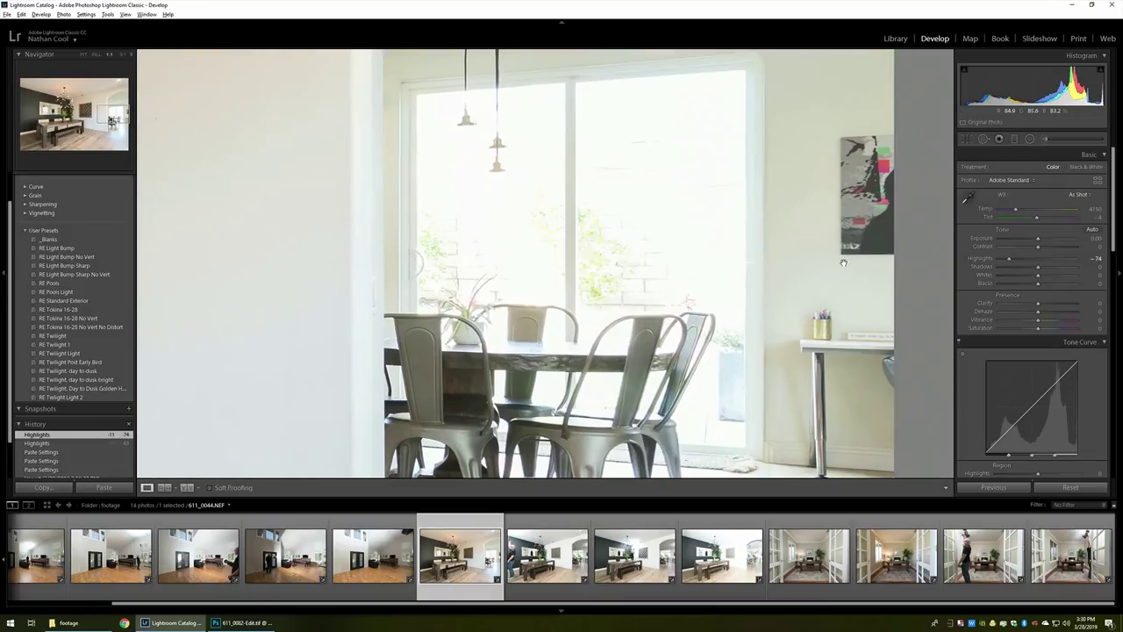
pyautogui.scroll(3, 832, 220)
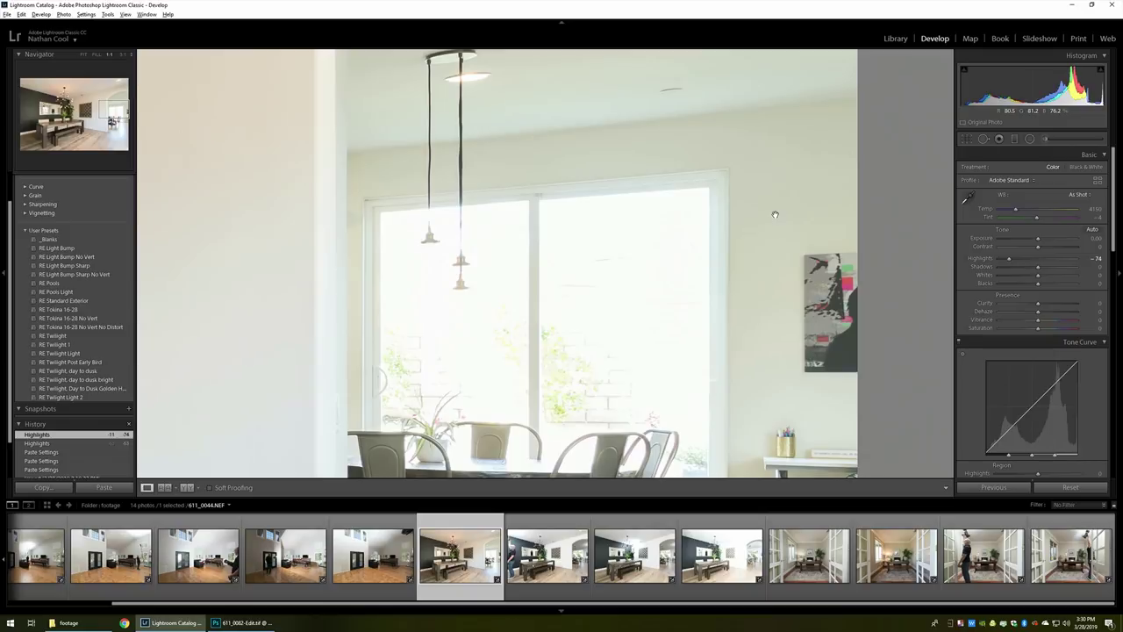
pyautogui.click(254, 227)
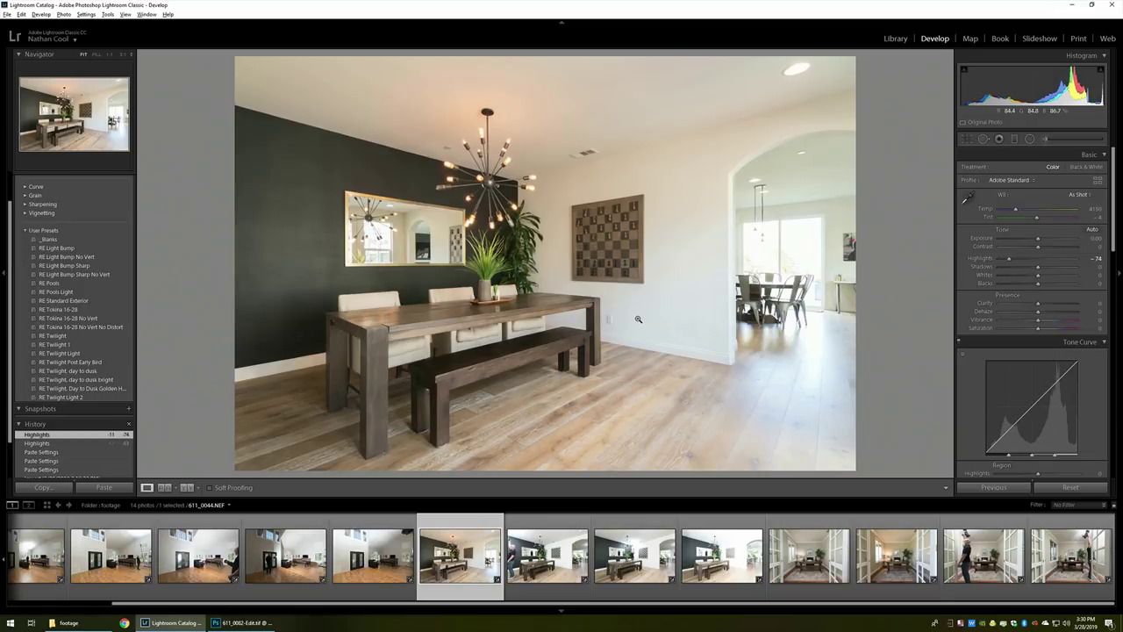
pyautogui.click(553, 568)
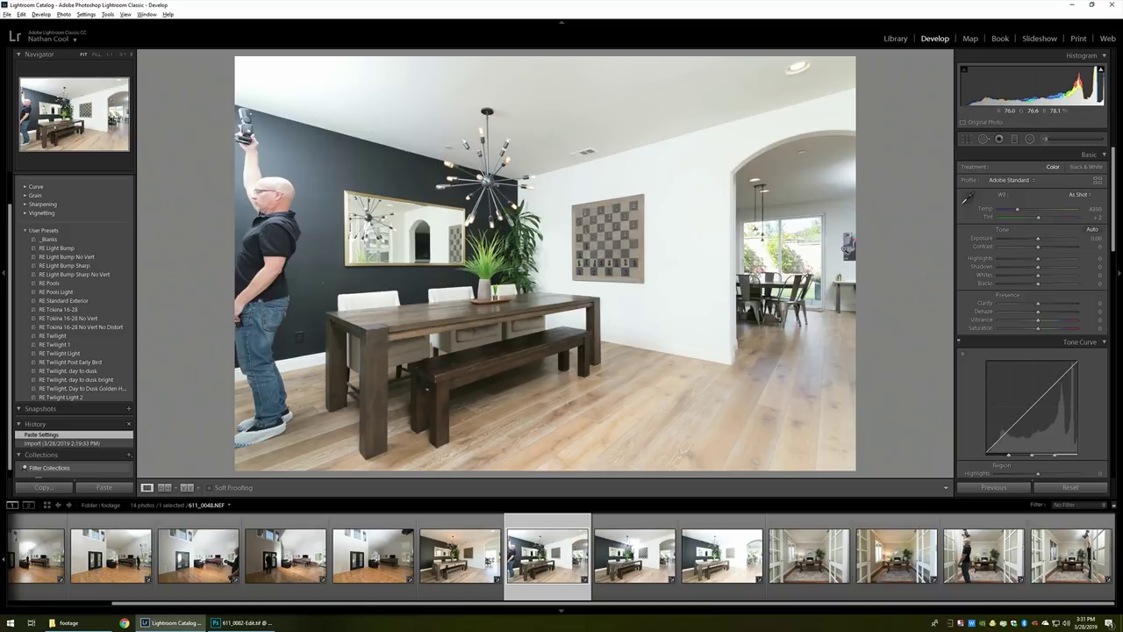
# Zoom into flash frame 611_0048 and compare its detail against ambient frame 611_0044.
pyautogui.click(842, 250)
pyautogui.moveTo(843, 250); pyautogui.dragTo(707, 254)
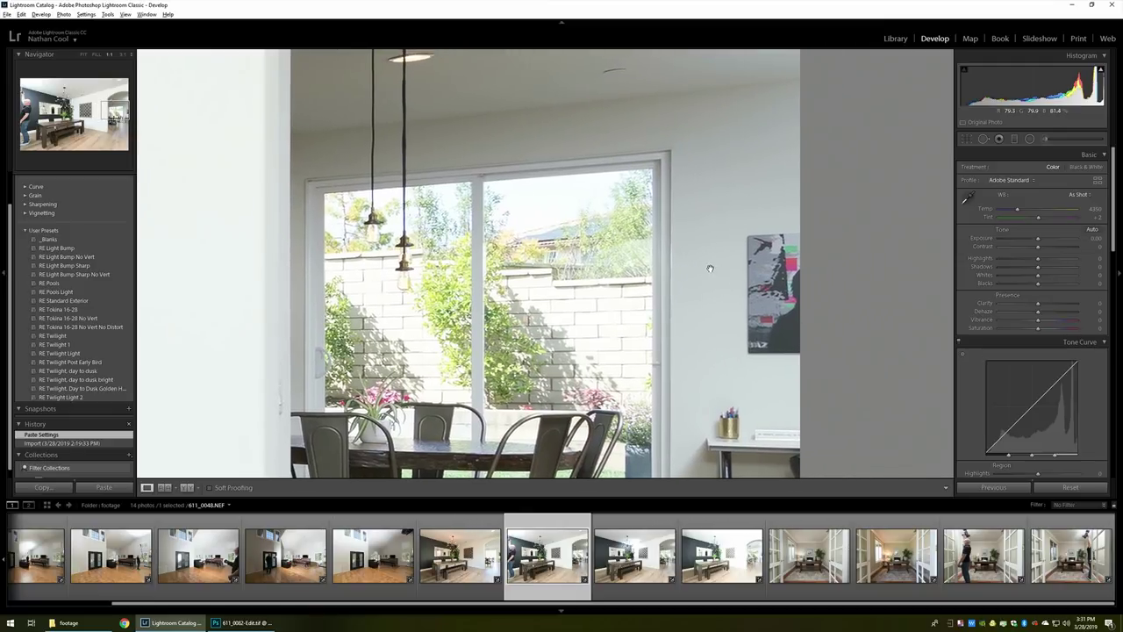
pyautogui.click(481, 563)
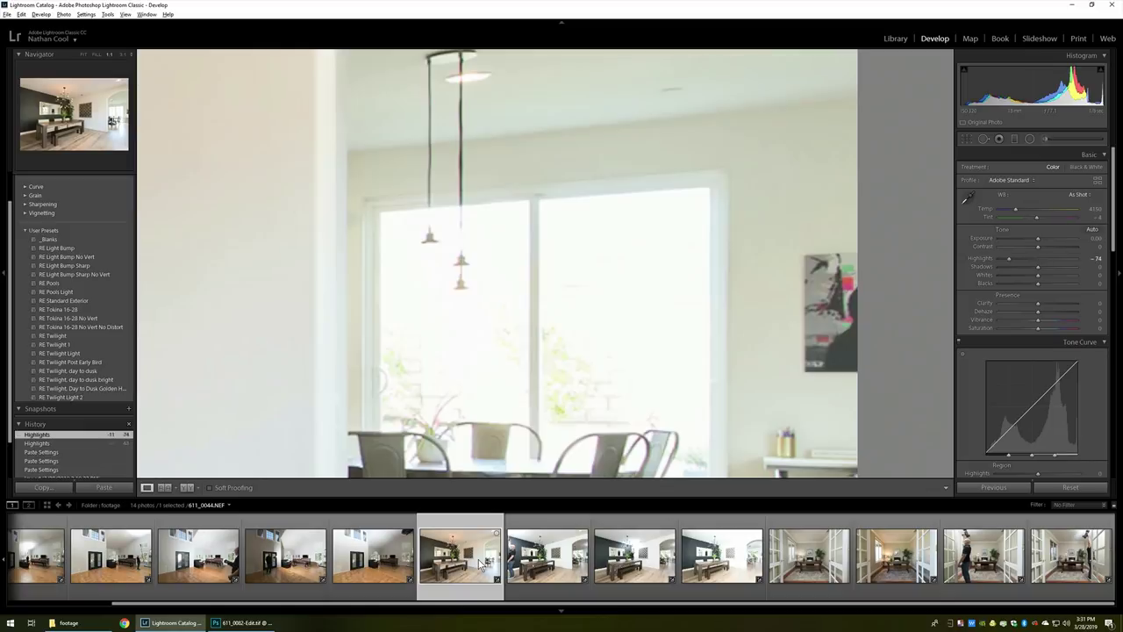
pyautogui.click(566, 565)
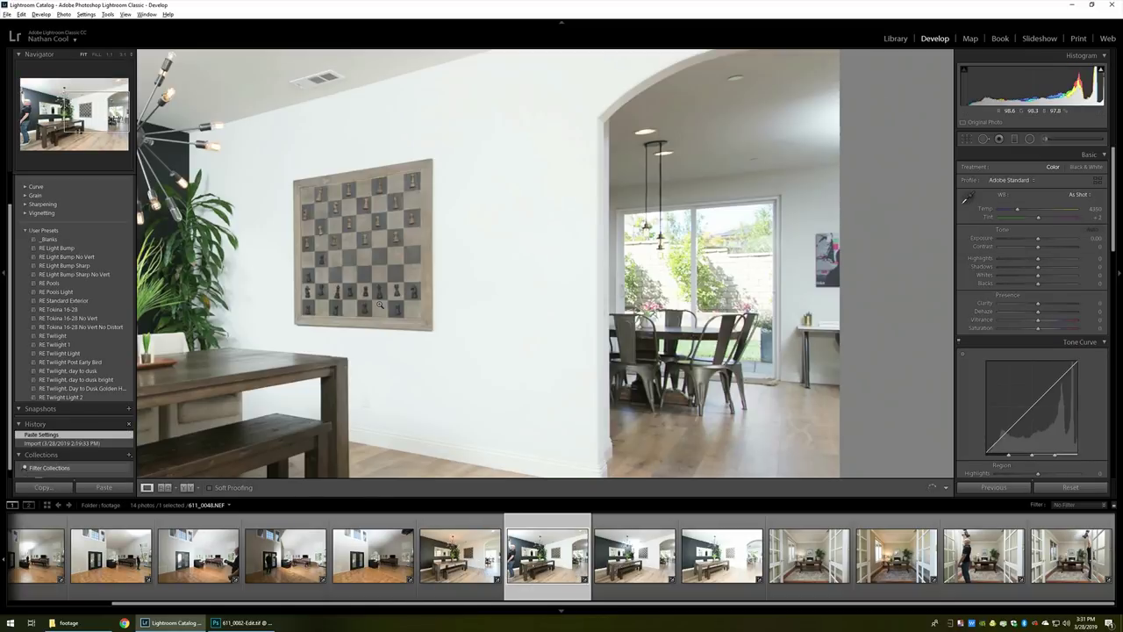
pyautogui.click(379, 303)
pyautogui.click(379, 303)
pyautogui.click(379, 305)
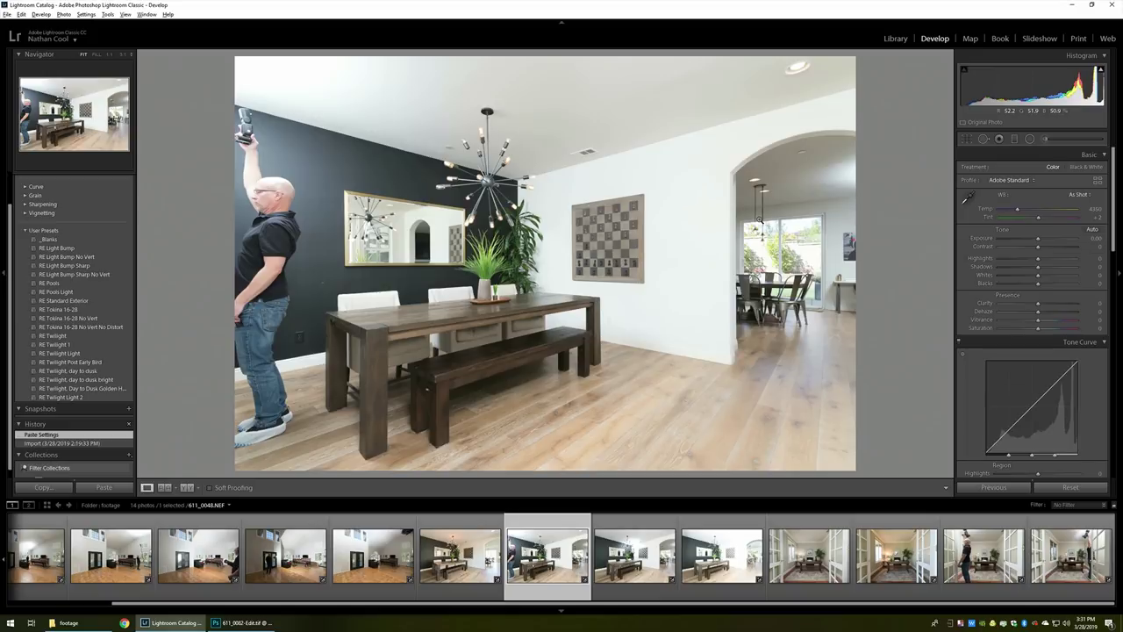
# Review frames 611_0052 and 611_0057, then select all four frames 611_0044 through 611_0057.
pyautogui.click(639, 566)
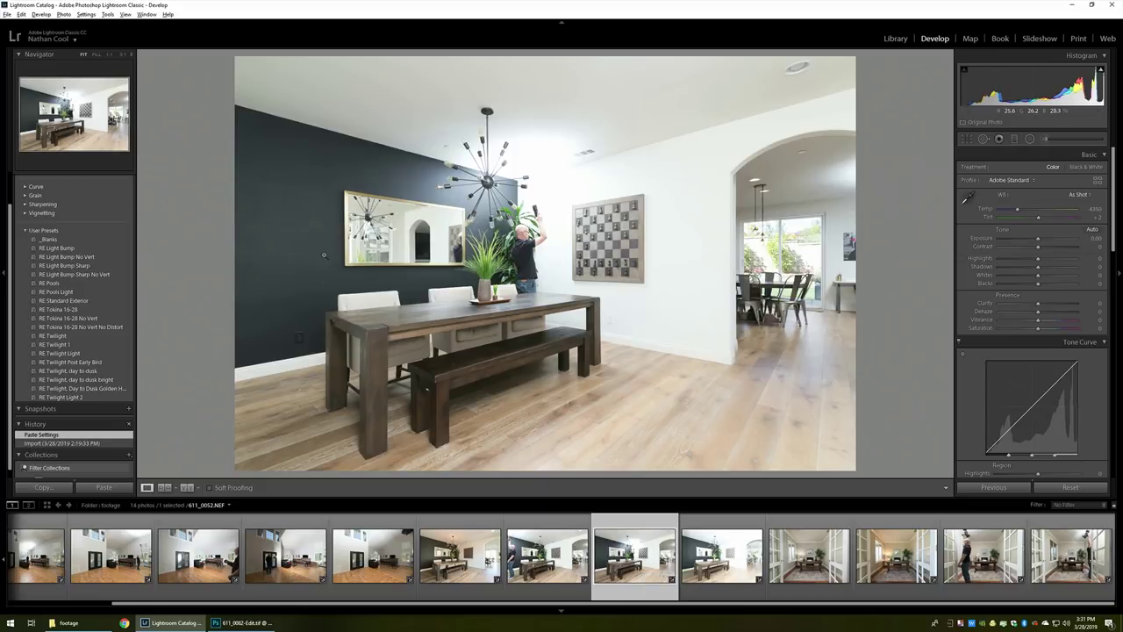
pyautogui.click(743, 572)
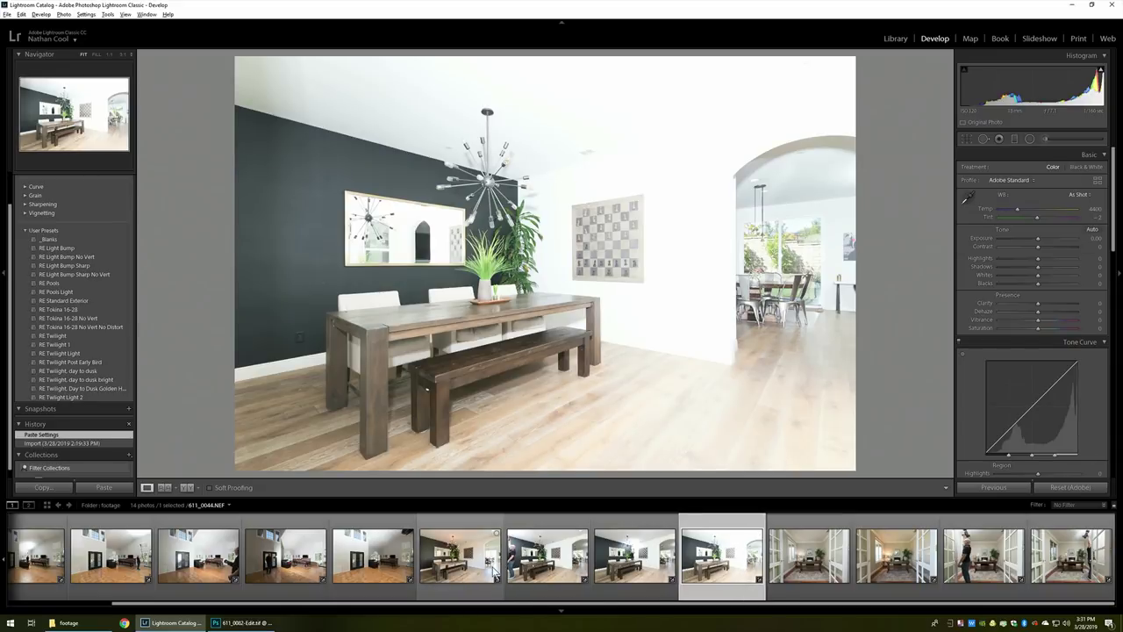
pyautogui.keyDown('shift'); pyautogui.click(494, 572); pyautogui.keyUp('shift')
# Send 611_0044, 611_0048, 611_0052 and 611_0057 to Photoshop with Edit In > Open as Layers.
pyautogui.hotkey('alt', 'p')
pyautogui.press('Down')
pyautogui.press('Down')
pyautogui.press('Down')
pyautogui.press('Down')
pyautogui.press('Right')
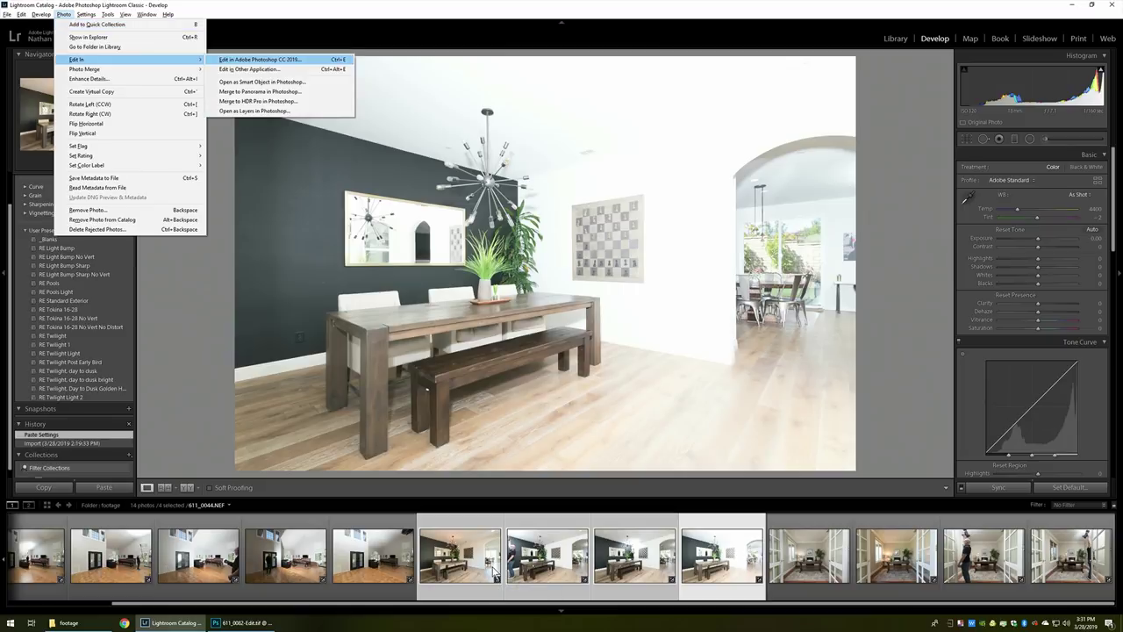
pyautogui.press('Up')
pyautogui.press('Return')
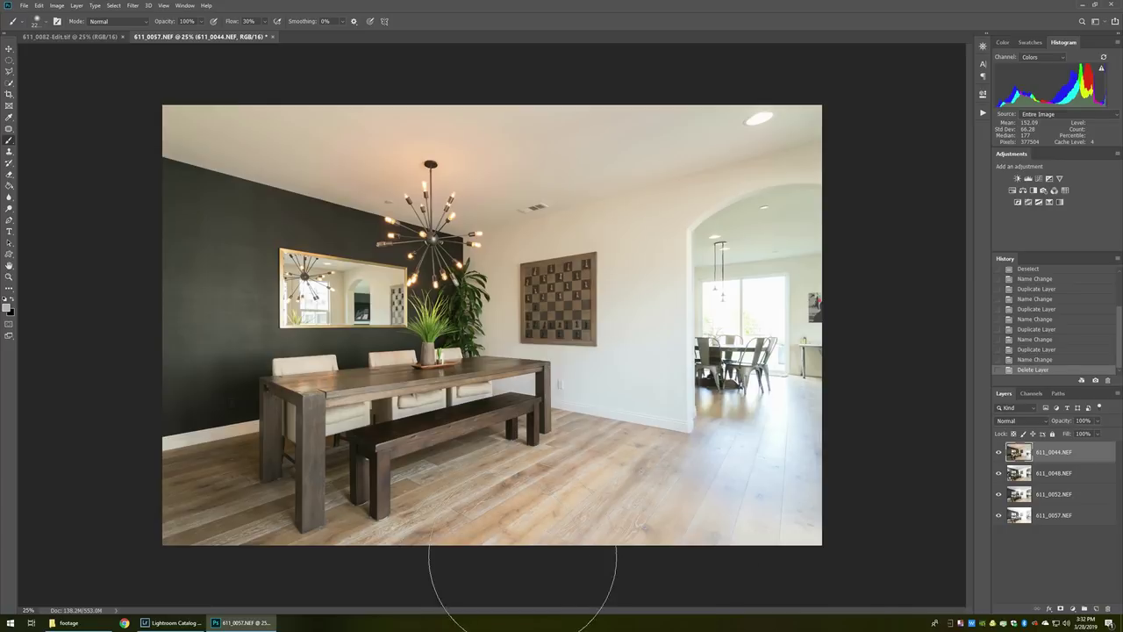
# Set ambient layer 611_0044 to Luminosity blending and give it a Hide All mask.
pyautogui.click(1031, 423)
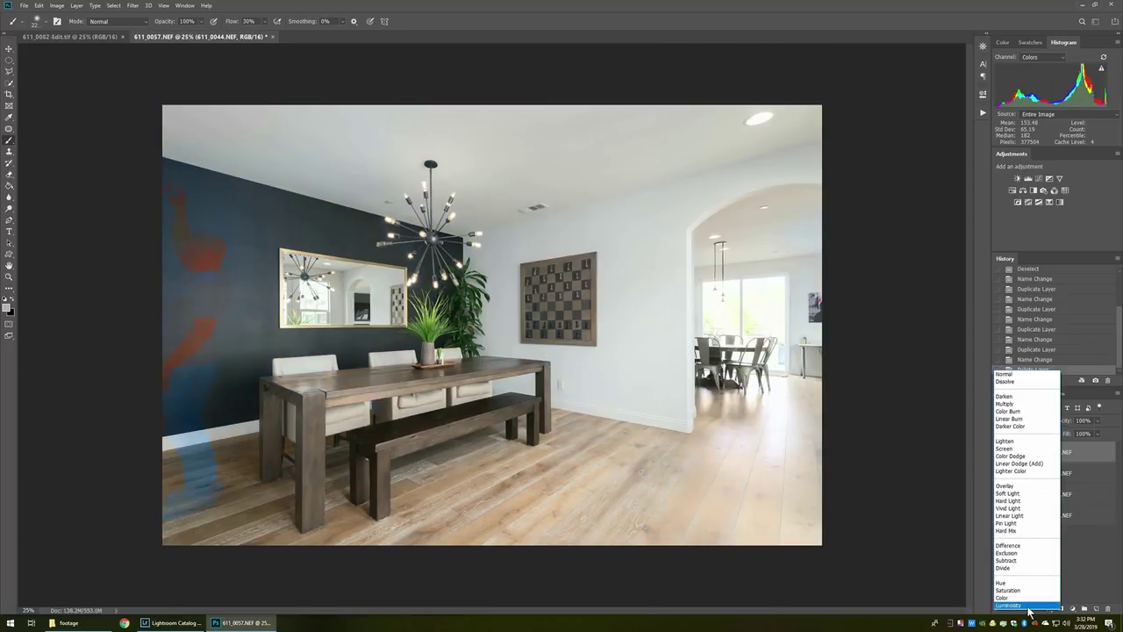
pyautogui.click(1027, 605)
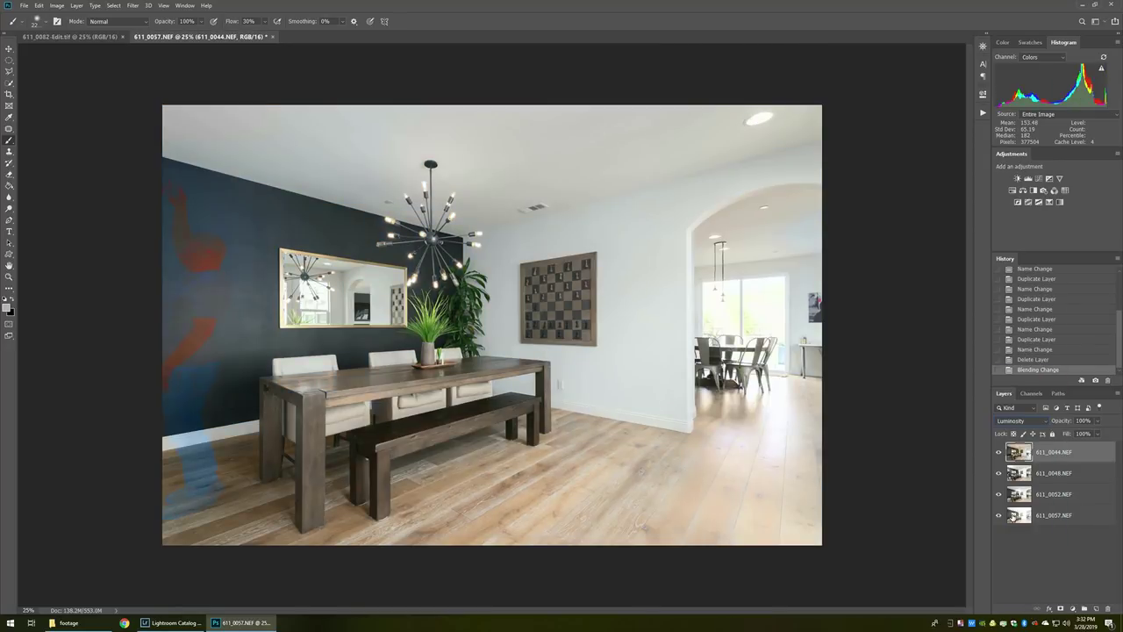
pyautogui.click(1034, 360)
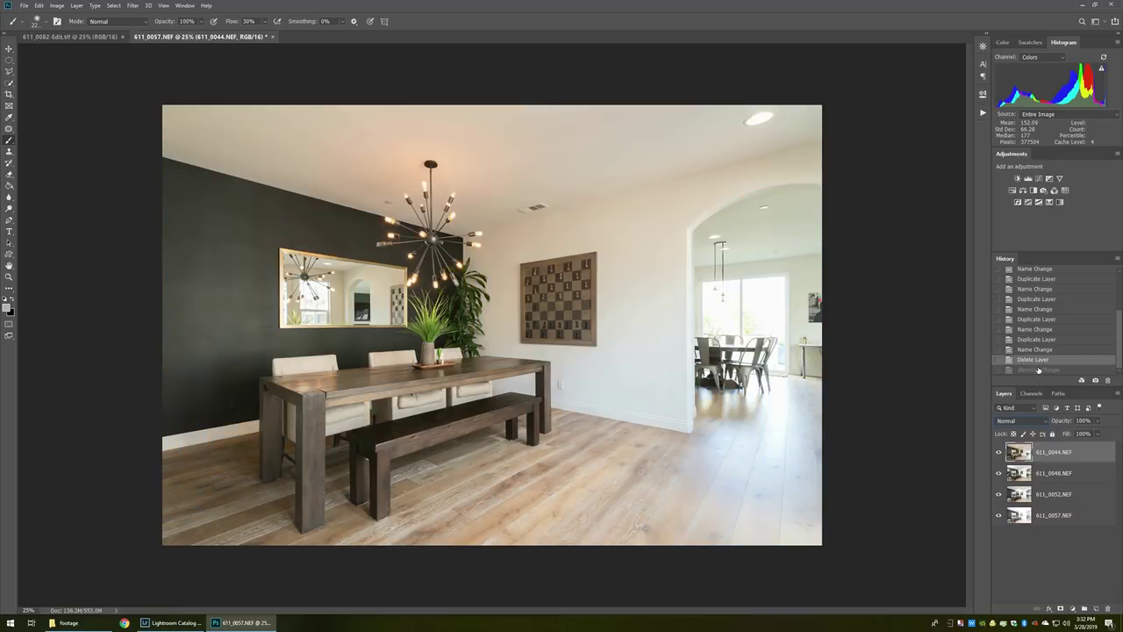
pyautogui.click(1039, 369)
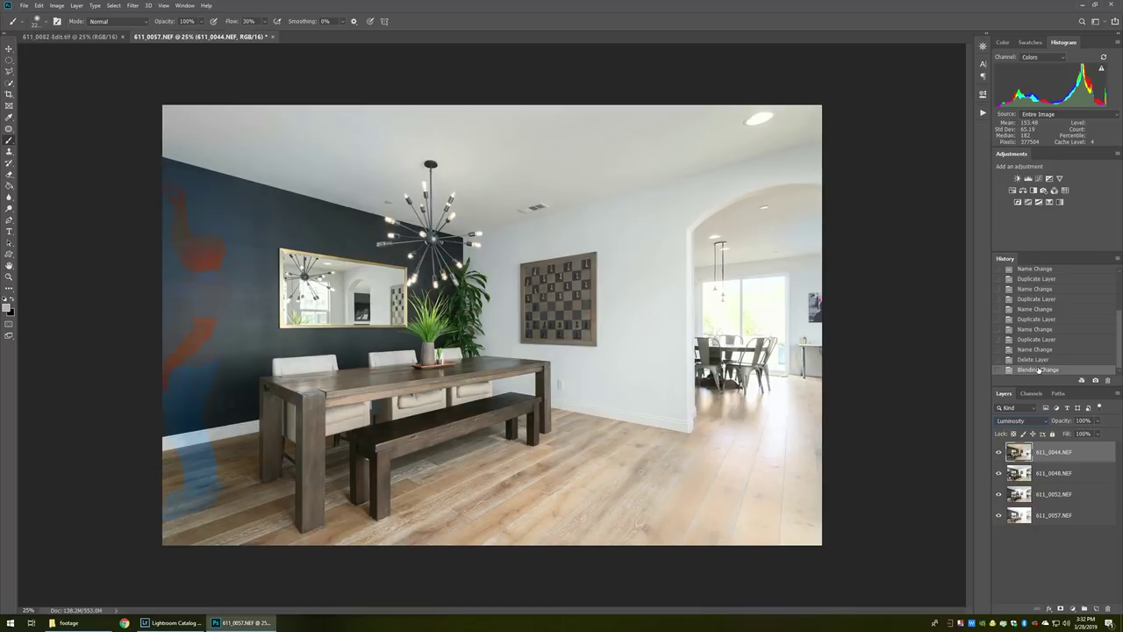
pyautogui.hotkey('alt', 'l')
pyautogui.press('m')
pyautogui.press('h')
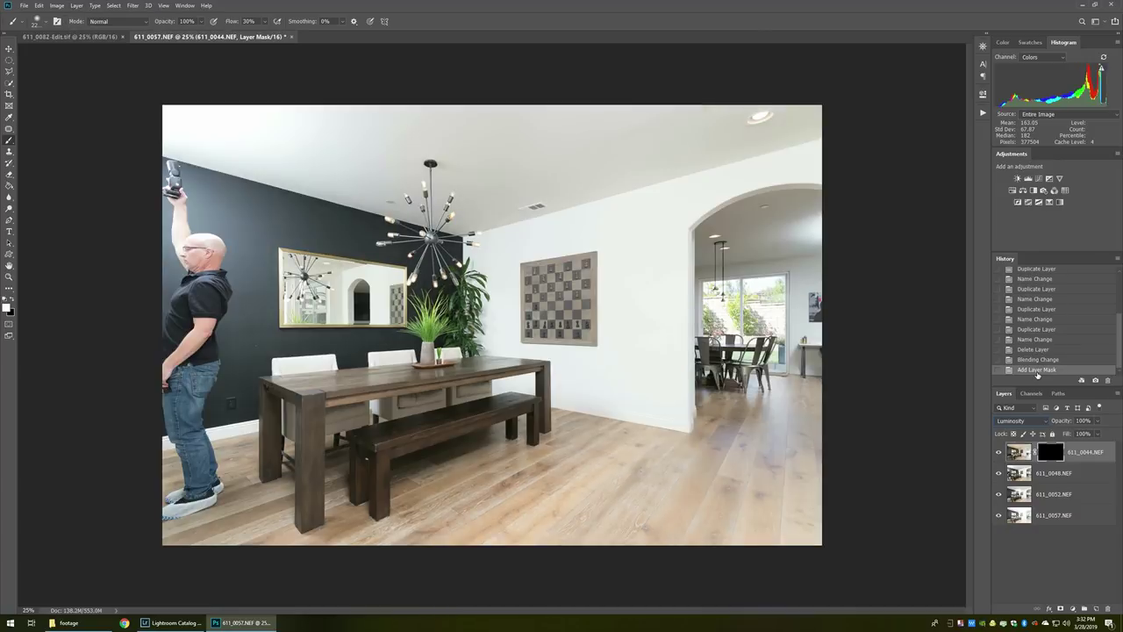
# Move 611_0052 above 611_0048 and give it a Hide All mask.
pyautogui.click(1051, 495)
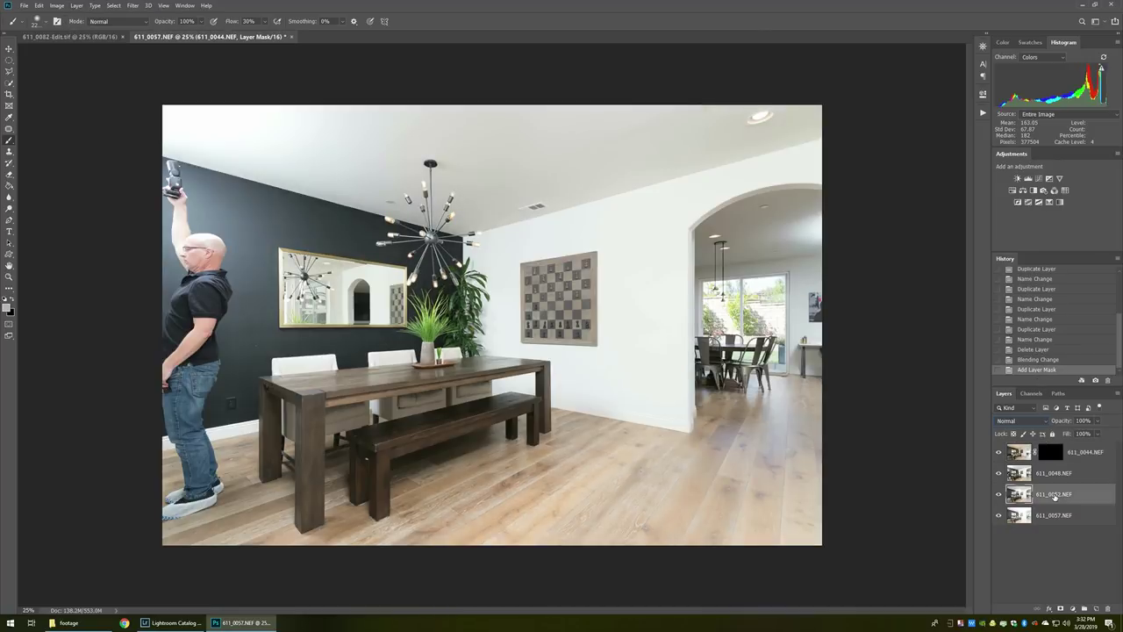
pyautogui.moveTo(1051, 497); pyautogui.dragTo(1045, 475)
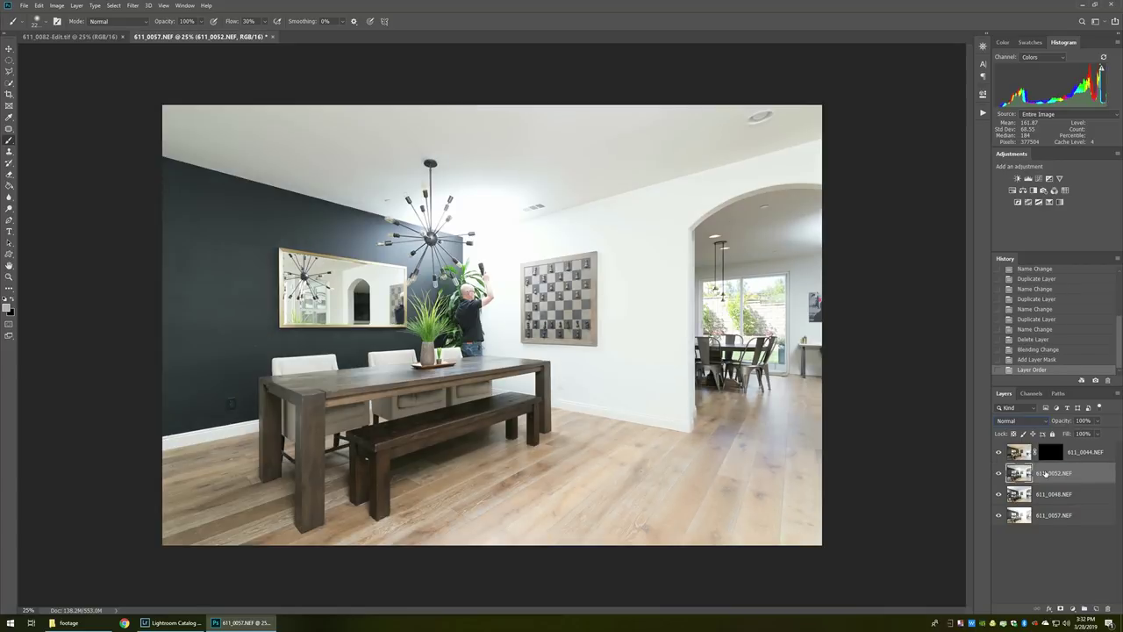
pyautogui.hotkey('alt', 'l')
pyautogui.press('m')
pyautogui.press('h')
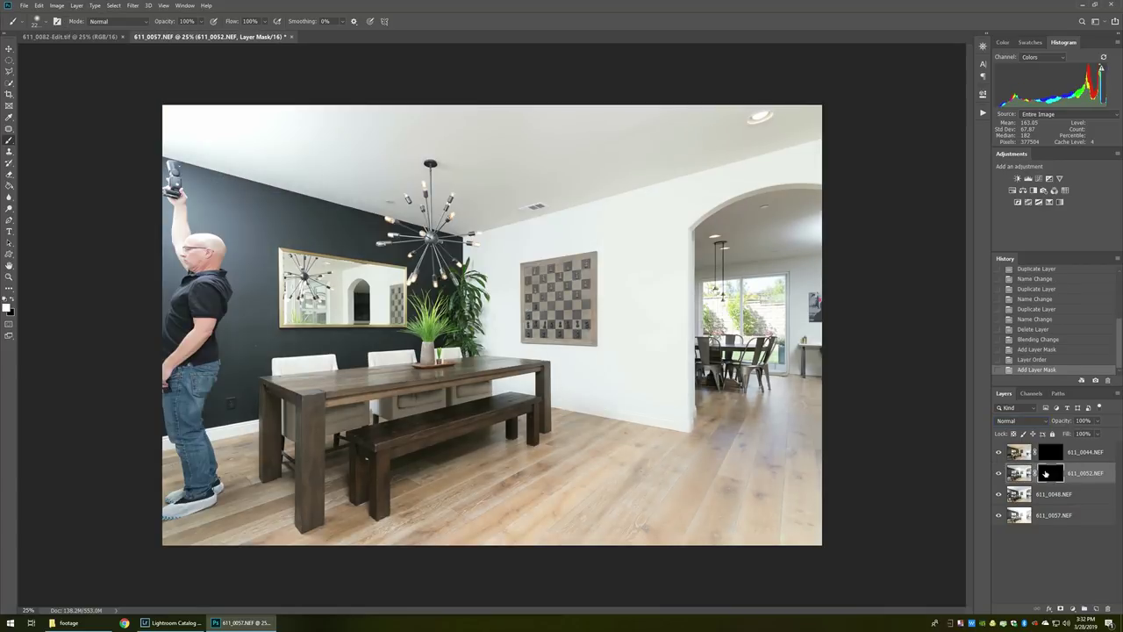
# Brush 611_0052 in over the photographer at left, using 30% flow near the chandelier.
pyautogui.moveTo(163, 176)
pyautogui.mouseDown()
pyautogui.moveTo(151, 475)
pyautogui.moveTo(166, 514)
pyautogui.mouseUp()
pyautogui.hotkey('shift', '3')
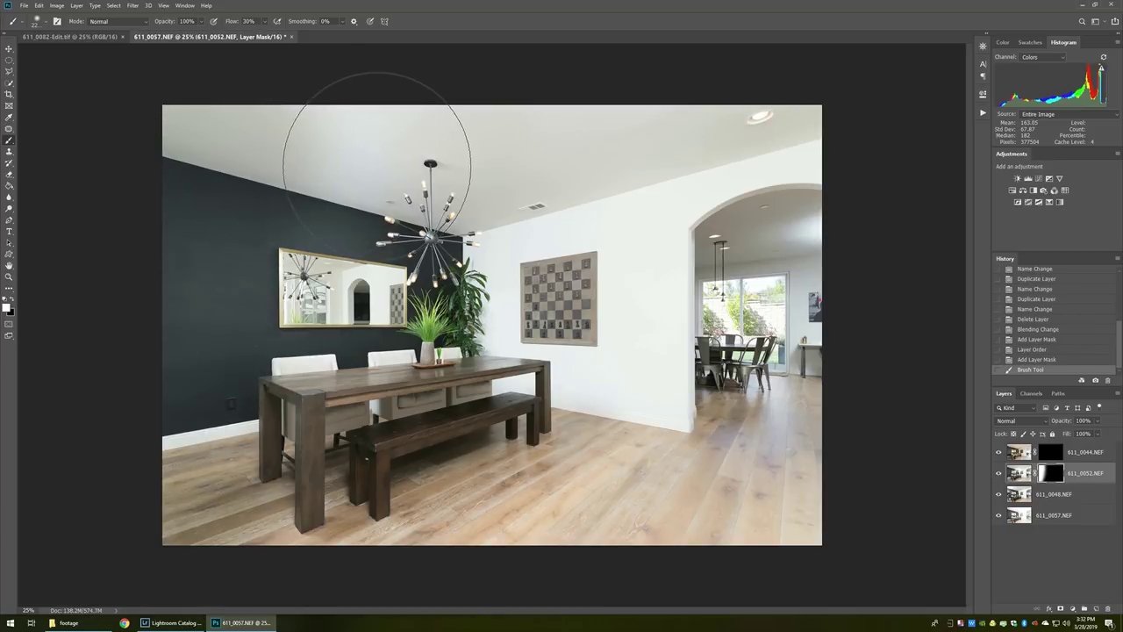
pyautogui.click(351, 188)
pyautogui.click(394, 220)
pyautogui.click(403, 246)
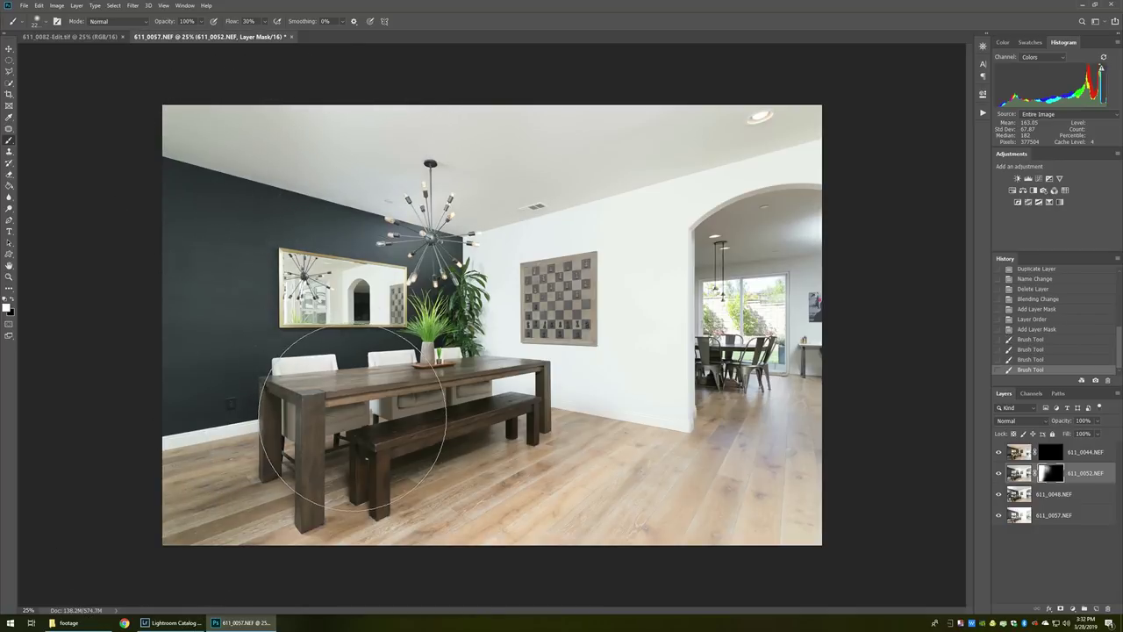
pyautogui.hotkey('ctrl', 'z')
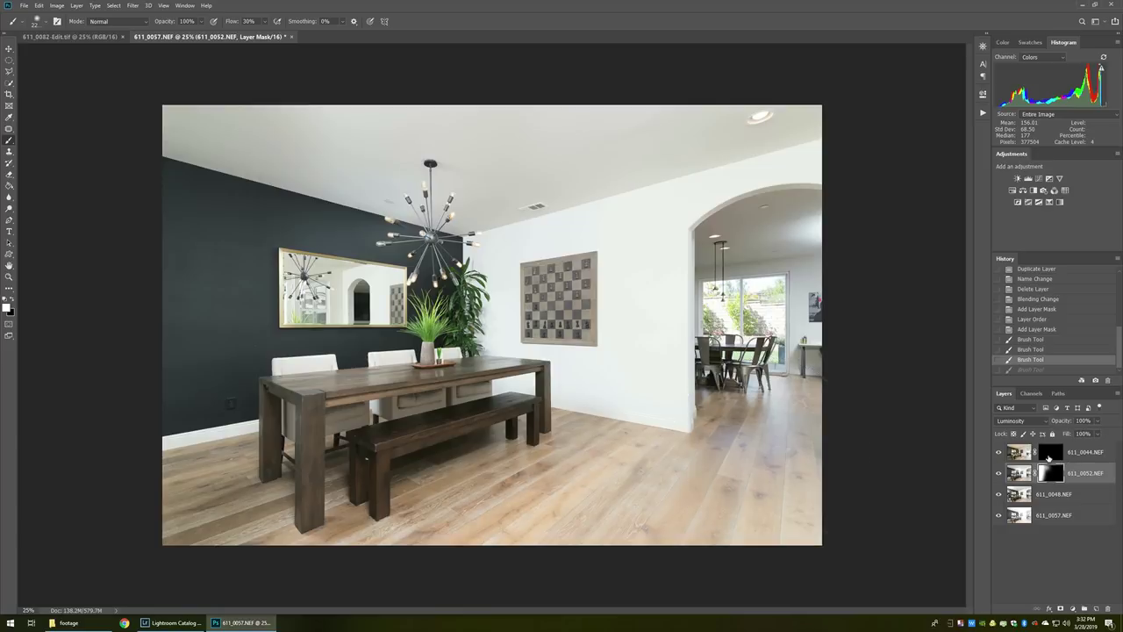
# Paint the 611_0044 mask over the white wall, right wall, doorway and doorway floor.
pyautogui.click(1050, 453)
pyautogui.click(421, 235)
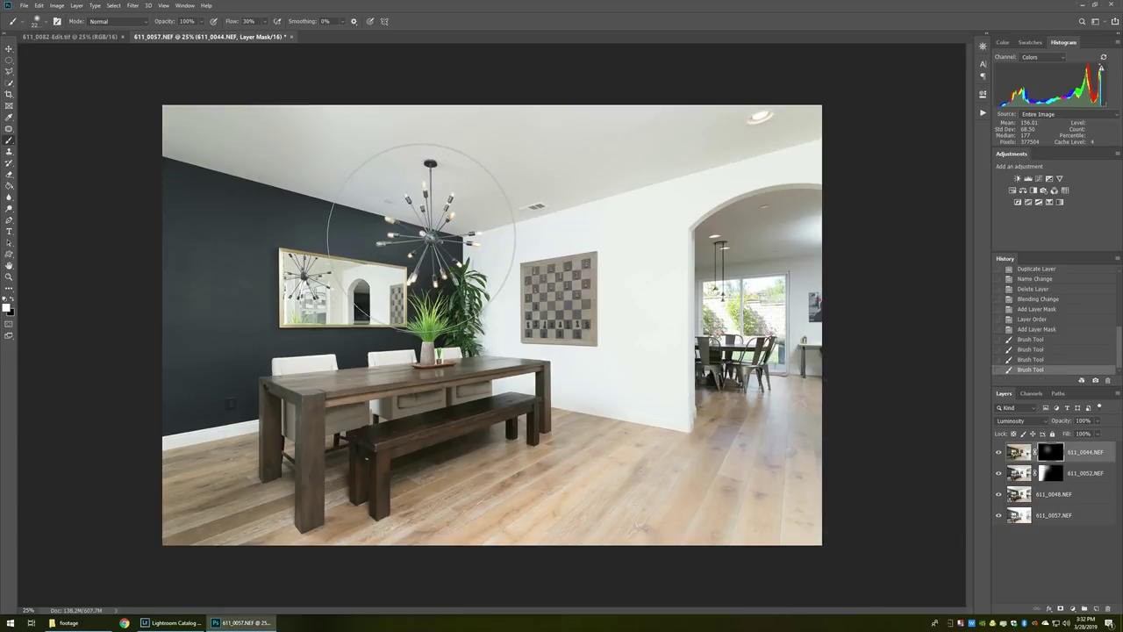
pyautogui.hotkey('ctrl', 'z')
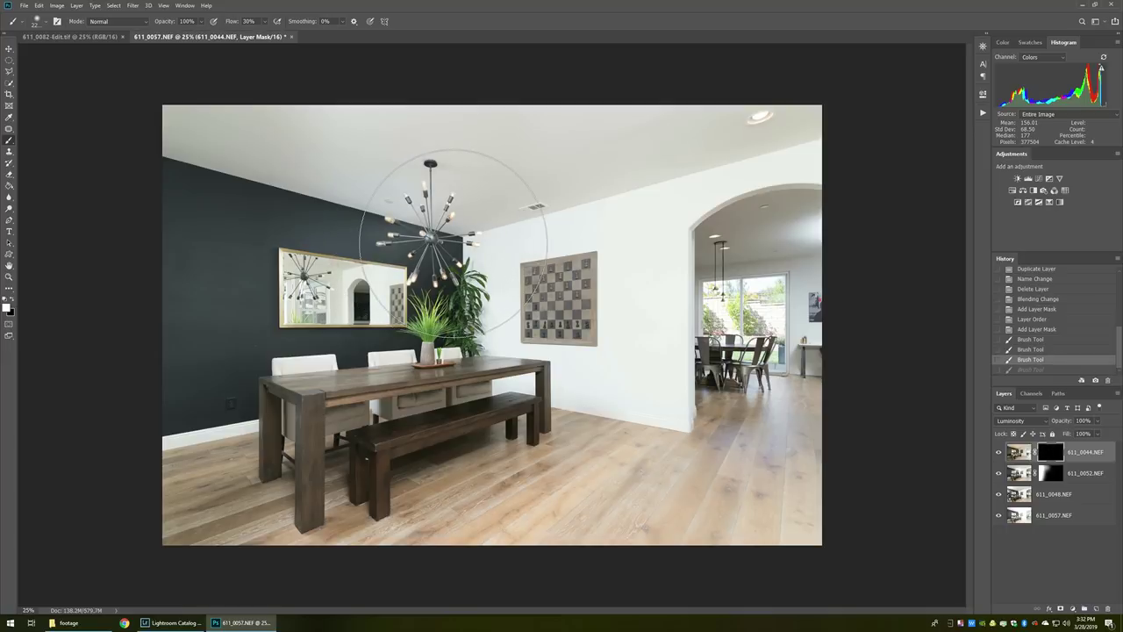
pyautogui.click(438, 230)
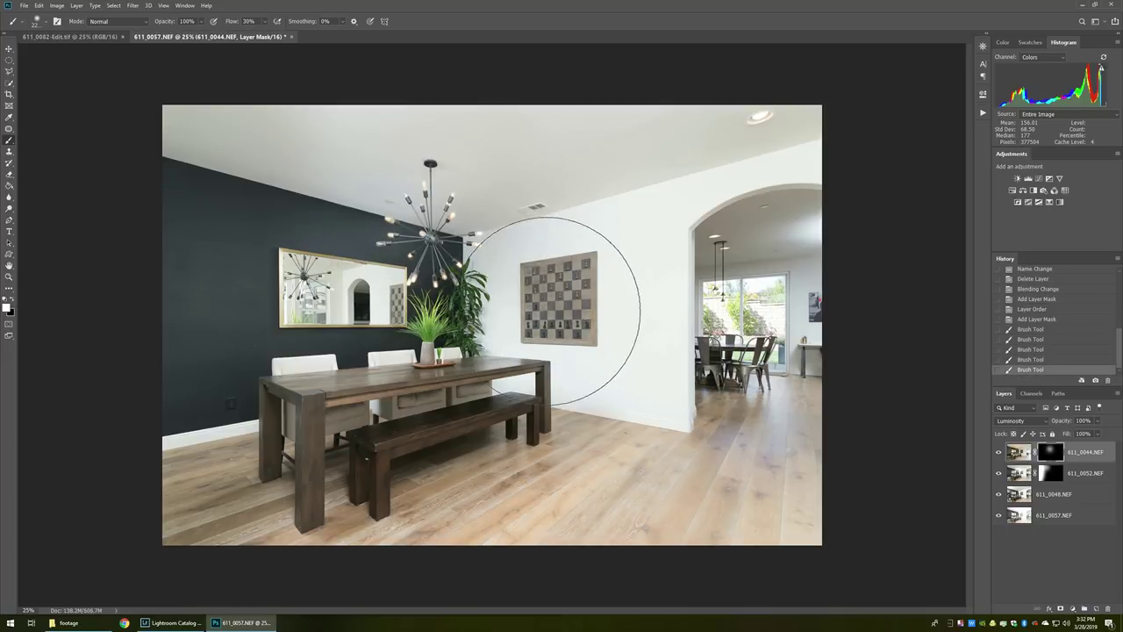
pyautogui.click(564, 326)
pyautogui.click(564, 376)
pyautogui.click(636, 362)
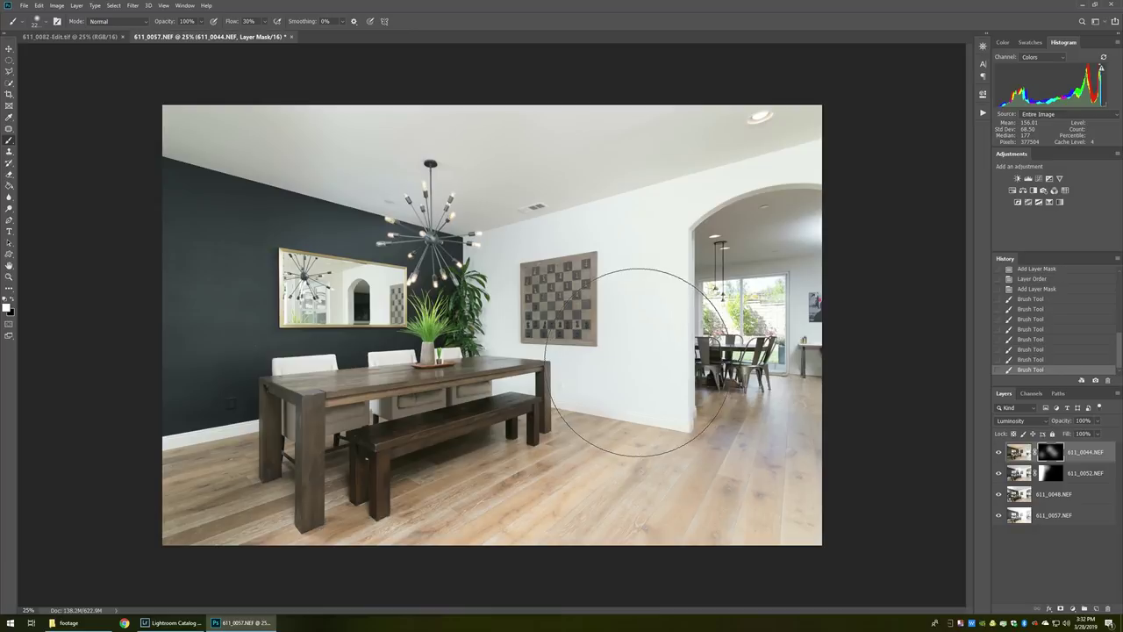
pyautogui.click(733, 264)
pyautogui.click(750, 259)
pyautogui.click(754, 389)
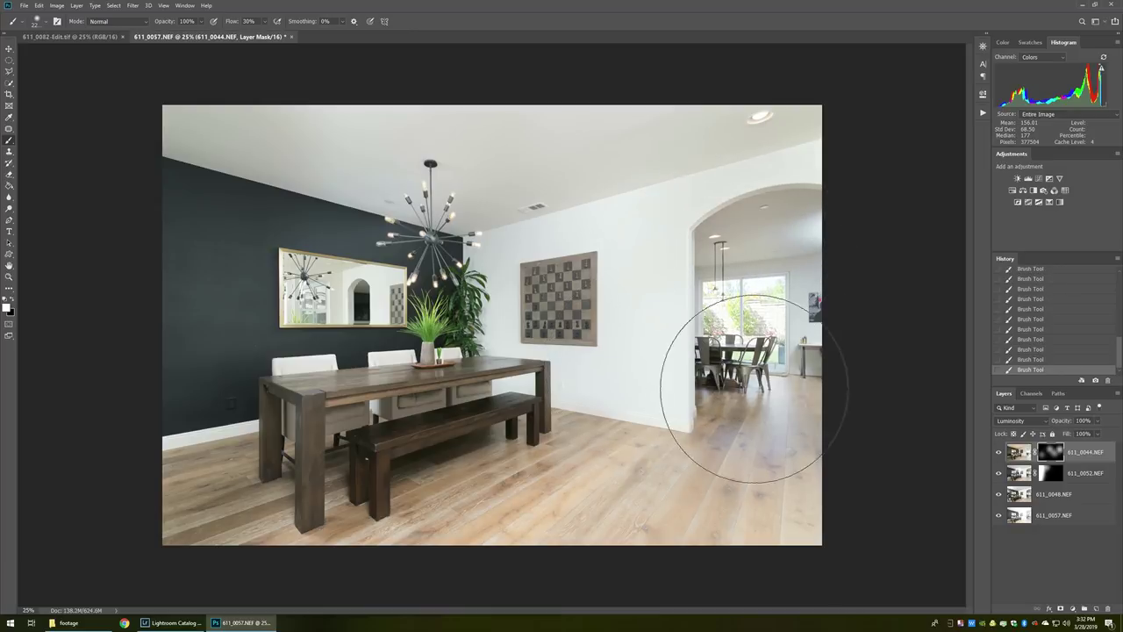
pyautogui.click(741, 392)
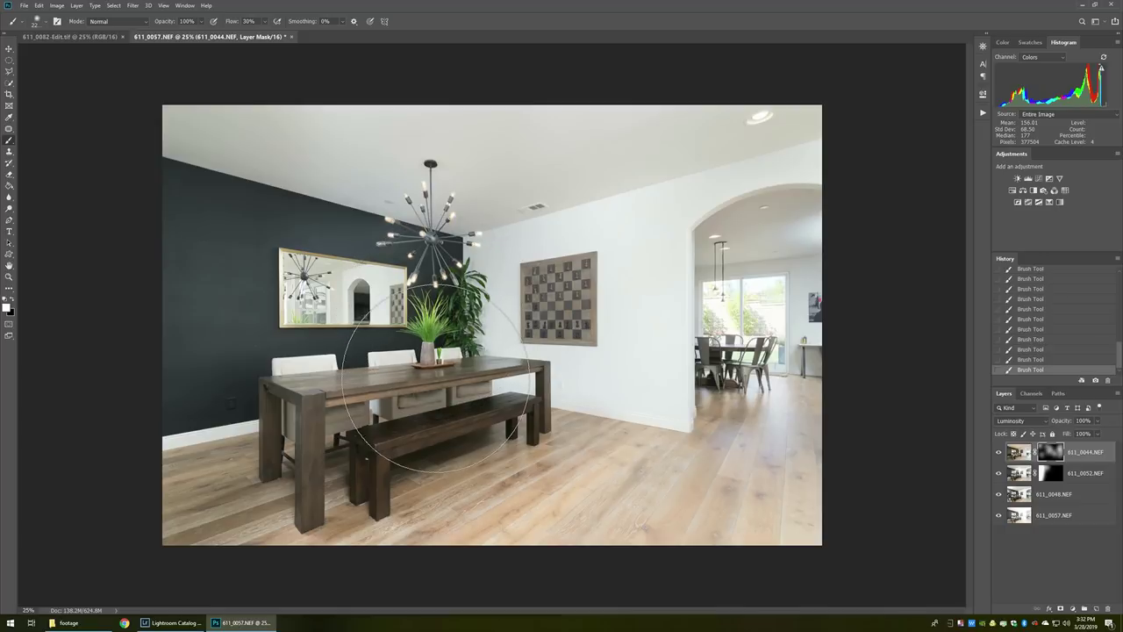
# Paint the mask over the lower-left floor and chandelier, then toggle it to compare.
pyautogui.click(201, 460)
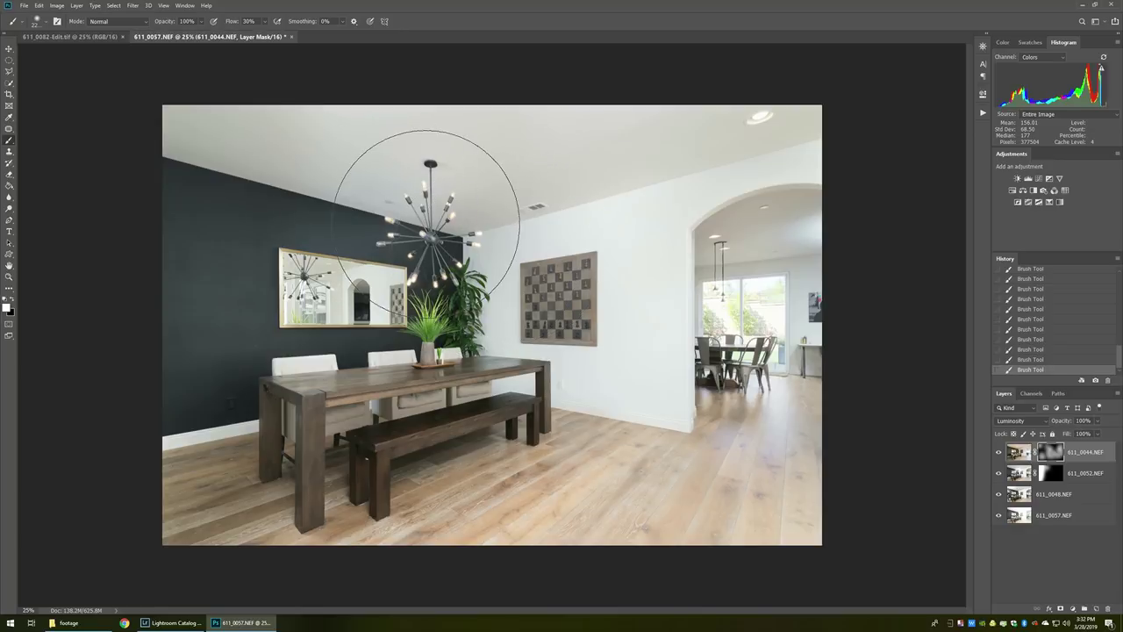
pyautogui.click(428, 229)
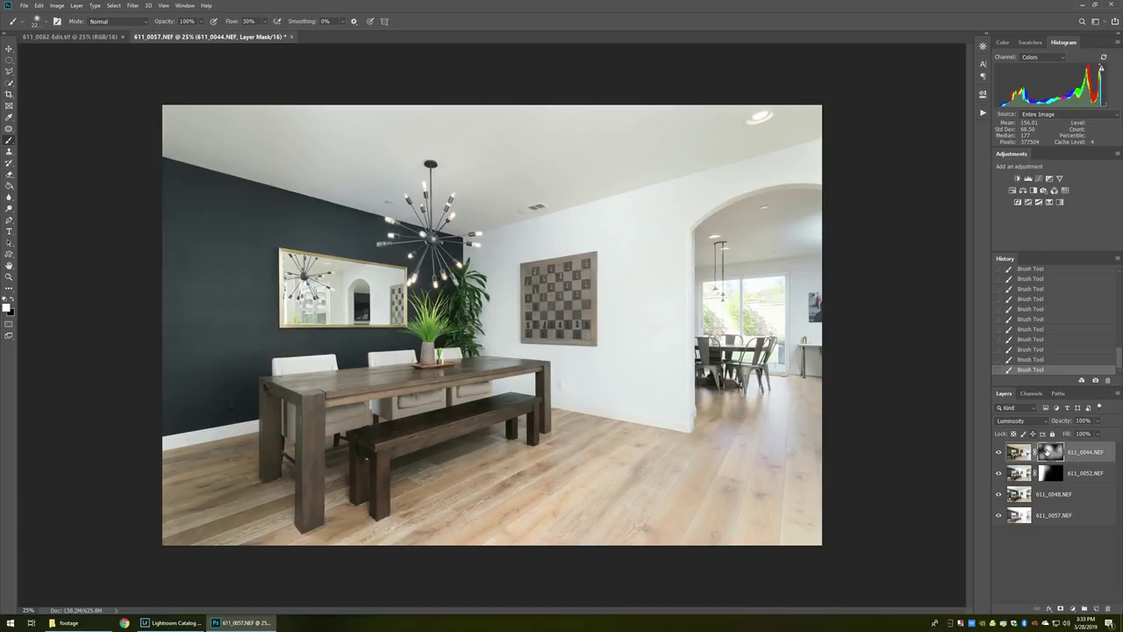
pyautogui.keyDown('shift'); pyautogui.click(1054, 452); pyautogui.keyUp('shift')
pyautogui.keyDown('shift'); pyautogui.click(1054, 451); pyautogui.keyUp('shift')
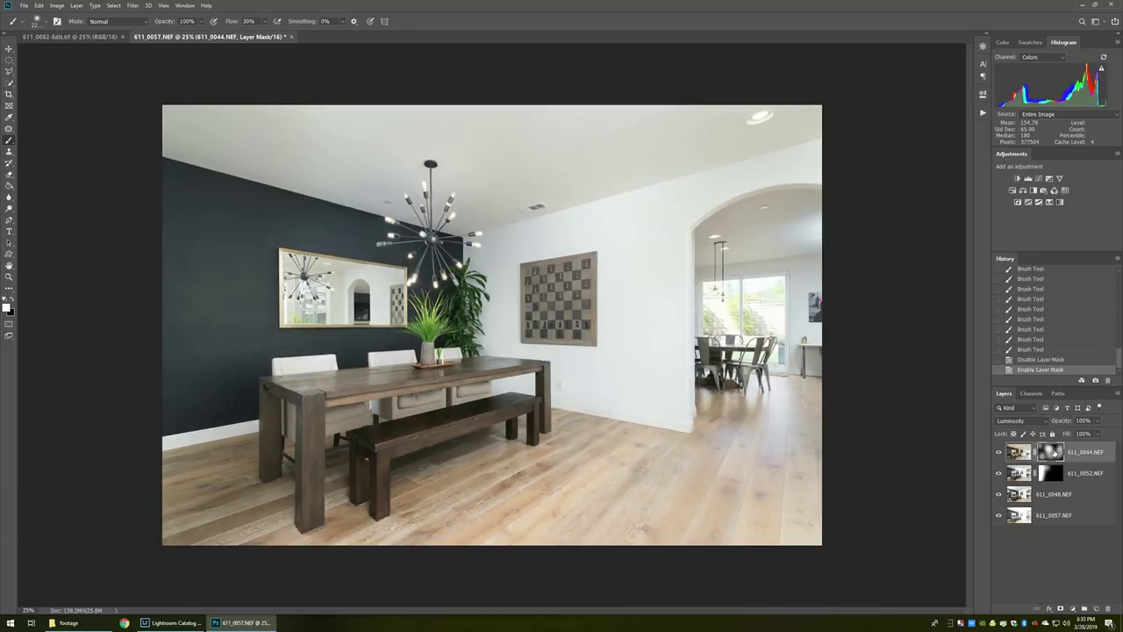
# Extend the 611_0044 mask across the arch.
pyautogui.click(1039, 520)
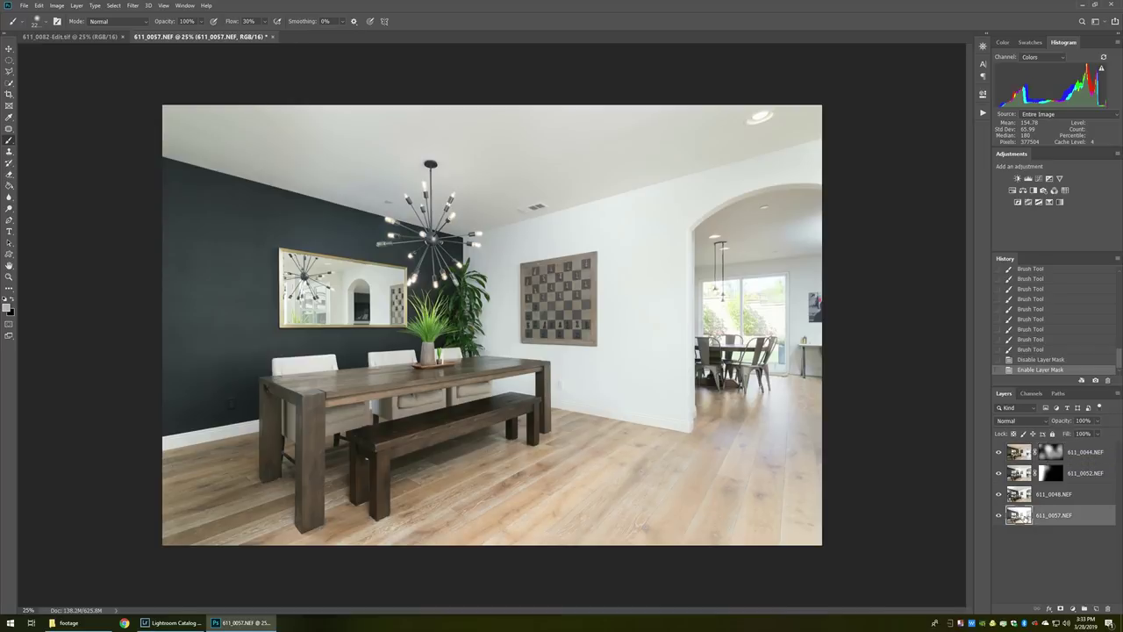
pyautogui.click(1053, 452)
pyautogui.click(802, 251)
pyautogui.click(812, 235)
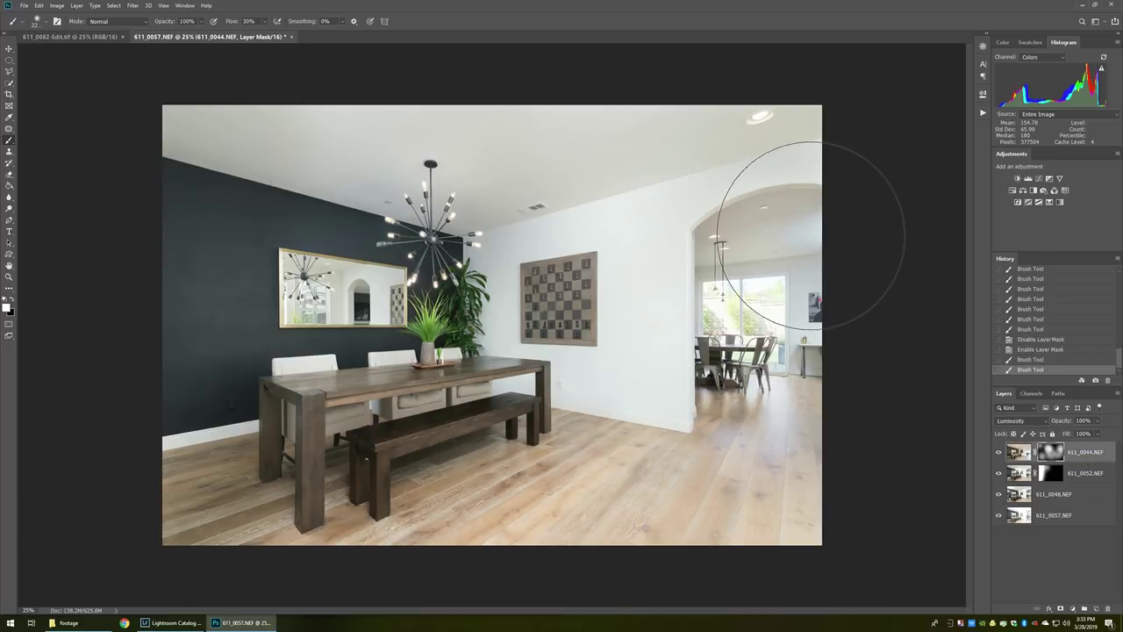
pyautogui.moveTo(811, 235)
pyautogui.mouseDown()
pyautogui.moveTo(714, 232)
pyautogui.moveTo(817, 222)
pyautogui.moveTo(752, 235)
pyautogui.mouseUp()
# Move 611_0057 to the top of the stack in Darken mode with a Hide All mask.
pyautogui.click(1058, 518)
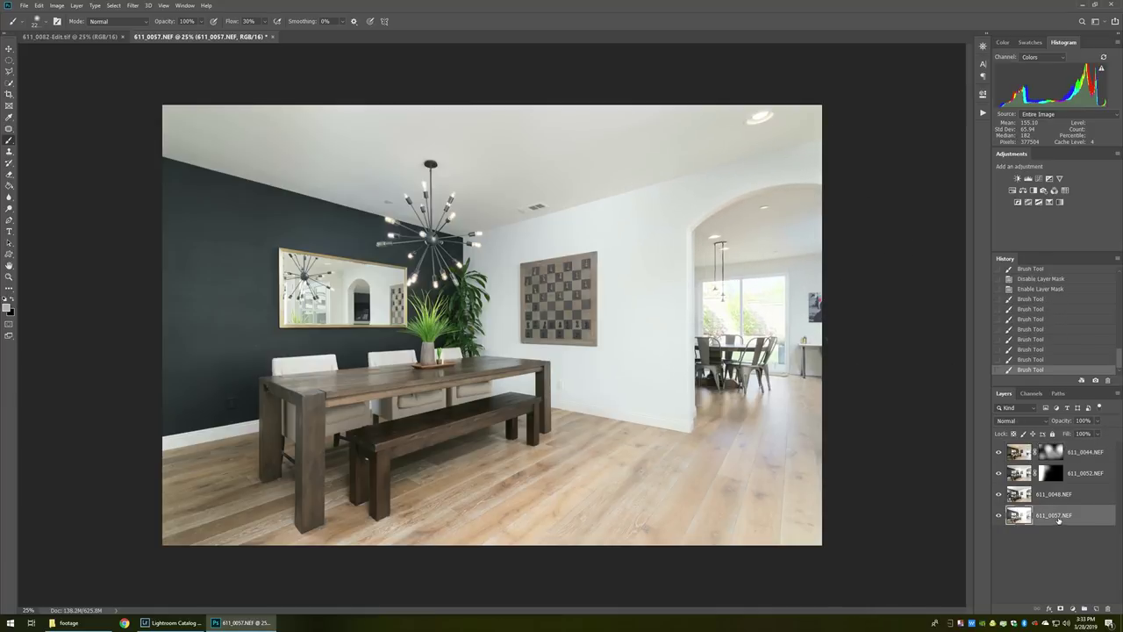
pyautogui.moveTo(1058, 519); pyautogui.dragTo(1043, 453)
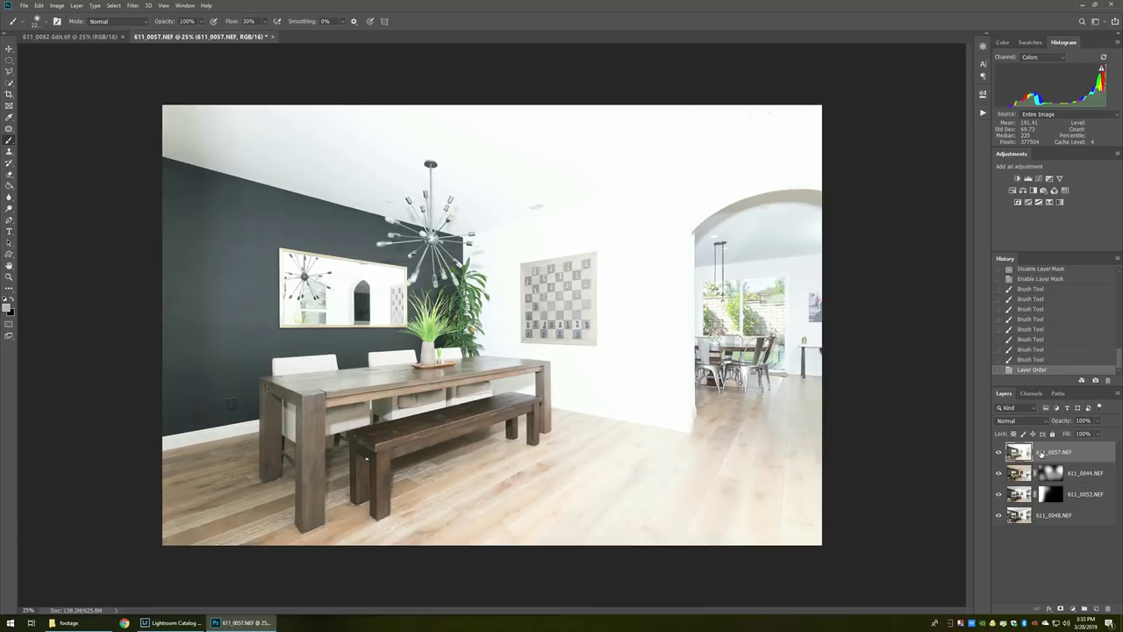
pyautogui.click(1023, 421)
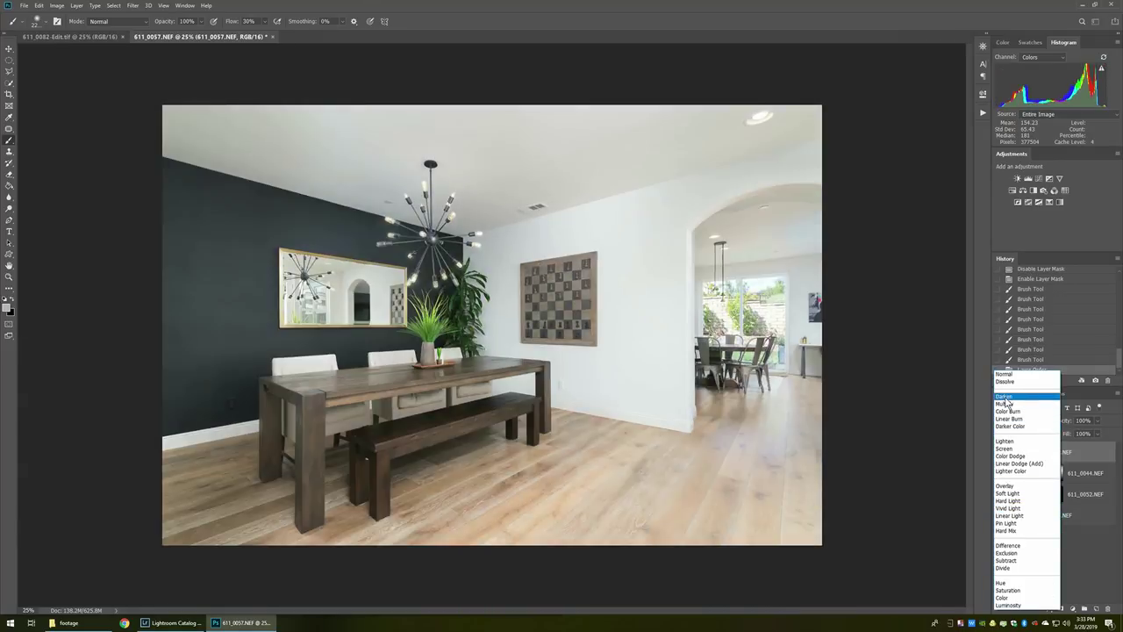
pyautogui.click(1004, 397)
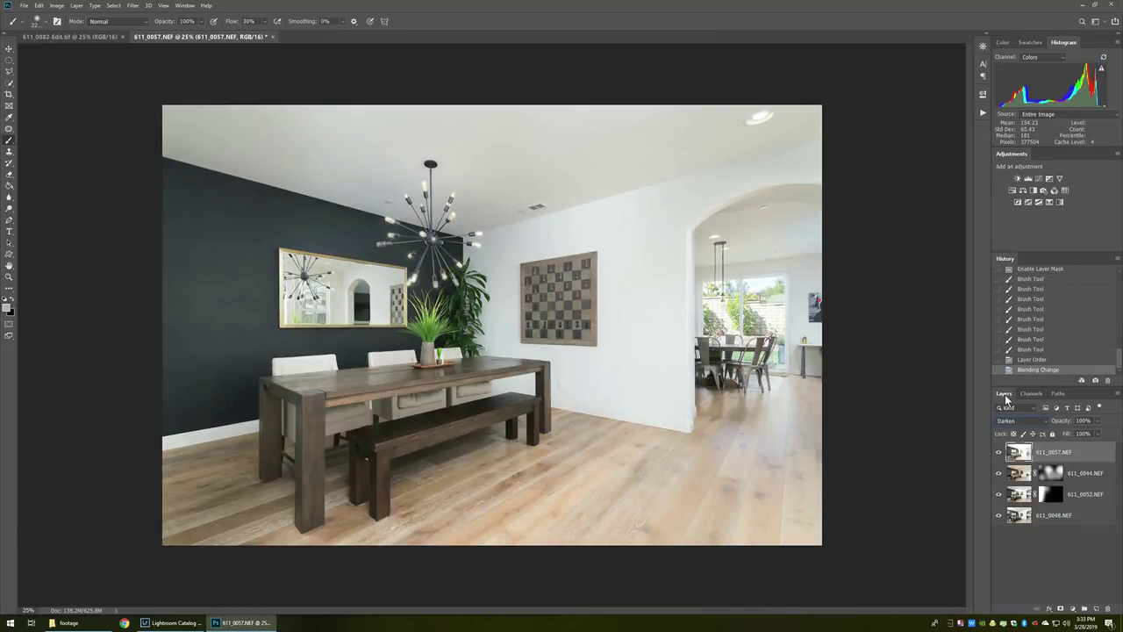
pyautogui.hotkey('alt', 'l')
pyautogui.press('m')
pyautogui.press('h')
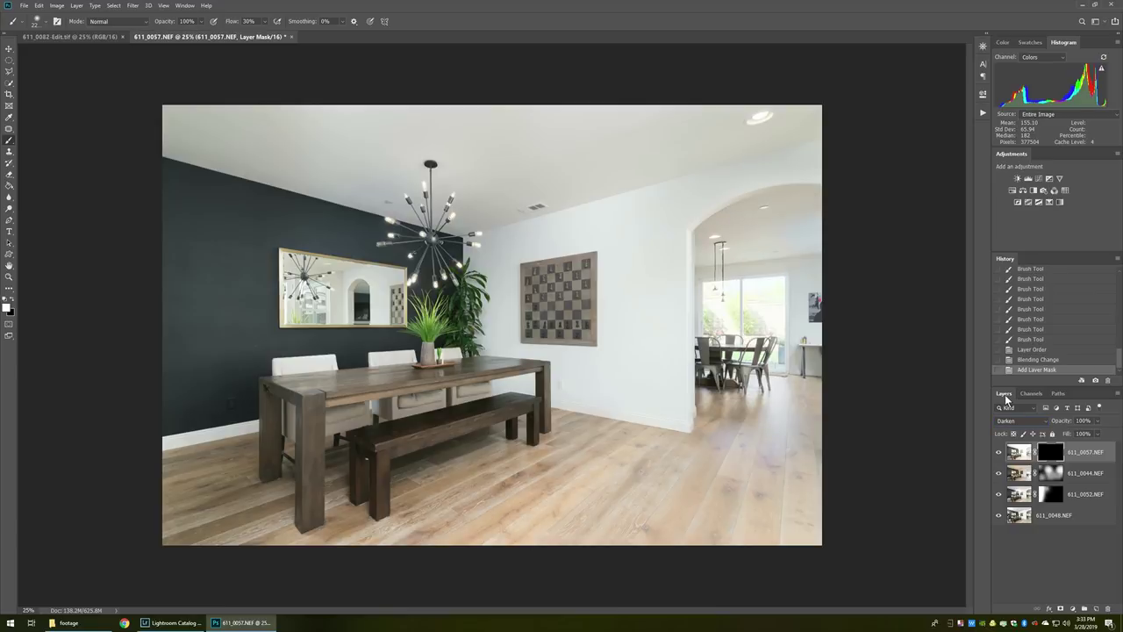
# Polygonal-lasso the window beyond the arch and clear it from the mask to reveal it.
pyautogui.press('l')
pyautogui.click(700, 279)
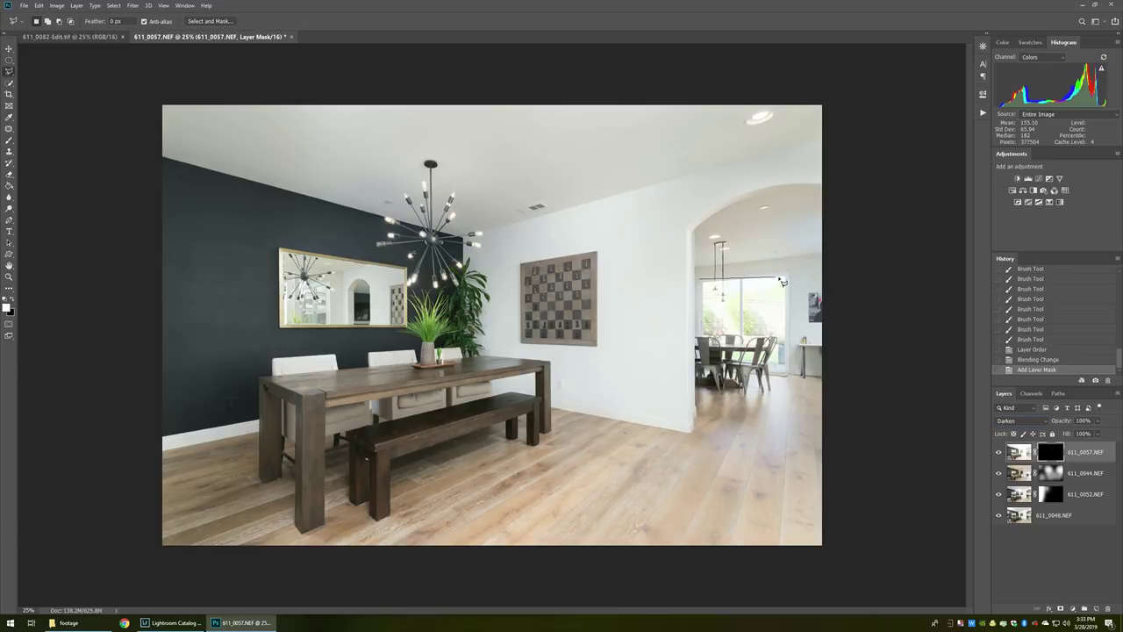
pyautogui.click(788, 279)
pyautogui.click(787, 375)
pyautogui.click(700, 374)
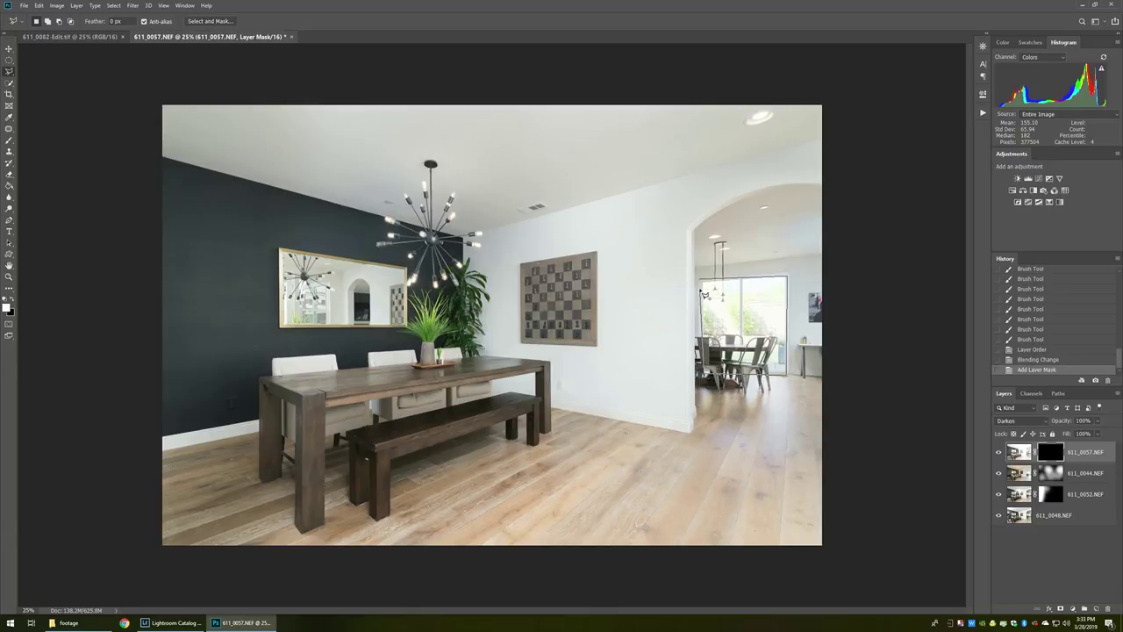
pyautogui.click(701, 288)
pyautogui.press('Delete')
pyautogui.hotkey('ctrl', 'd')
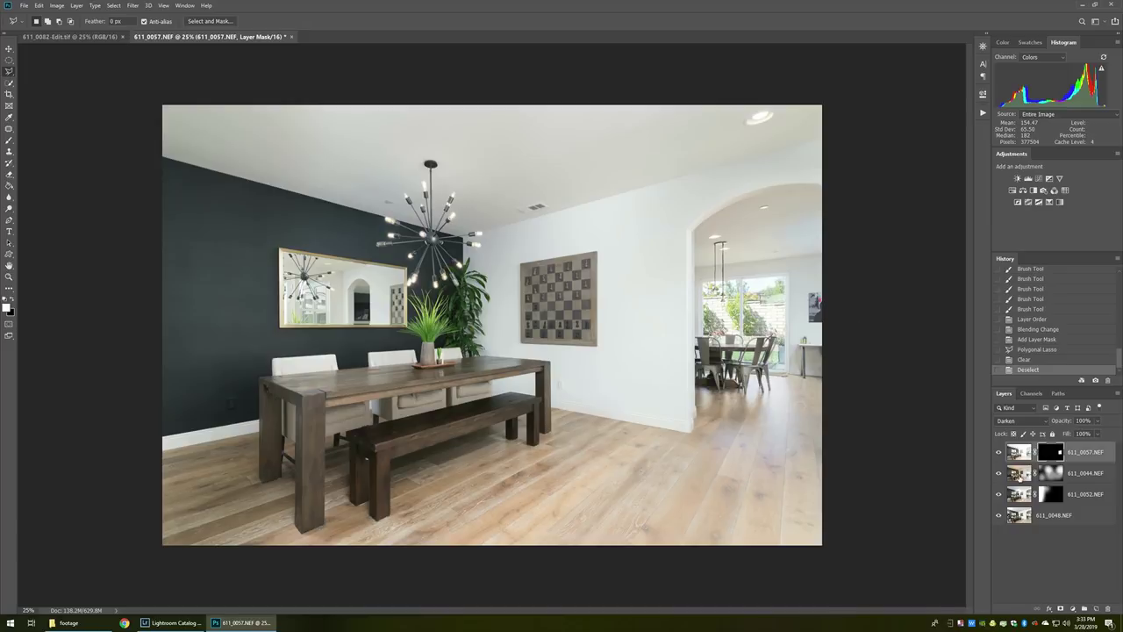
pyautogui.click(1019, 475)
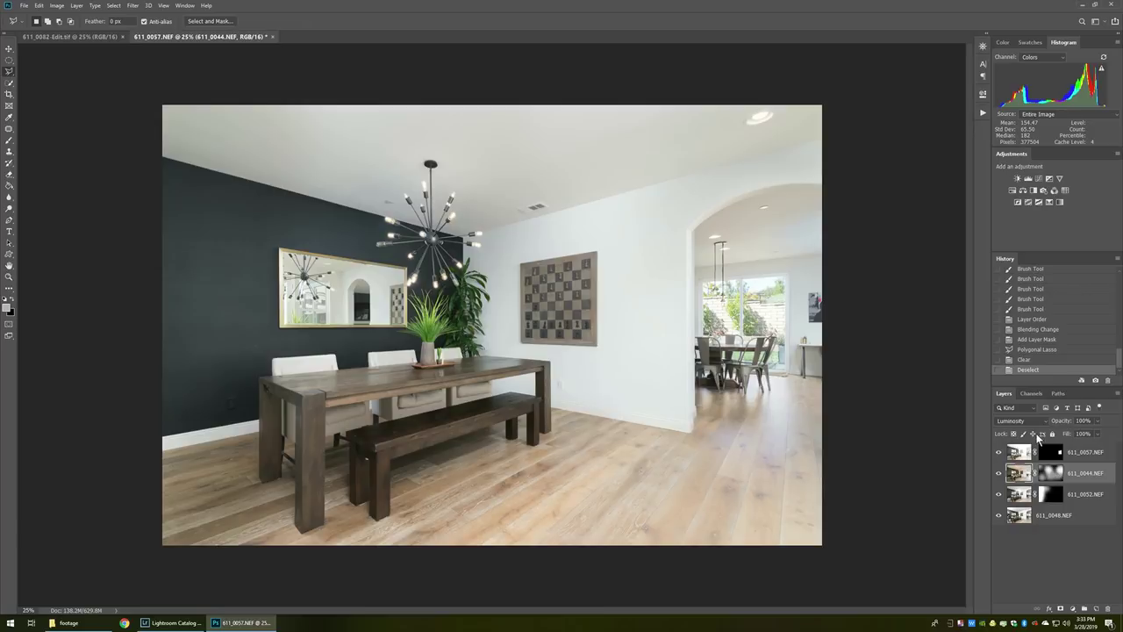
pyautogui.click(1024, 417)
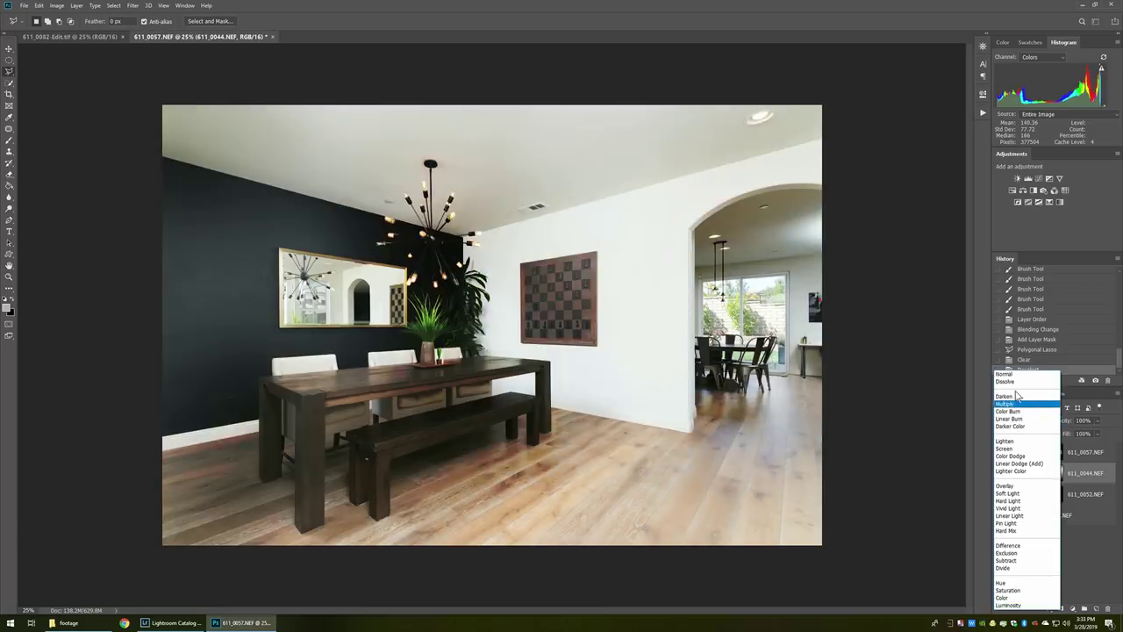
pyautogui.click(1009, 379)
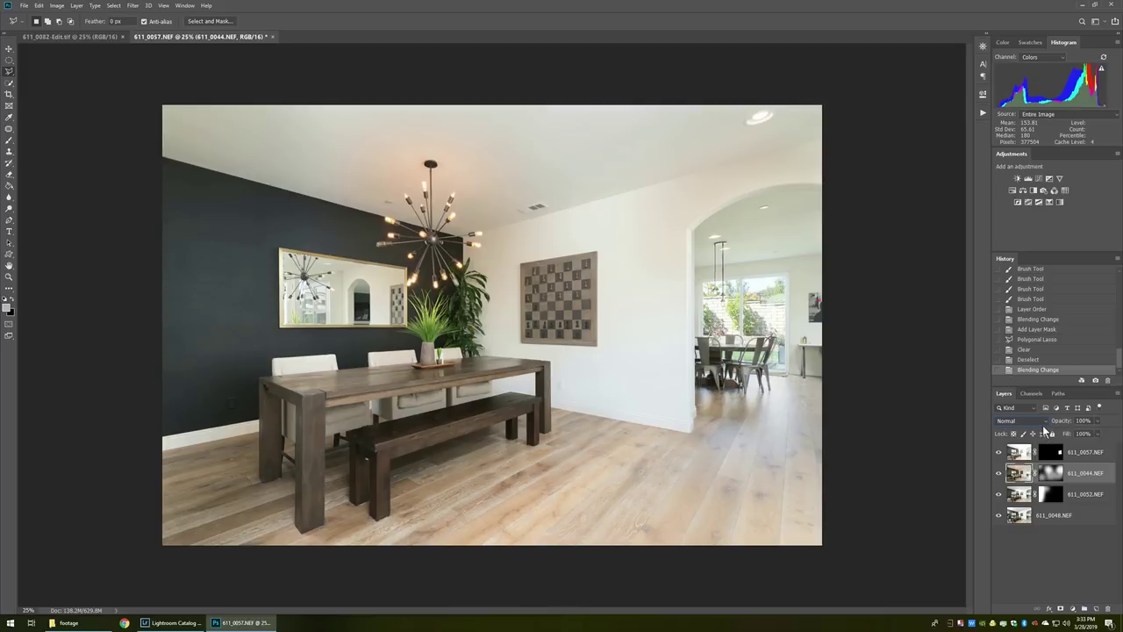
pyautogui.click(1032, 361)
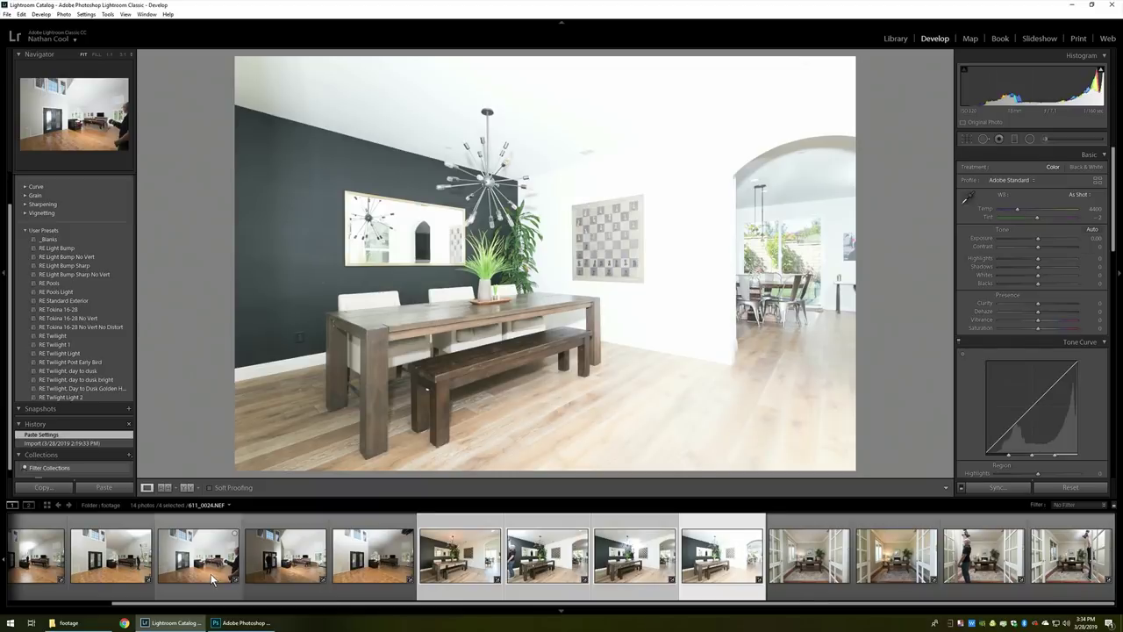
# Paste the first living-room shot's develop settings onto the second and third shots, including 611_0018.
pyautogui.scroll(1, 210, 574)
pyautogui.scroll(2, 210, 573)
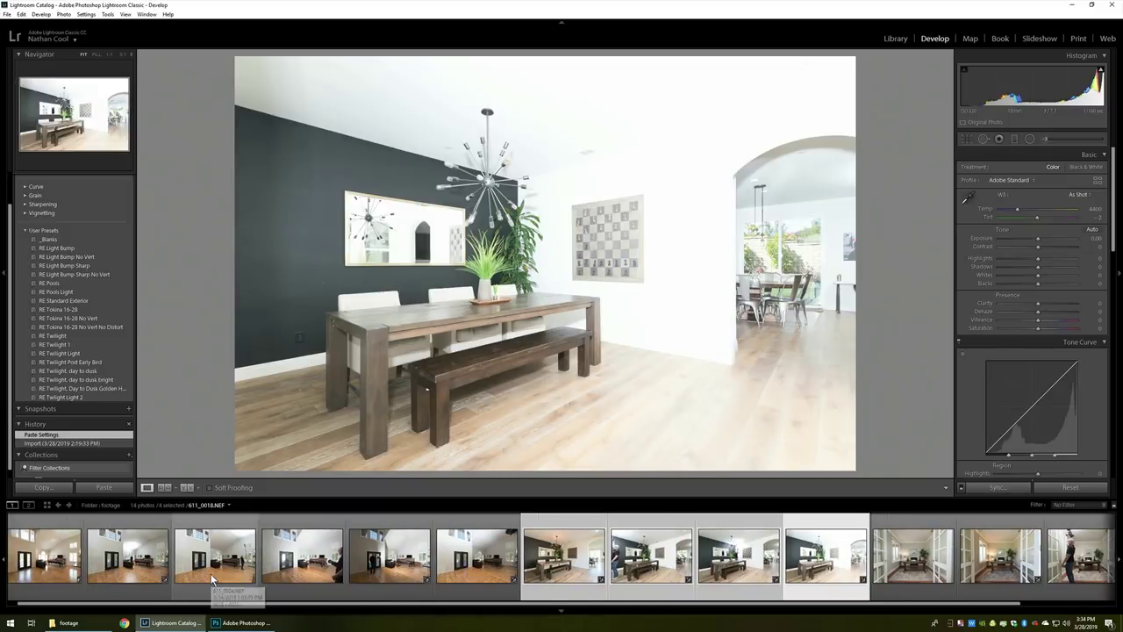
pyautogui.click(73, 580)
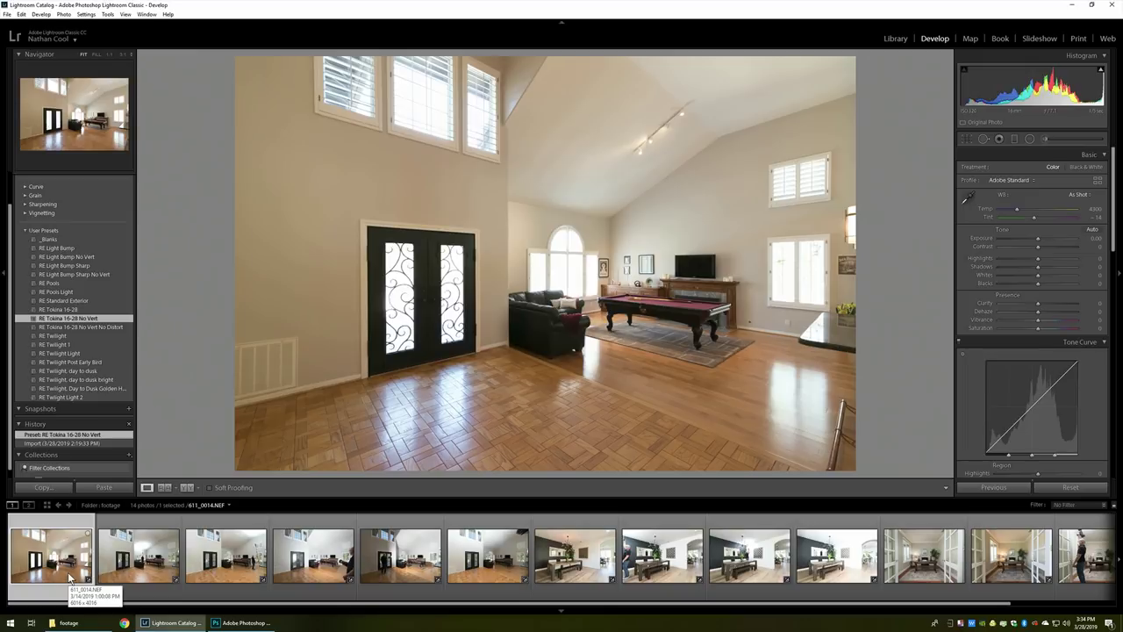
pyautogui.click(144, 572)
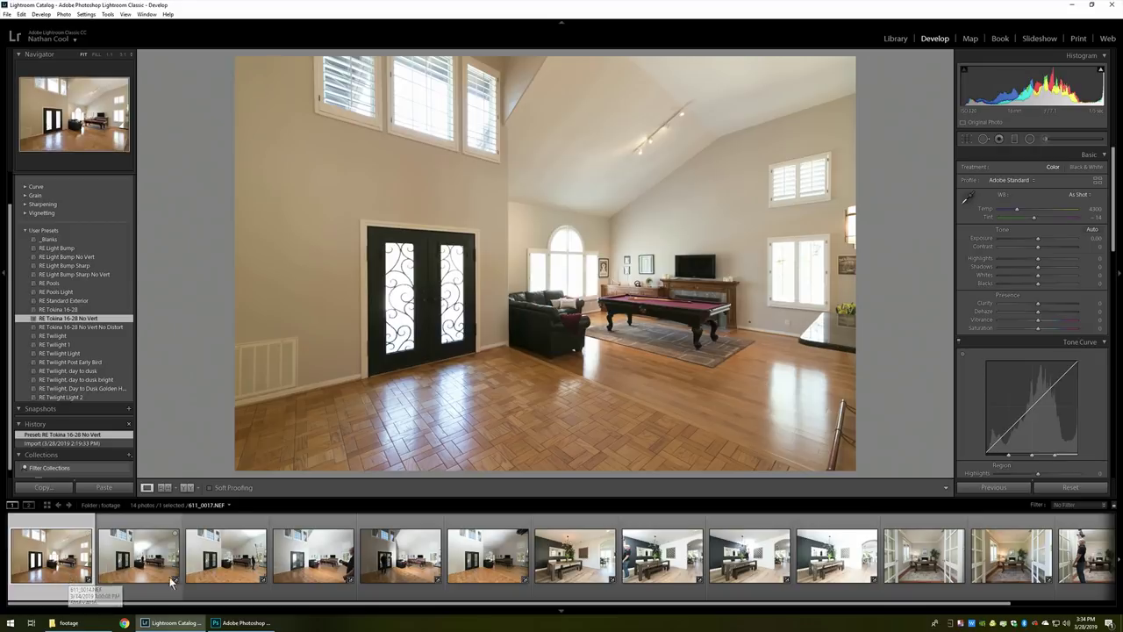
pyautogui.hotkey('ctrl', 'shift', 'v')
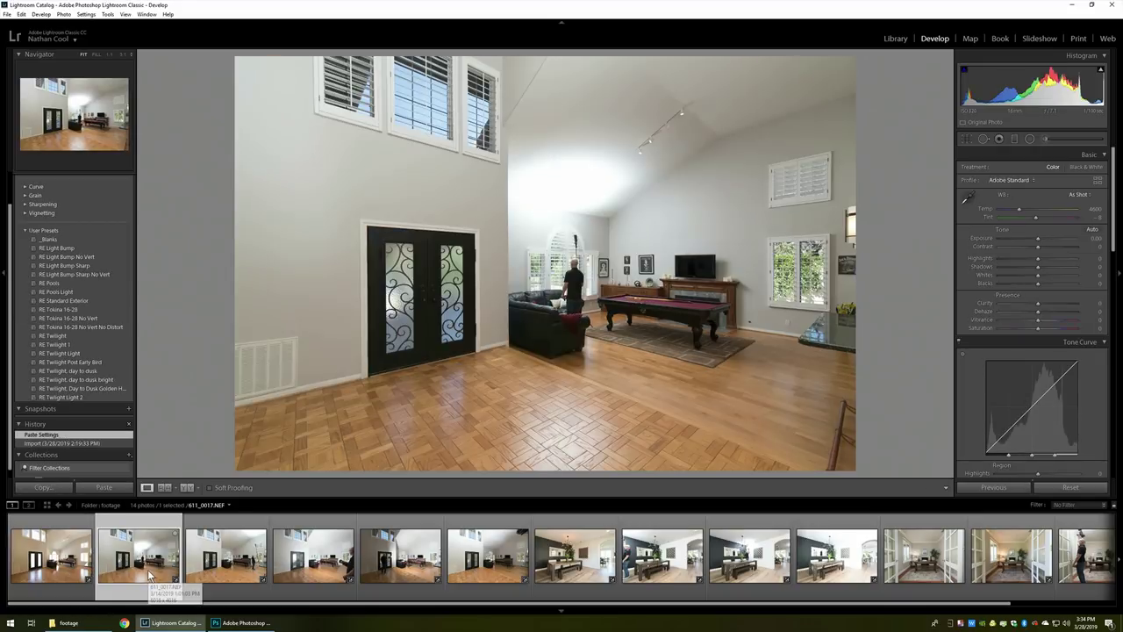
pyautogui.click(212, 570)
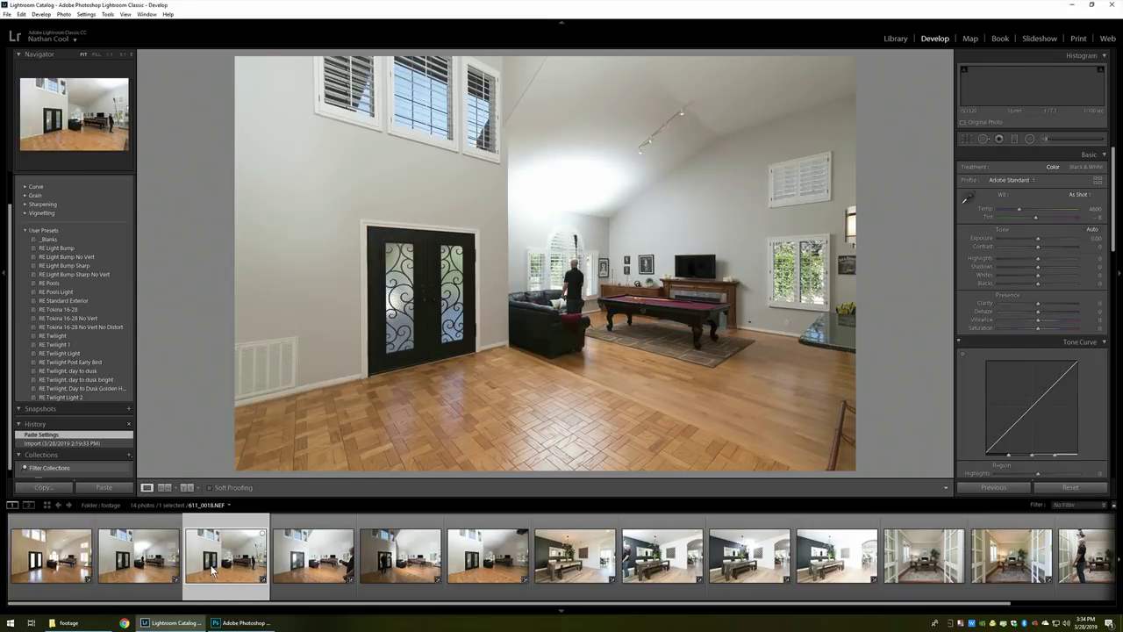
pyautogui.hotkey('ctrl', 'shift', 'v')
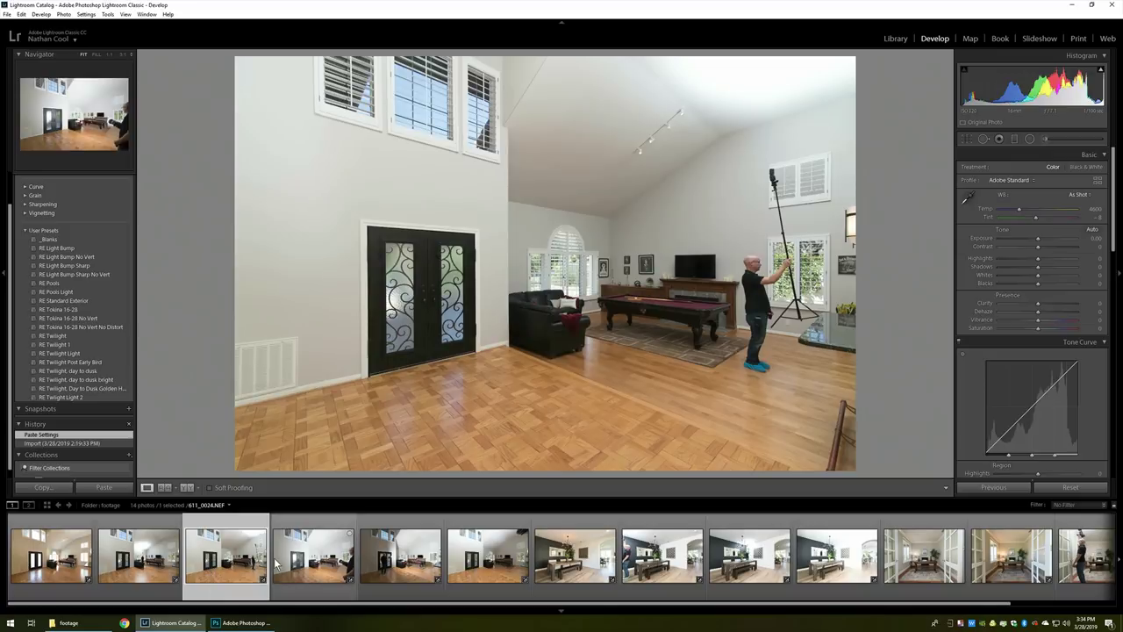
# Select all six living-room shots, 611_0014 through 611_0026, and open them as Photoshop layers.
pyautogui.click(341, 564)
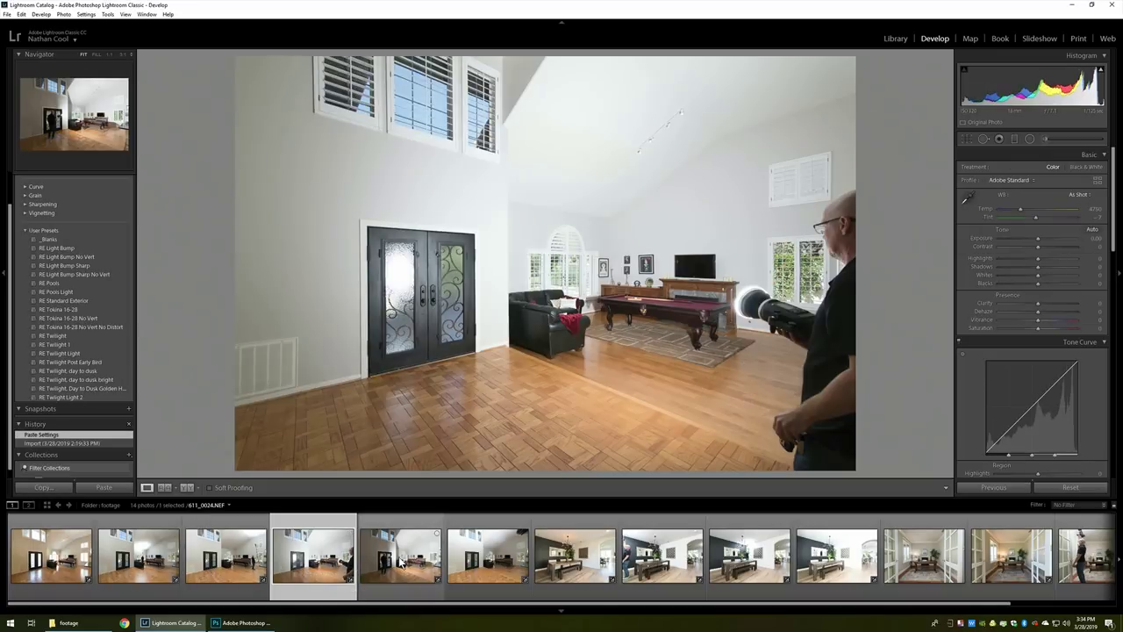
pyautogui.click(406, 568)
pyautogui.click(487, 561)
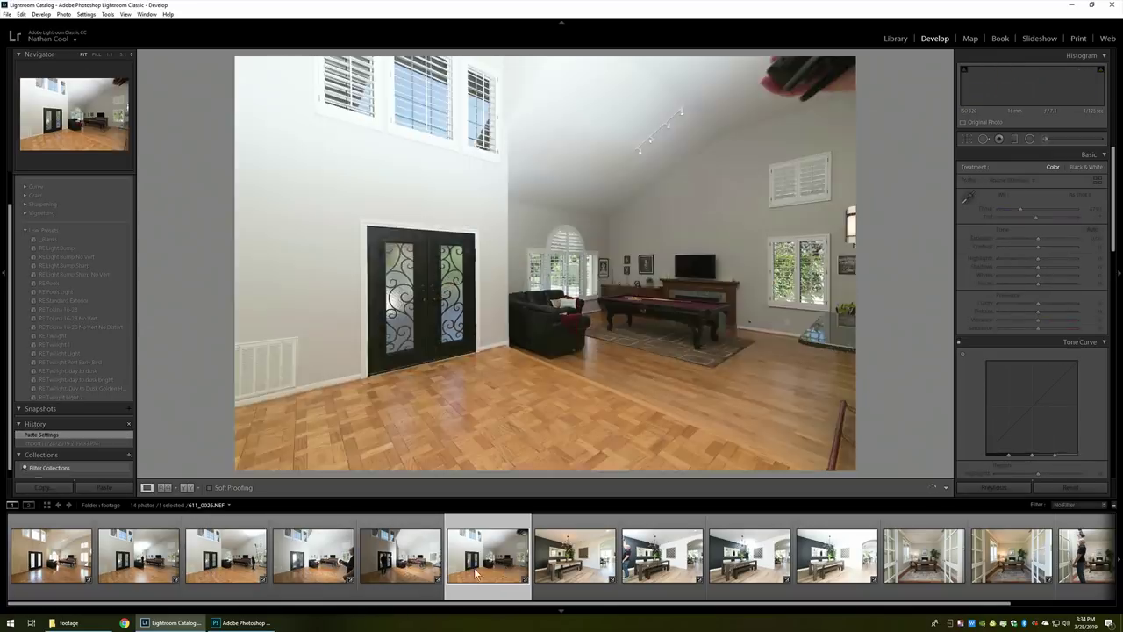
pyautogui.click(82, 569)
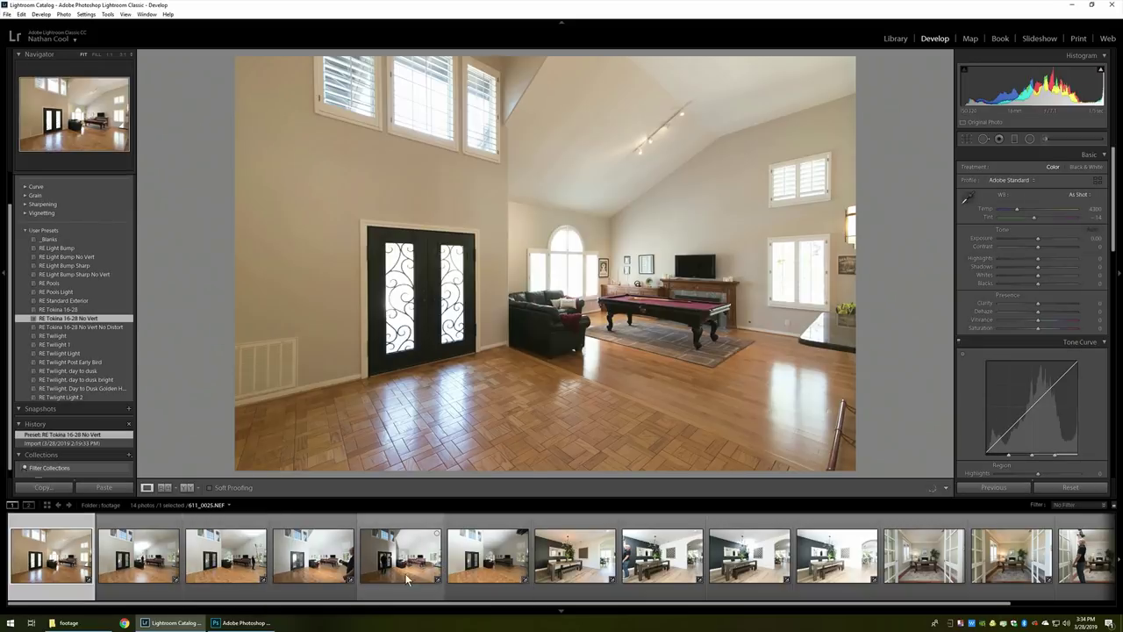
pyautogui.keyDown('shift'); pyautogui.click(476, 571); pyautogui.keyUp('shift')
pyautogui.hotkey('alt', 'p')
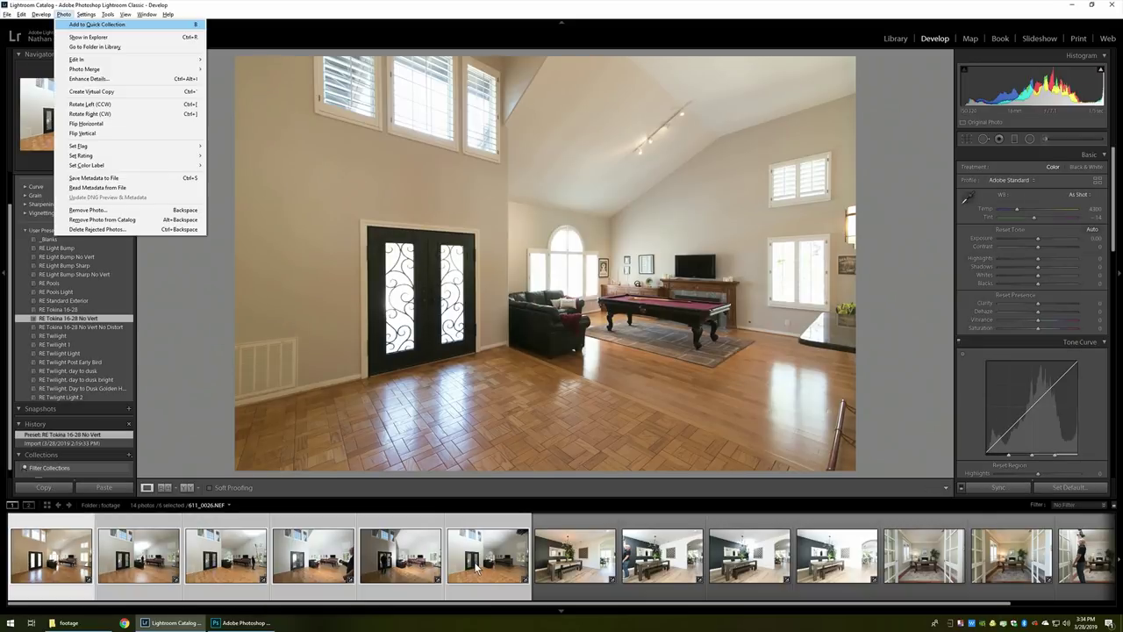
pyautogui.press('e')
pyautogui.press('Up')
pyautogui.press('Return')
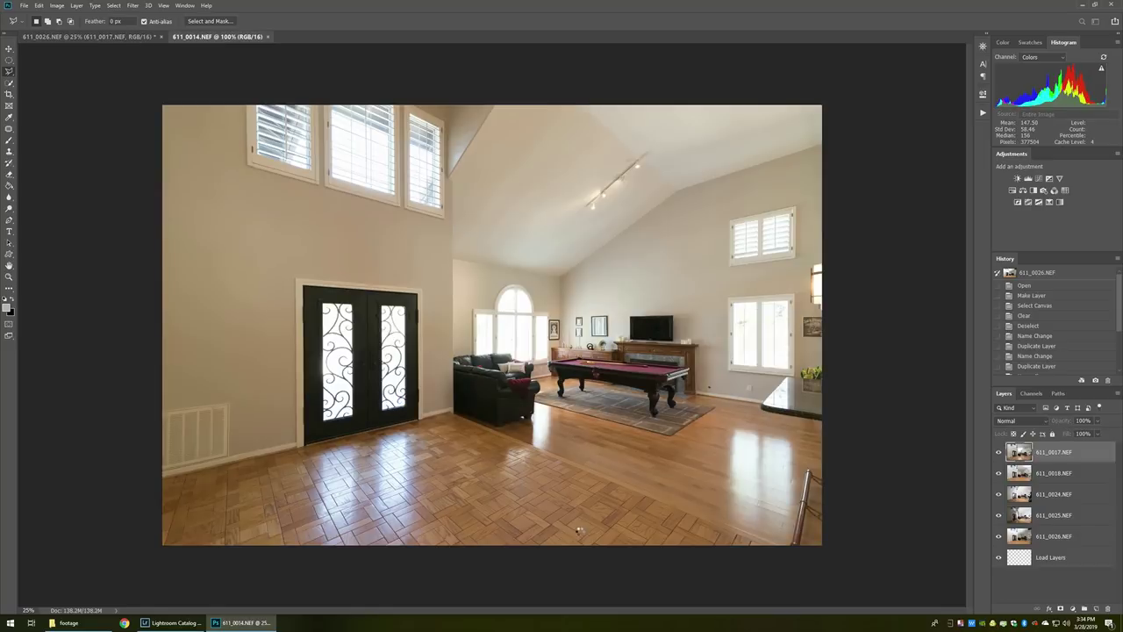
pyautogui.click(1027, 421)
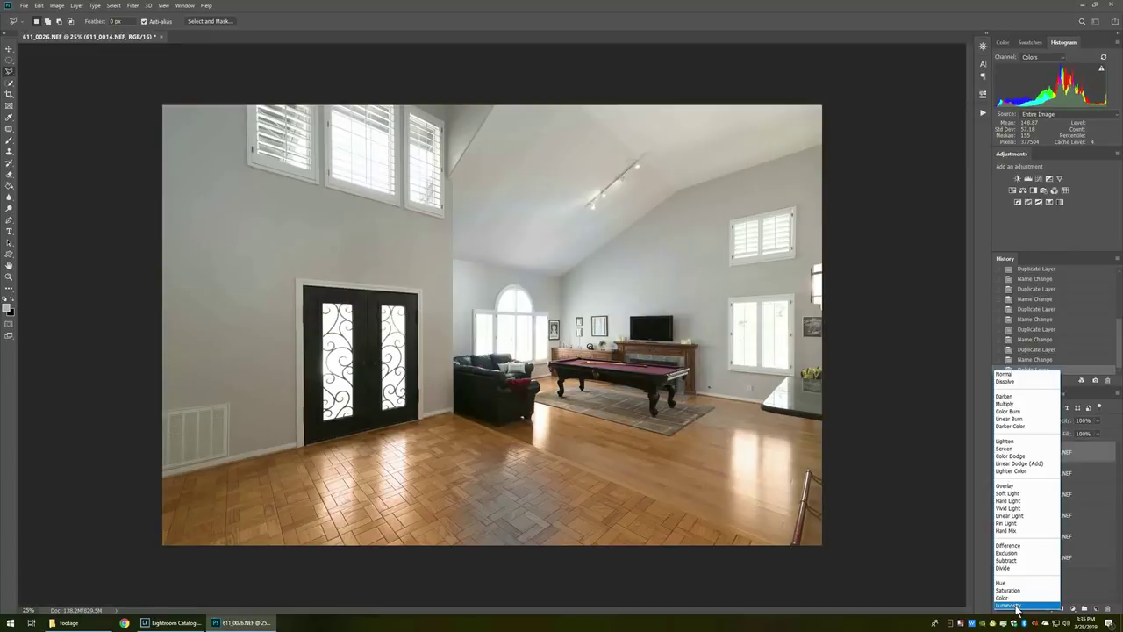
# Set top layer 611_0014 to Luminosity, comparing before and after in History.
pyautogui.click(1018, 606)
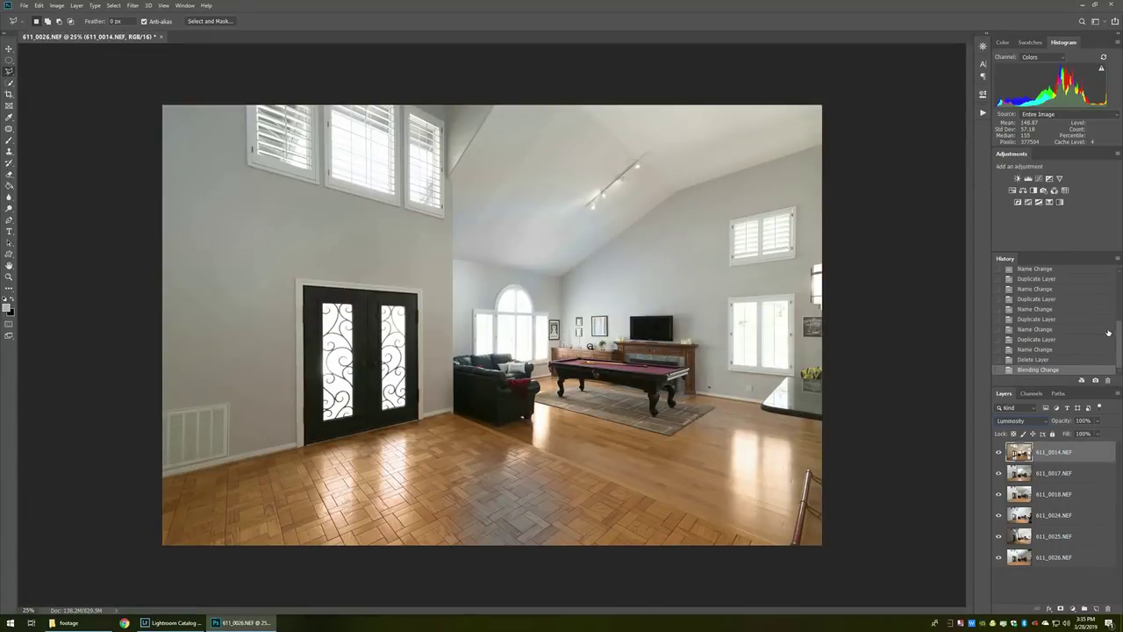
pyautogui.click(1033, 360)
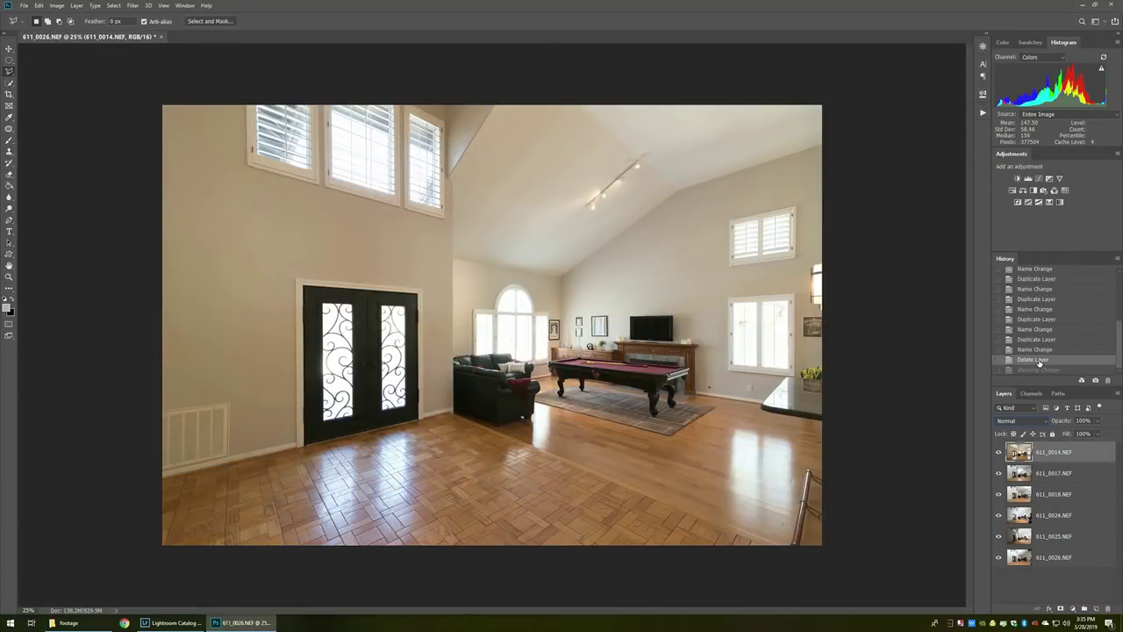
pyautogui.click(1038, 369)
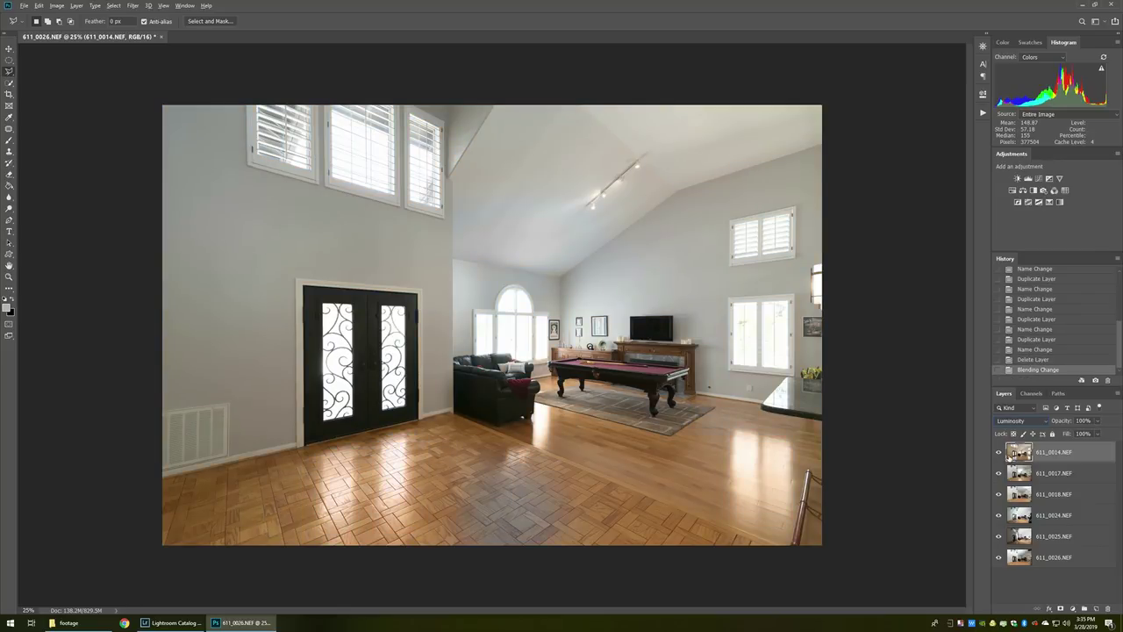
# Add Hide All masks to 611_0014 and 611_0017.NEF.
pyautogui.click(77, 5)
pyautogui.moveTo(105, 140)
pyautogui.click(188, 150)
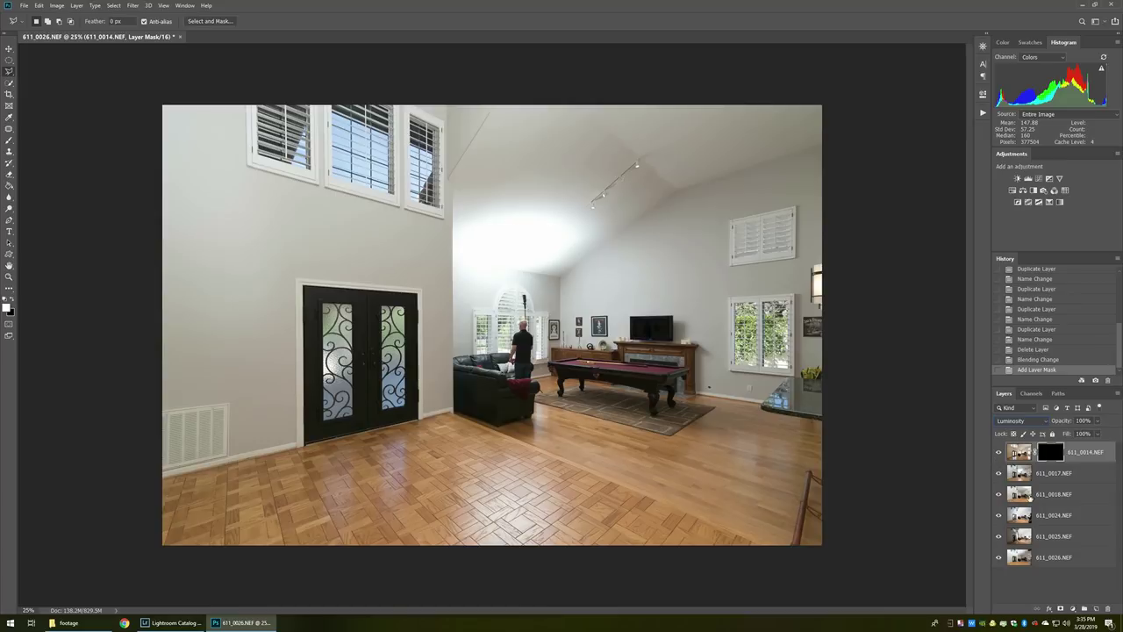
pyautogui.click(1043, 475)
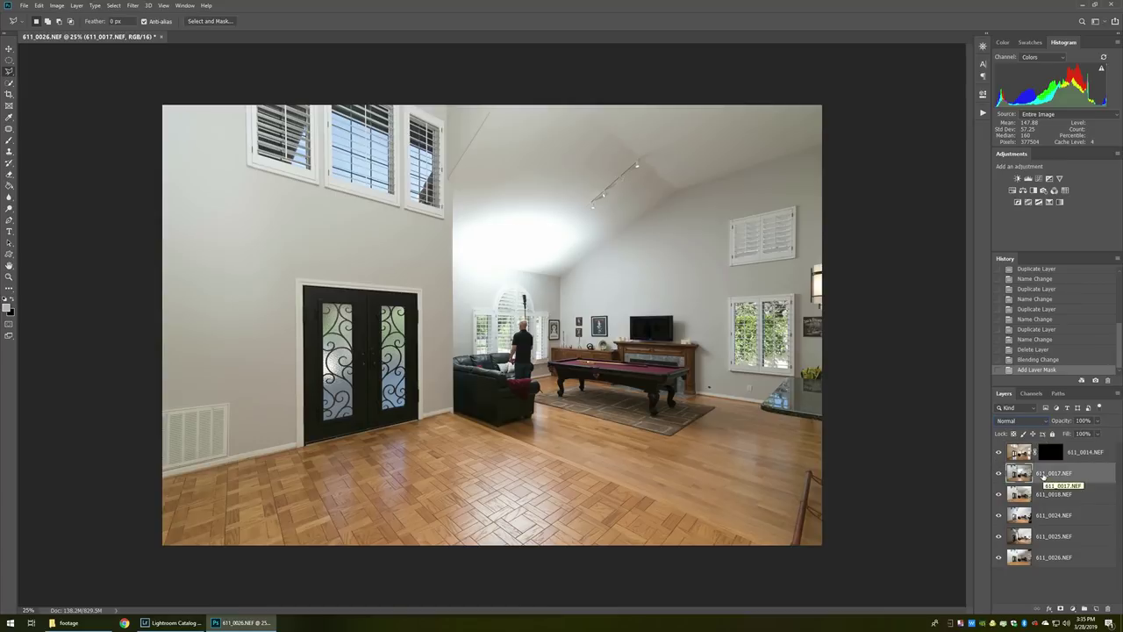
pyautogui.hotkey('alt', 'l')
pyautogui.press('m')
pyautogui.press('h')
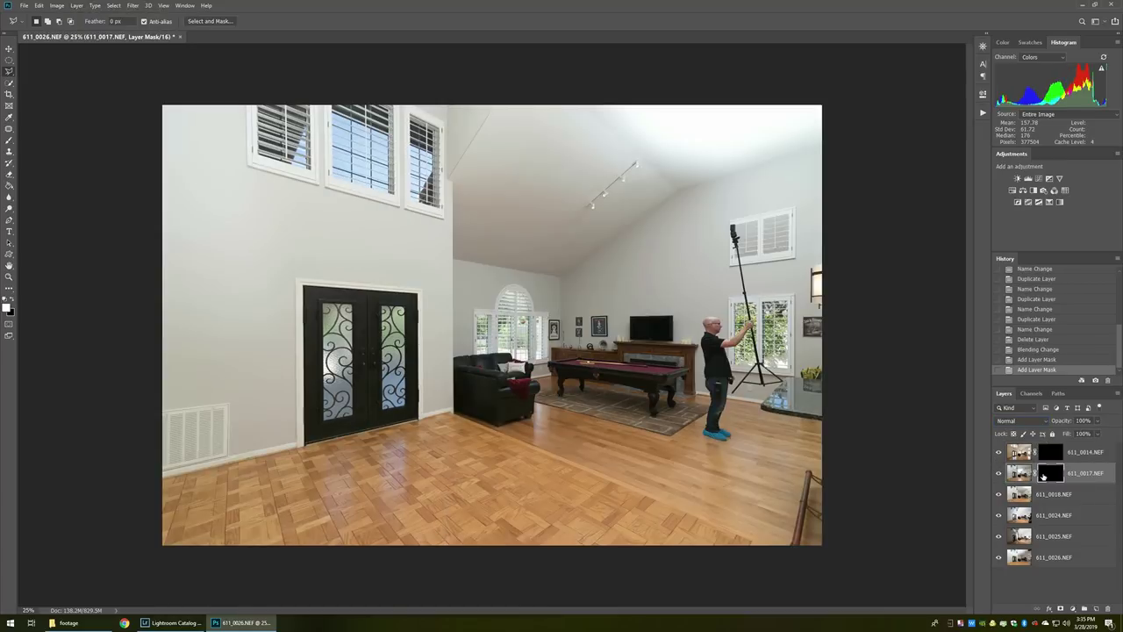
pyautogui.press('b')
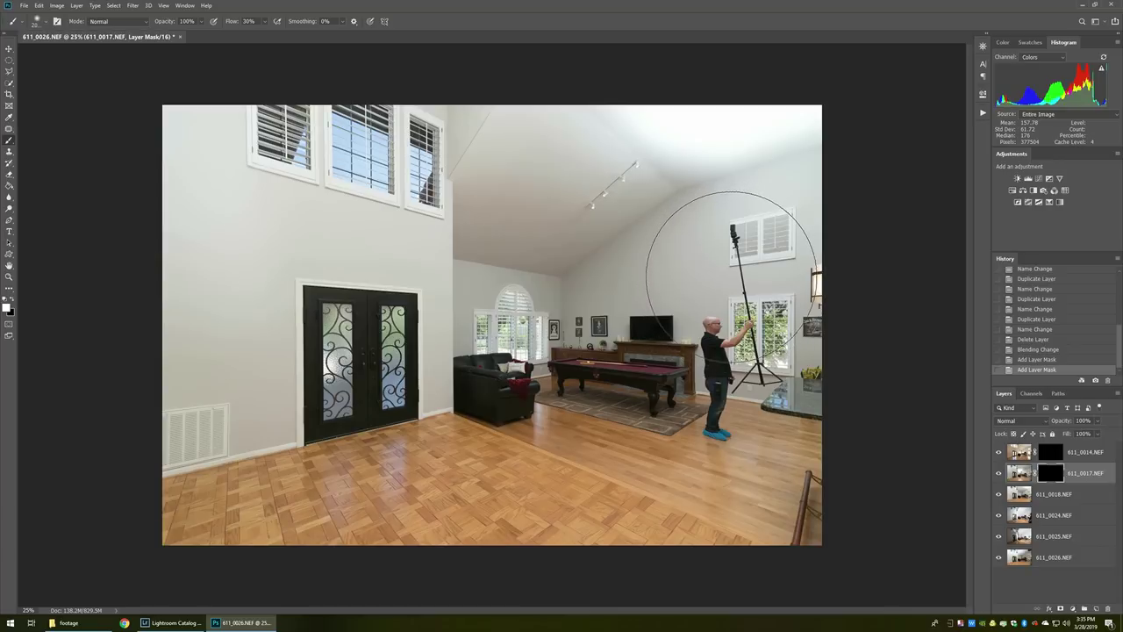
# Paint the 611_0017 mask over the photographer and light stand, then ceiling and right window at 30% flow.
pyautogui.moveTo(731, 277); pyautogui.dragTo(715, 449)
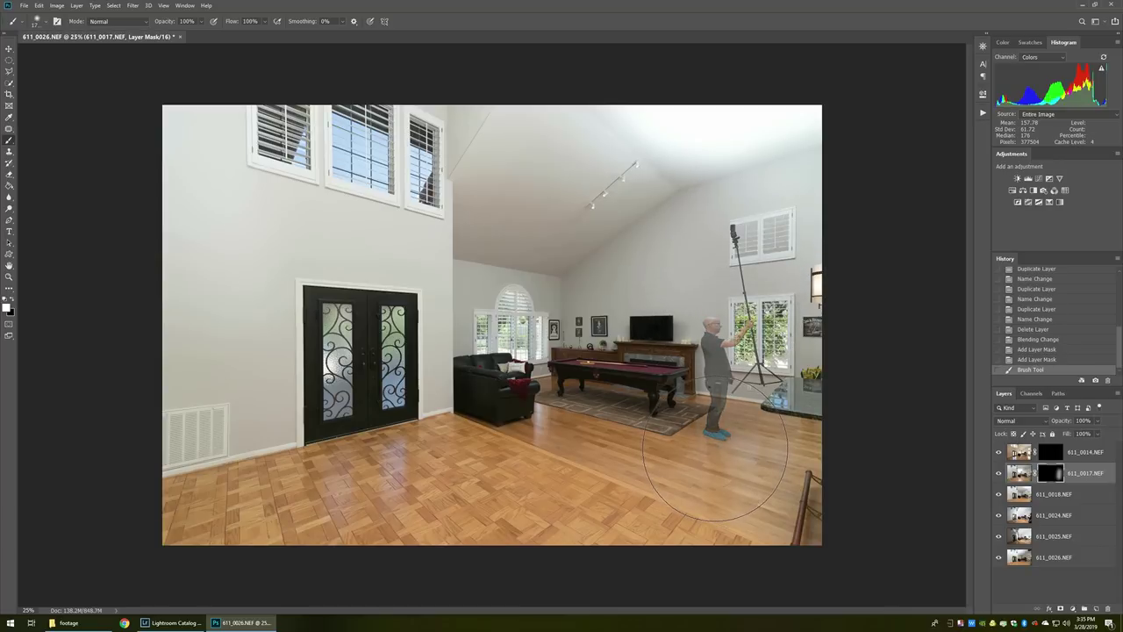
pyautogui.moveTo(732, 458)
pyautogui.mouseDown()
pyautogui.moveTo(757, 235)
pyautogui.moveTo(755, 268)
pyautogui.mouseUp()
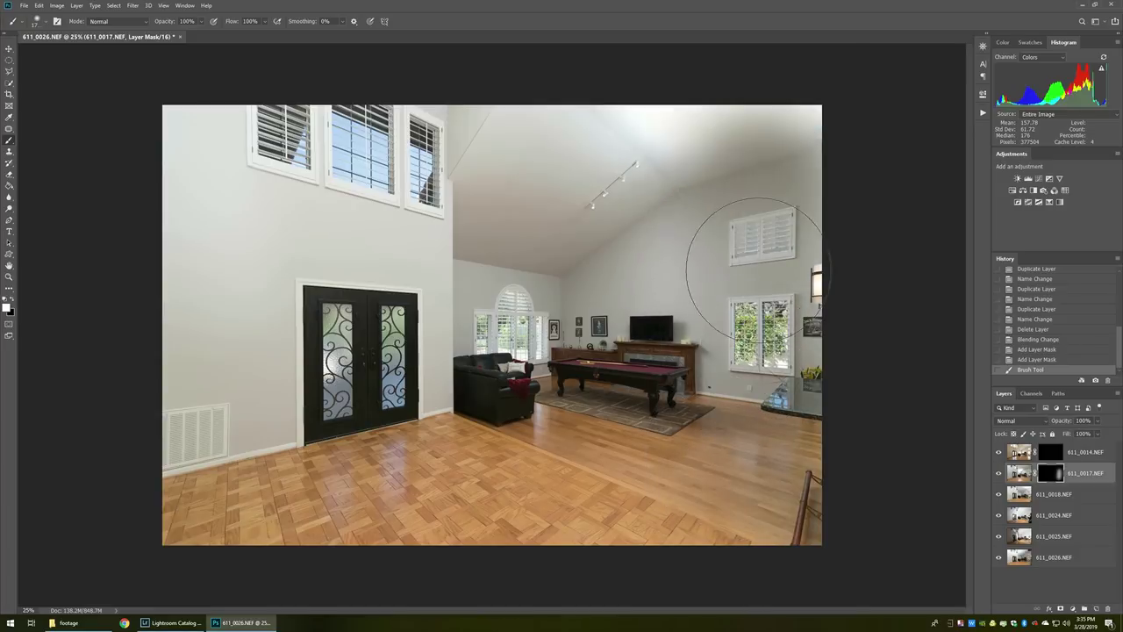
pyautogui.hotkey('shift', '3')
pyautogui.moveTo(764, 220); pyautogui.dragTo(752, 213)
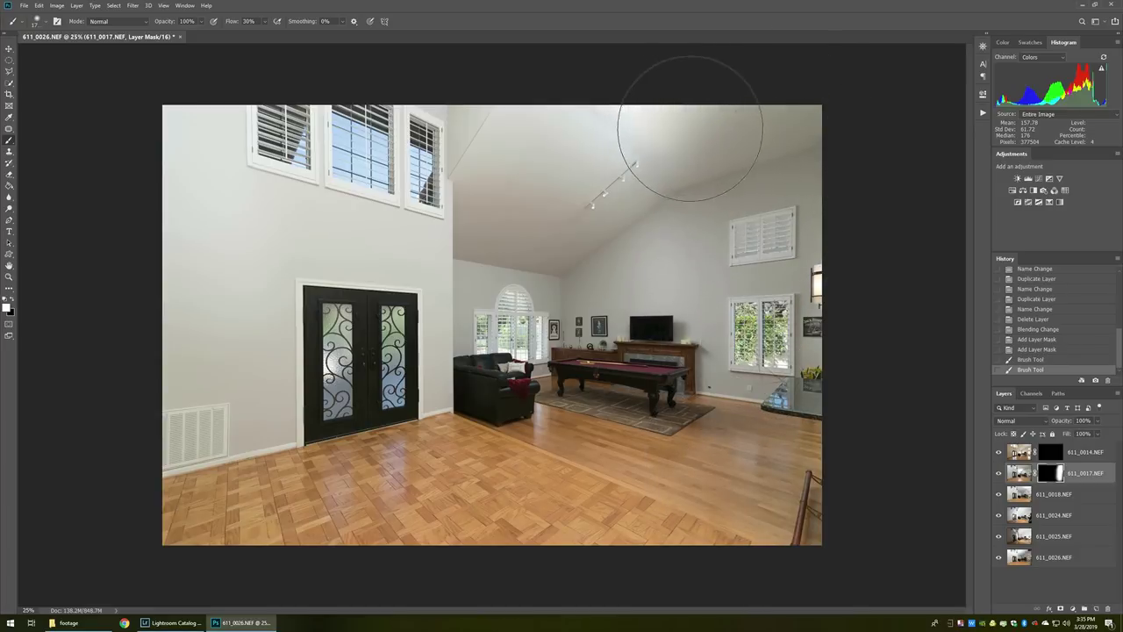
pyautogui.moveTo(690, 128); pyautogui.dragTo(657, 150)
pyautogui.moveTo(676, 264)
pyautogui.mouseDown()
pyautogui.moveTo(685, 336)
pyautogui.moveTo(719, 360)
pyautogui.moveTo(802, 329)
pyautogui.mouseUp()
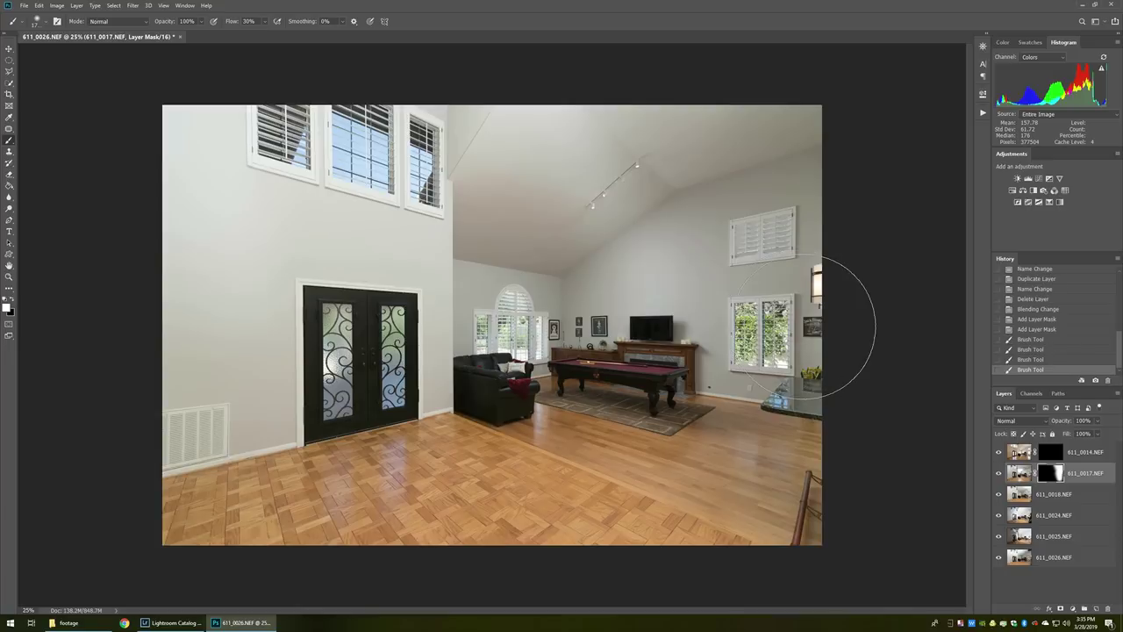
# Paint the 611_0014 mask across the ceiling, room, left wall and vent with a larger brush.
pyautogui.click(1051, 451)
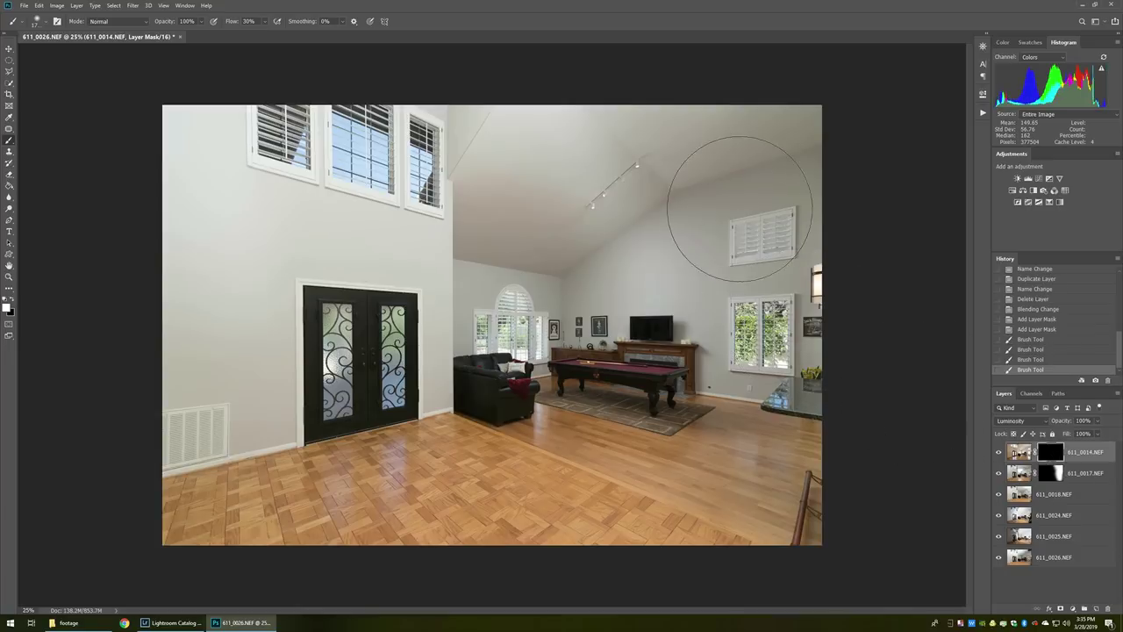
pyautogui.moveTo(750, 175)
pyautogui.mouseDown()
pyautogui.moveTo(655, 155)
pyautogui.moveTo(624, 135)
pyautogui.moveTo(508, 163)
pyautogui.mouseUp()
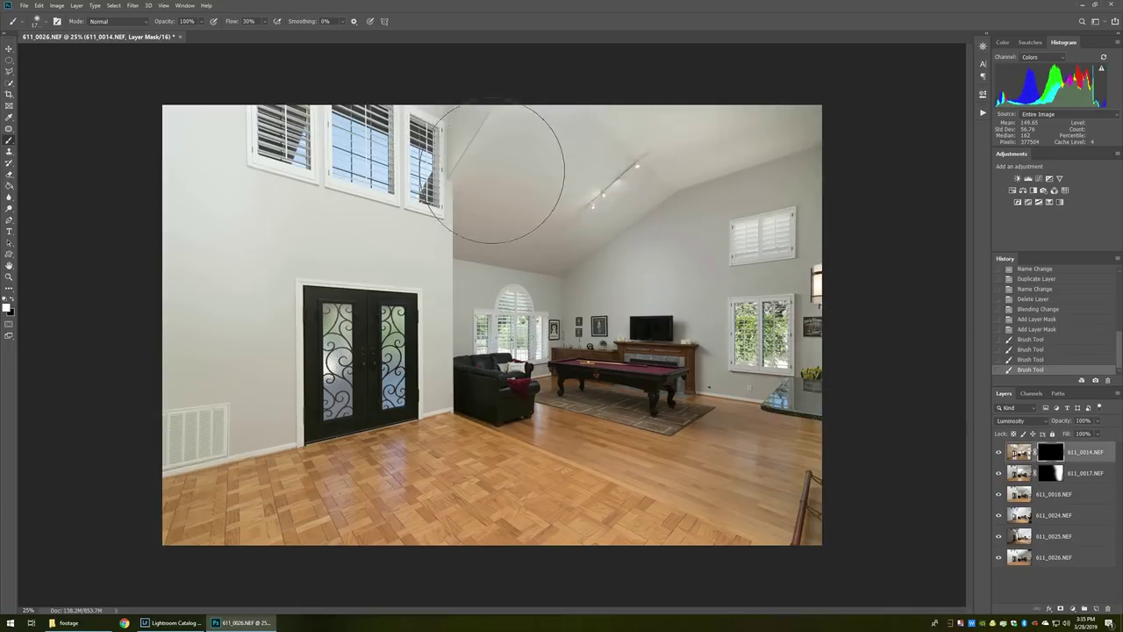
pyautogui.moveTo(522, 301)
pyautogui.mouseDown()
pyautogui.moveTo(598, 330)
pyautogui.moveTo(813, 365)
pyautogui.moveTo(805, 373)
pyautogui.moveTo(798, 168)
pyautogui.mouseUp()
pyautogui.moveTo(376, 188)
pyautogui.mouseDown()
pyautogui.moveTo(326, 196)
pyautogui.moveTo(305, 251)
pyautogui.moveTo(232, 235)
pyautogui.moveTo(196, 110)
pyautogui.moveTo(187, 170)
pyautogui.moveTo(218, 293)
pyautogui.mouseUp()
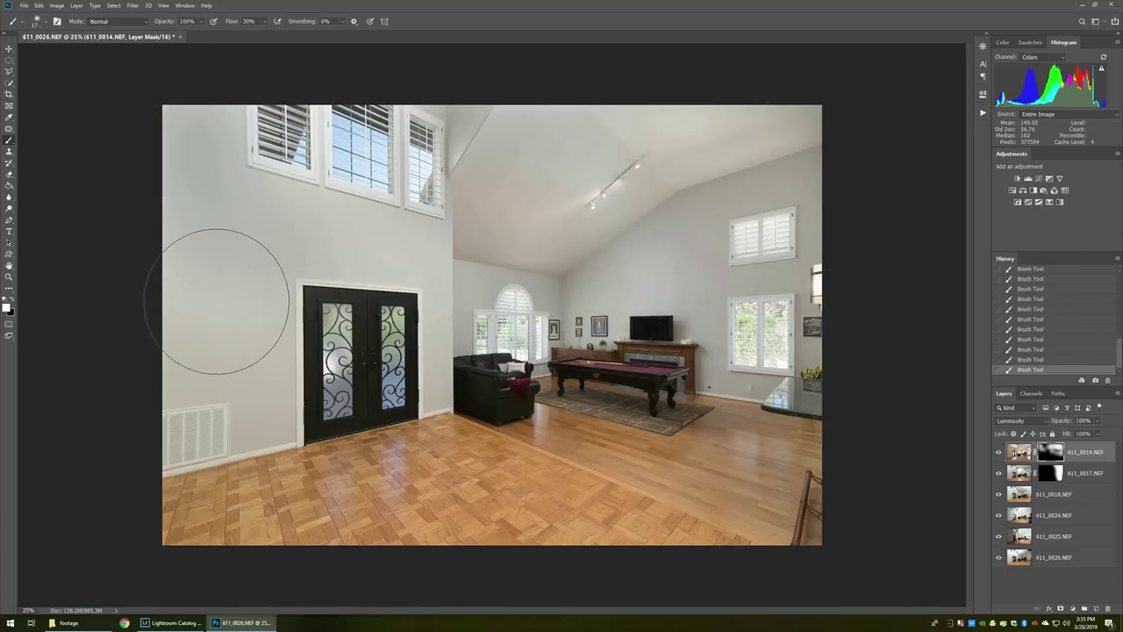
pyautogui.press(']')
pyautogui.press(']')
pyautogui.moveTo(214, 381)
pyautogui.mouseDown()
pyautogui.moveTo(208, 389)
pyautogui.moveTo(201, 376)
pyautogui.moveTo(389, 248)
pyautogui.moveTo(261, 221)
pyautogui.mouseUp()
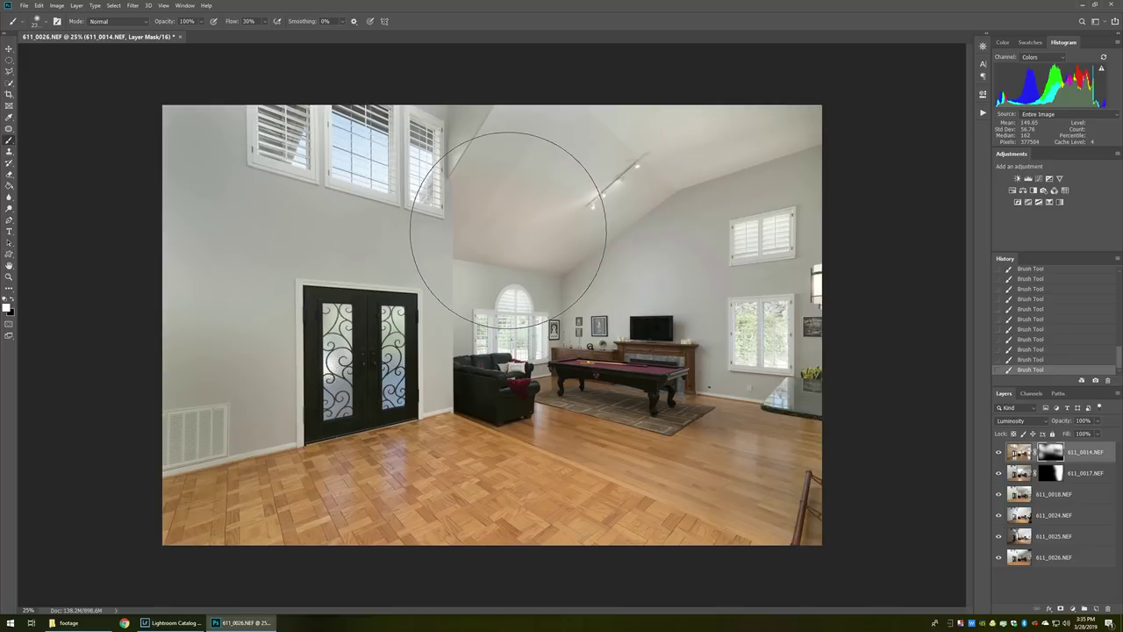
pyautogui.hotkey('alt', 'Tab')
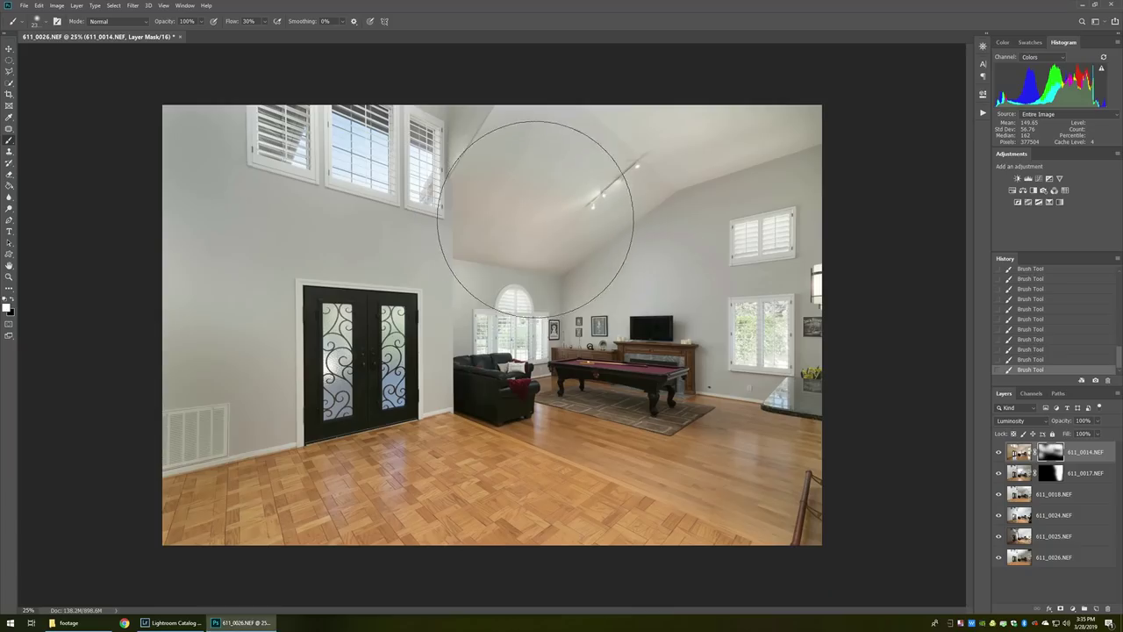
pyautogui.press('z')
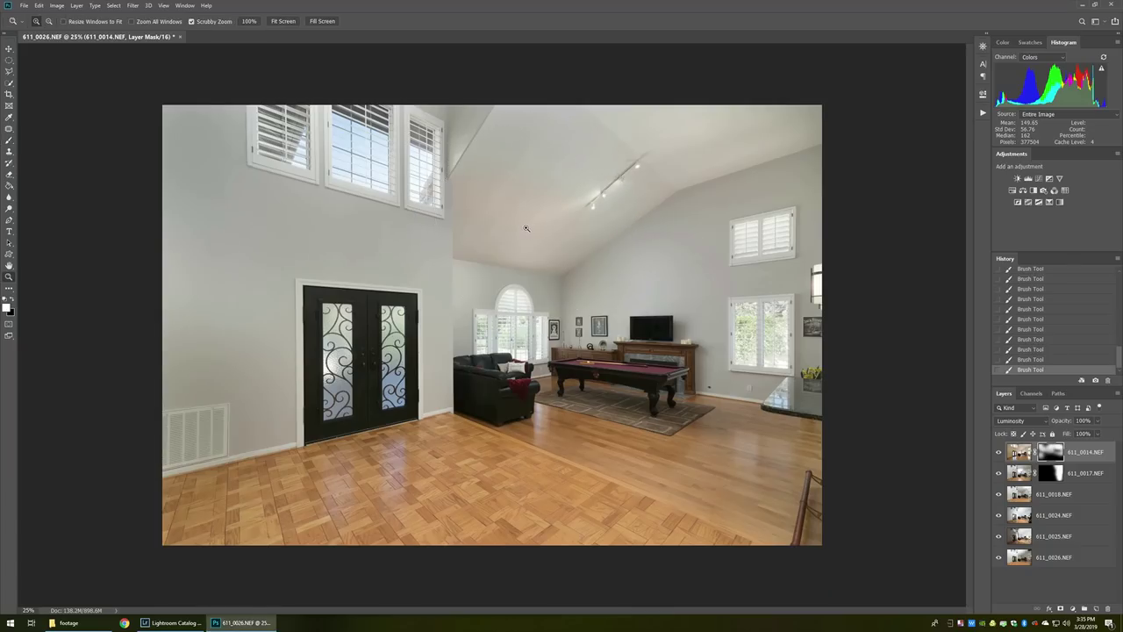
pyautogui.click(530, 226)
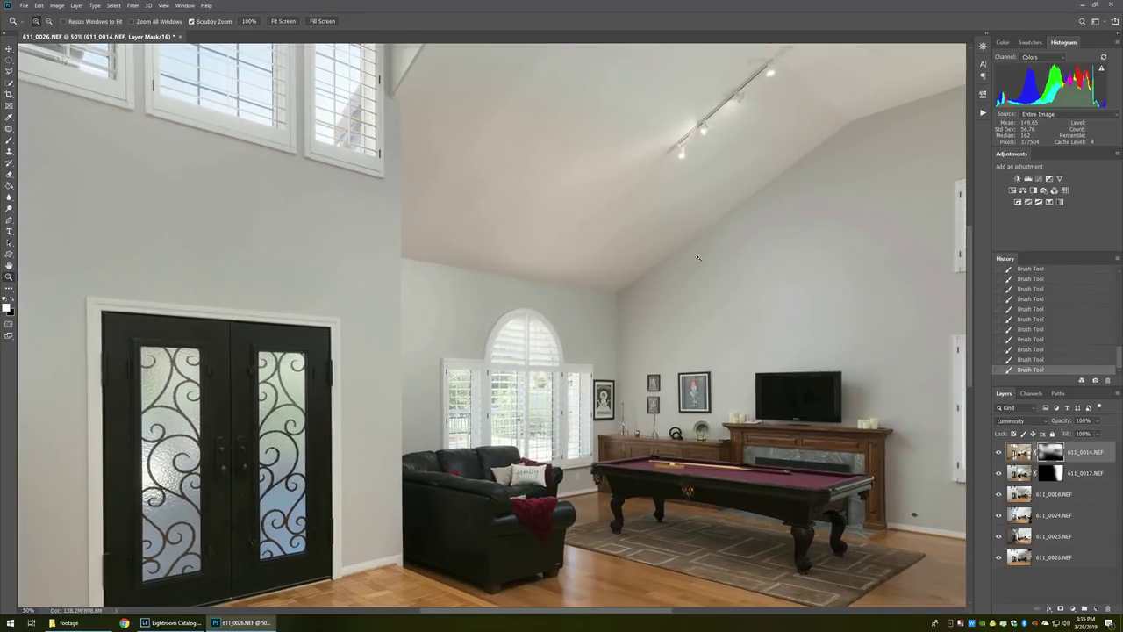
pyautogui.click(998, 452)
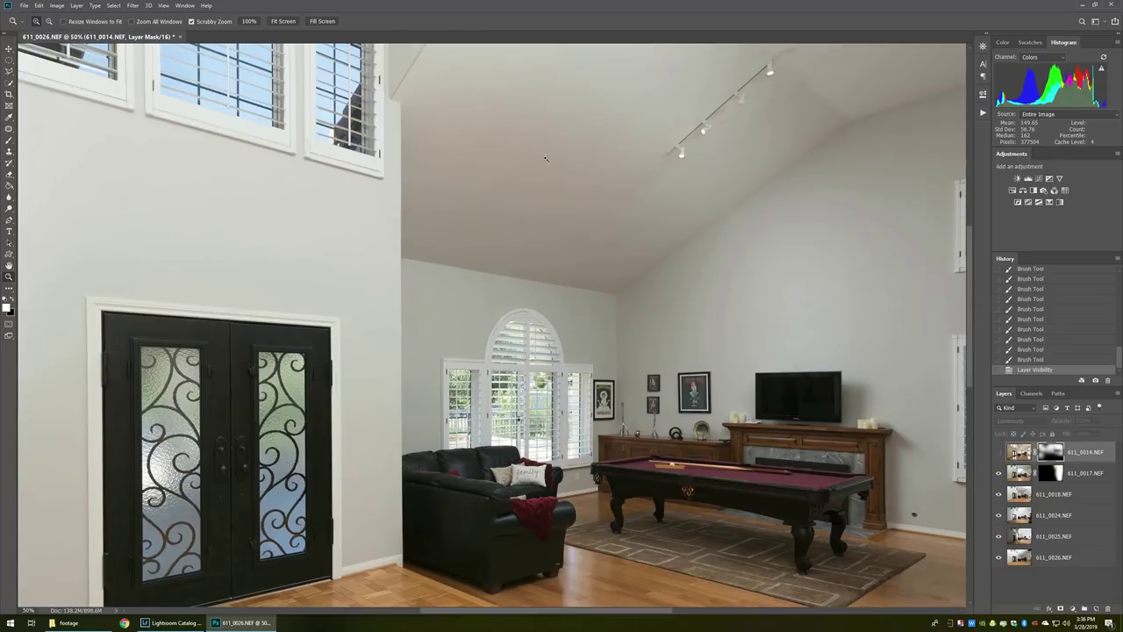
pyautogui.hotkey('ctrl', '0')
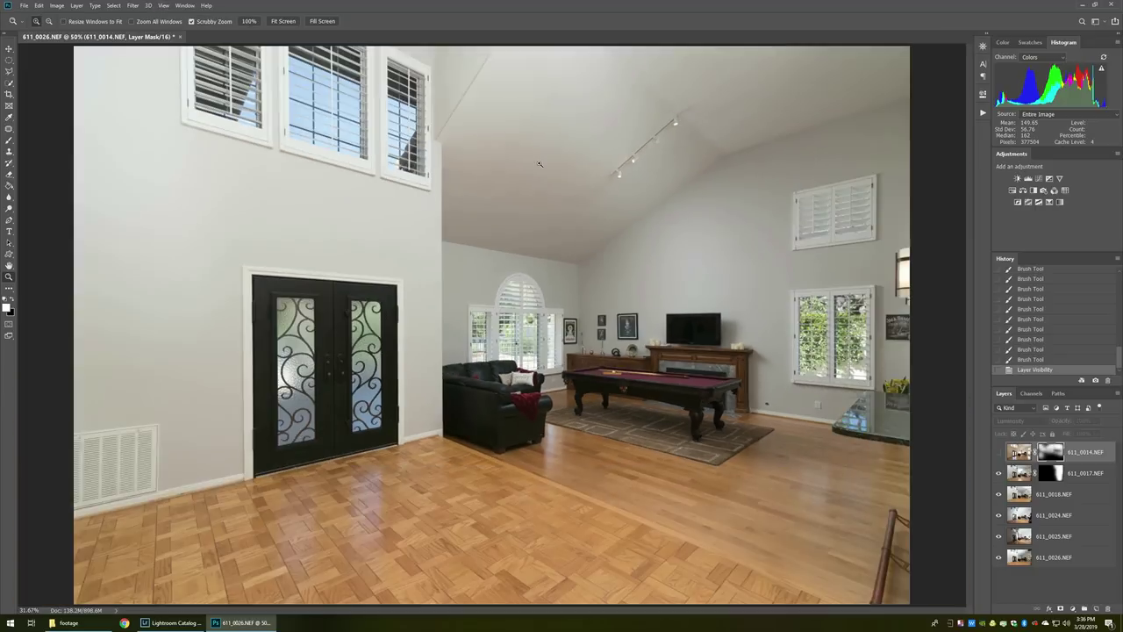
pyautogui.click(998, 452)
pyautogui.hotkey('ctrl', '-')
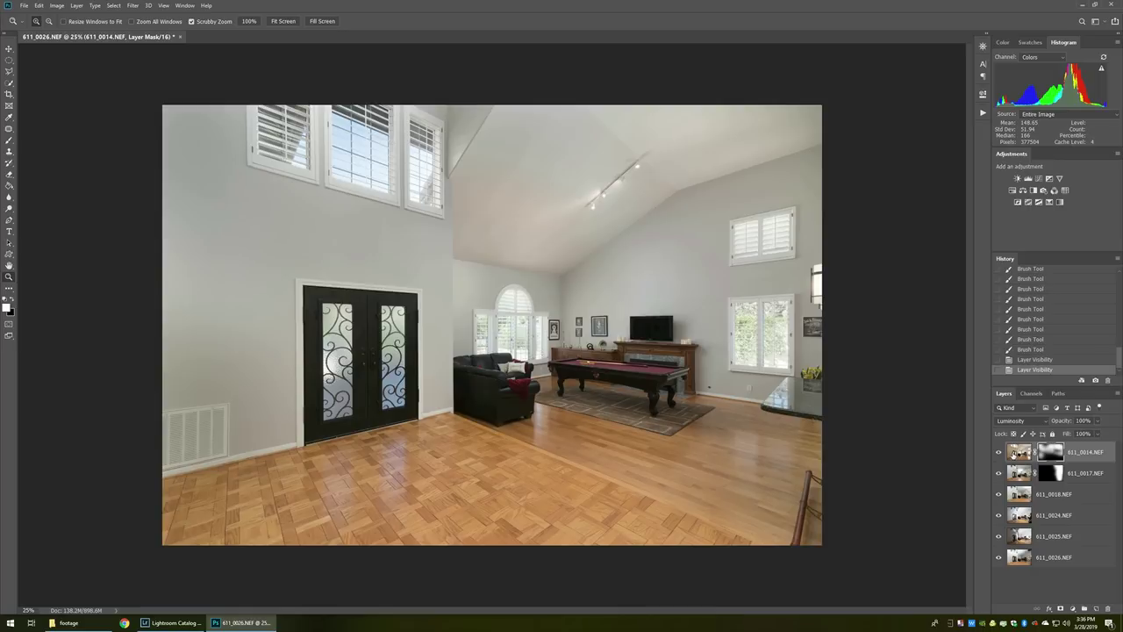
pyautogui.press('l')
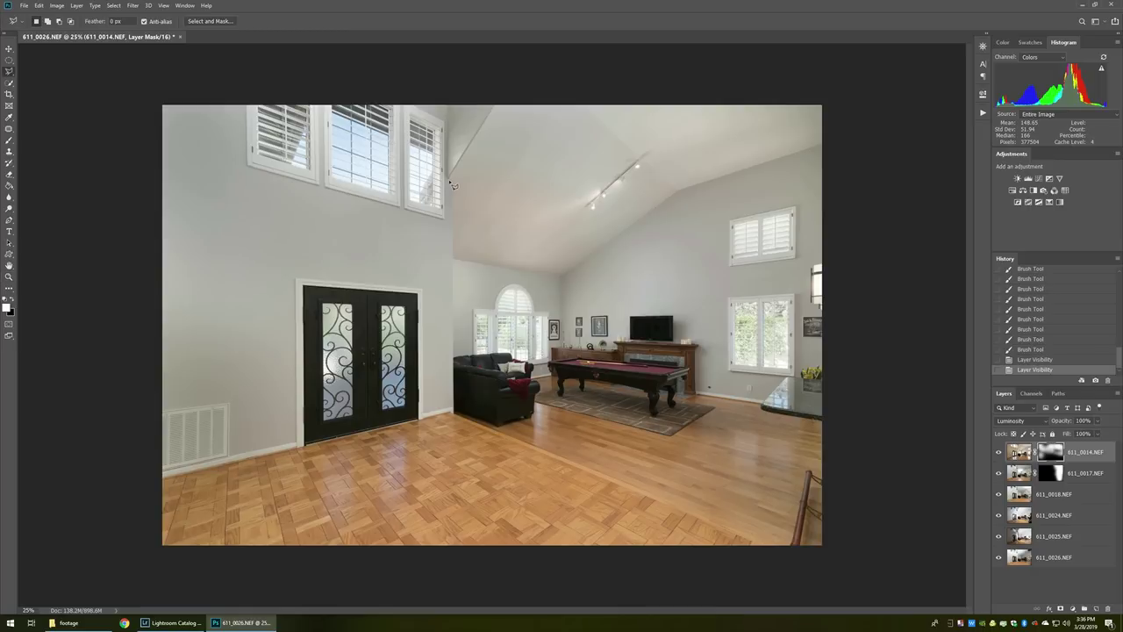
# Outline the vaulted ceiling with the Polygonal Lasso and feather the selection via Select > Modify > Feather.
pyautogui.moveTo(453, 184)
pyautogui.mouseDown()
pyautogui.moveTo(454, 261)
pyautogui.moveTo(549, 287)
pyautogui.moveTo(677, 196)
pyautogui.moveTo(841, 174)
pyautogui.moveTo(843, 142)
pyautogui.moveTo(550, 83)
pyautogui.mouseUp()
pyautogui.click(502, 83)
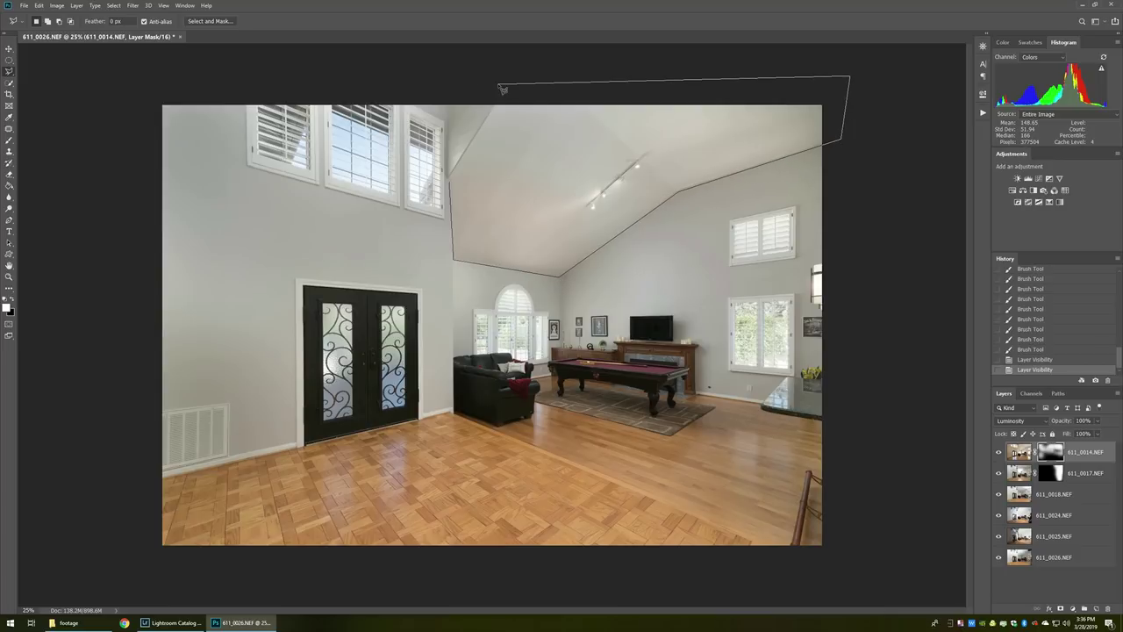
pyautogui.click(496, 110)
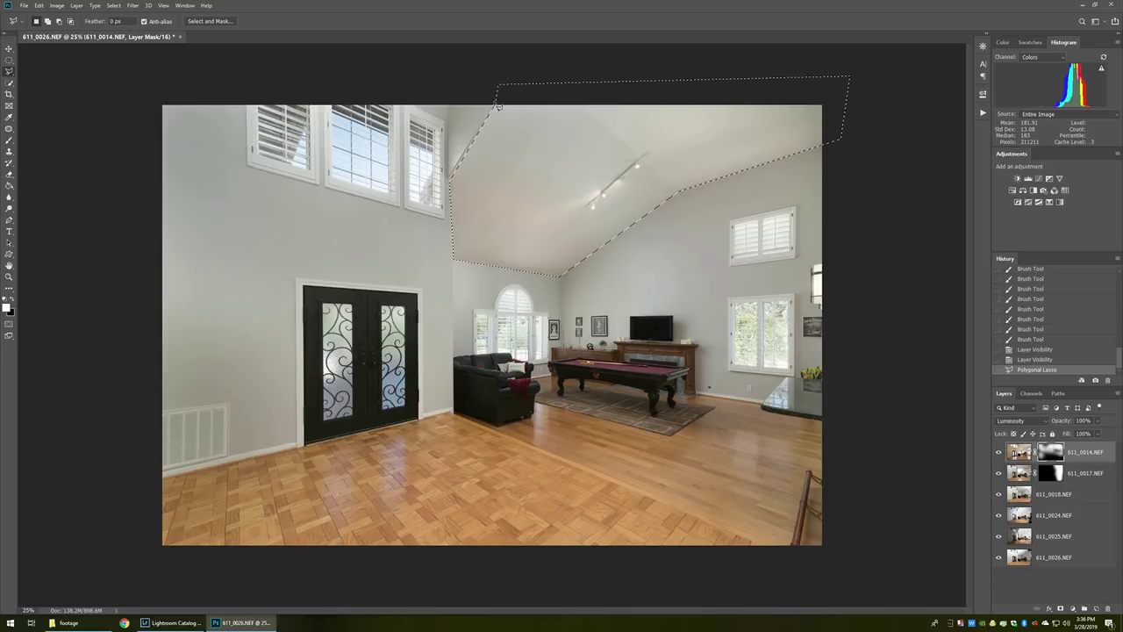
pyautogui.hotkey('alt', 's')
pyautogui.press('m')
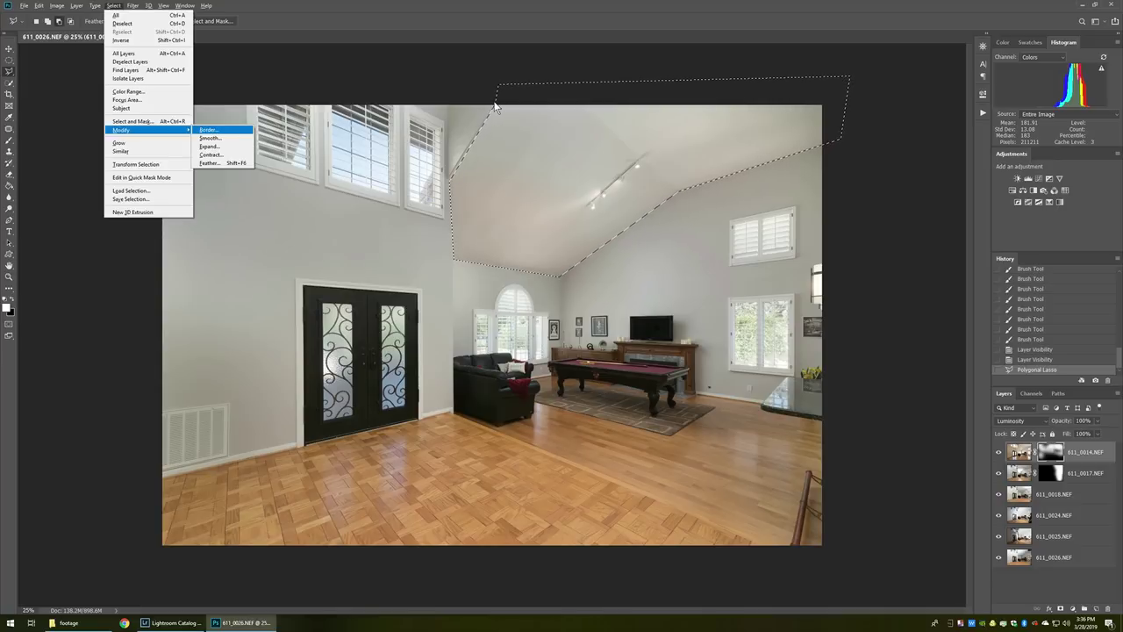
pyautogui.press('Down')
pyautogui.press('Down')
pyautogui.press('Down')
pyautogui.press('Down')
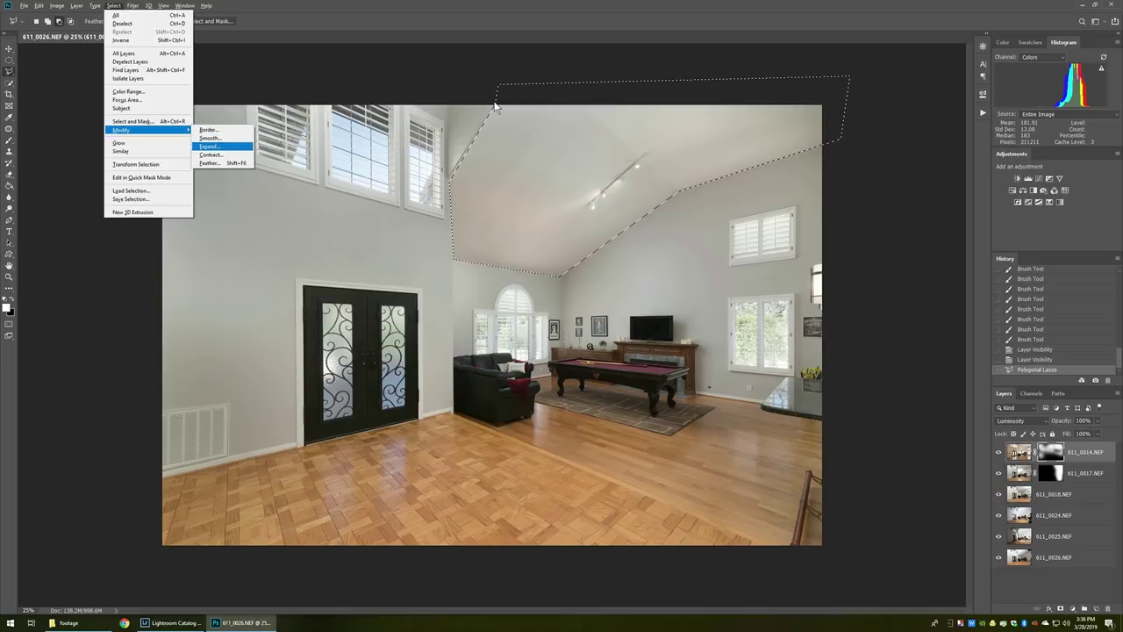
pyautogui.press('Return')
pyautogui.press('Return')
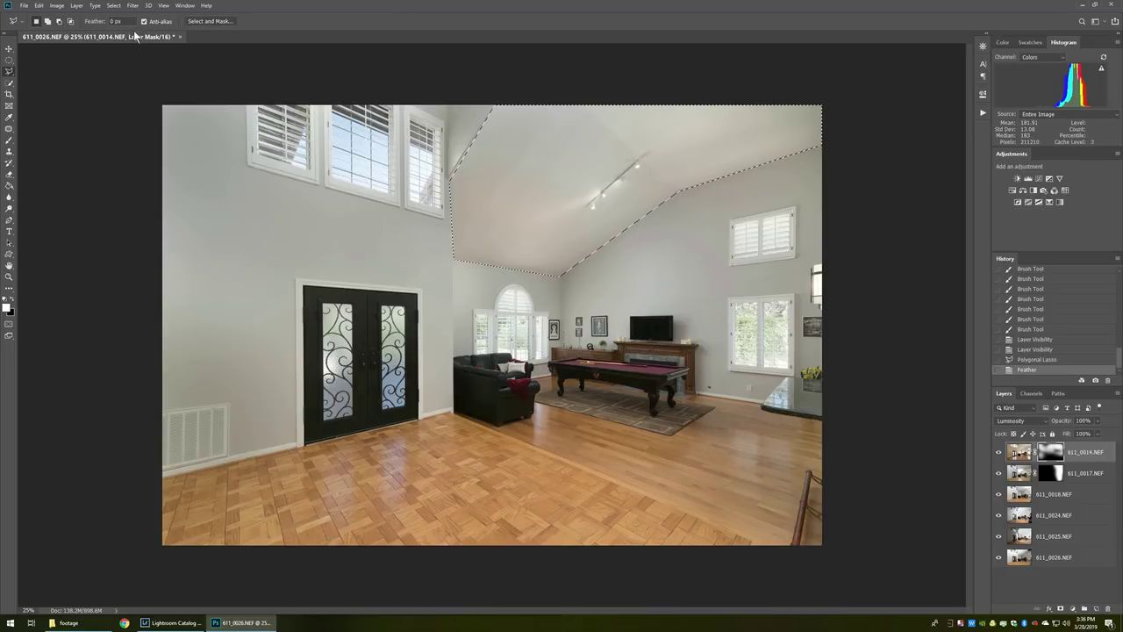
# Add a Hue/Saturation adjustment layer on the ceiling selection with Saturation at -55.
pyautogui.click(77, 6)
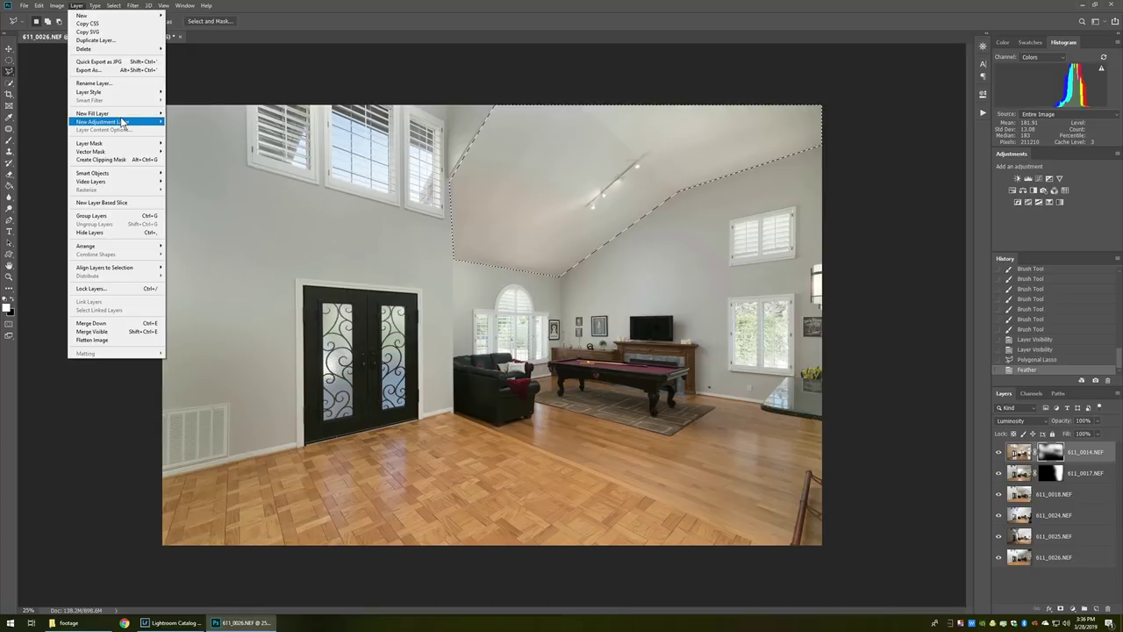
pyautogui.moveTo(124, 123)
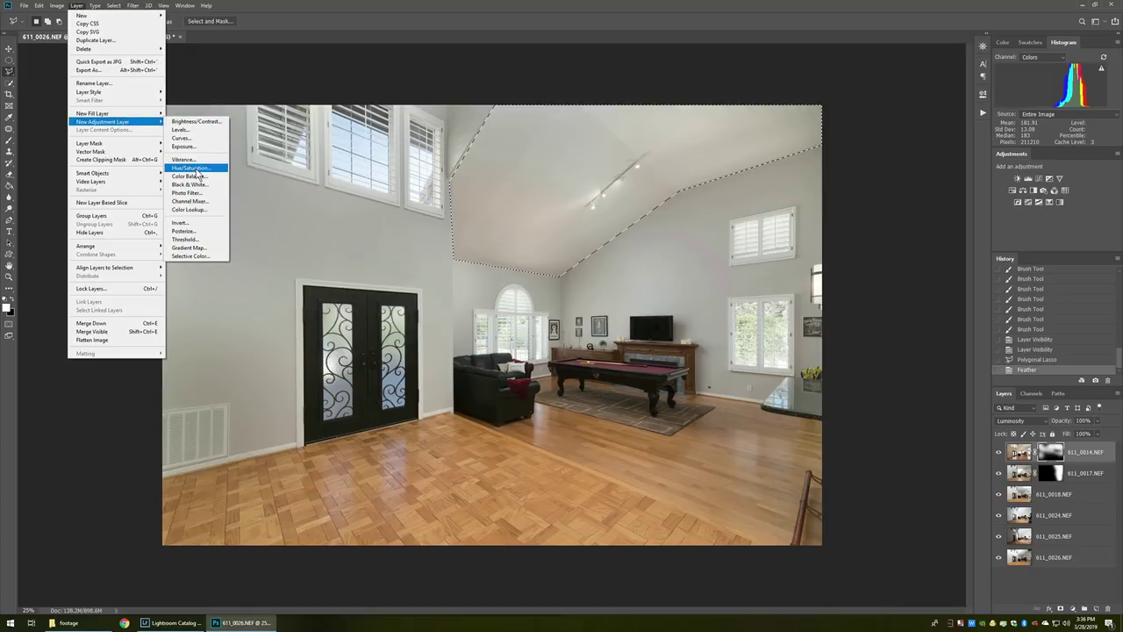
pyautogui.click(189, 168)
pyautogui.press('Return')
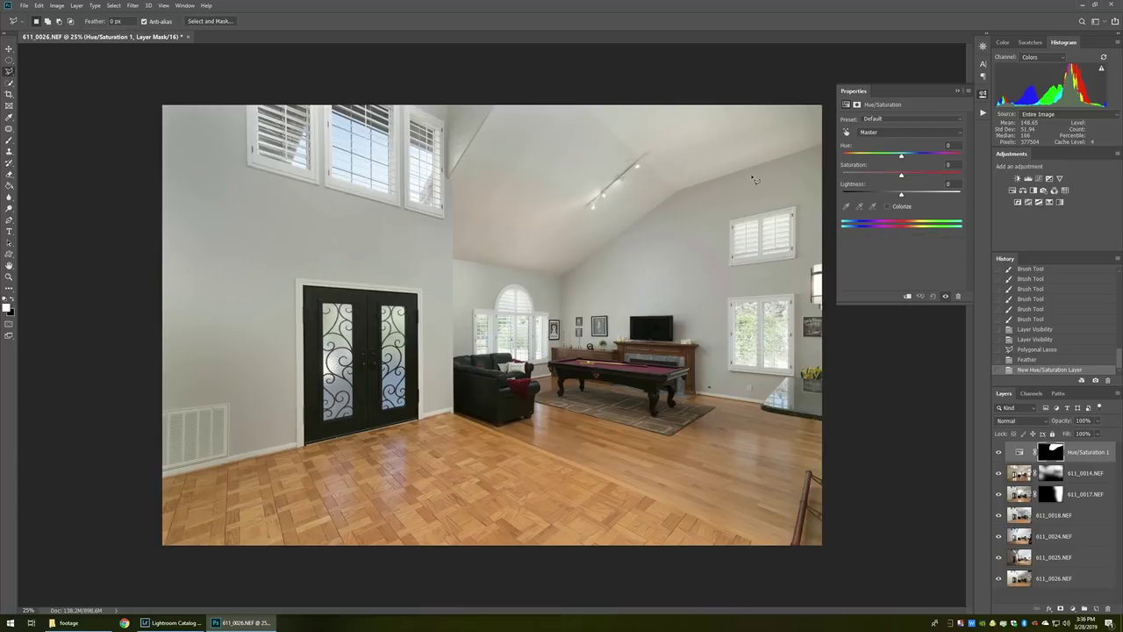
pyautogui.click(868, 174)
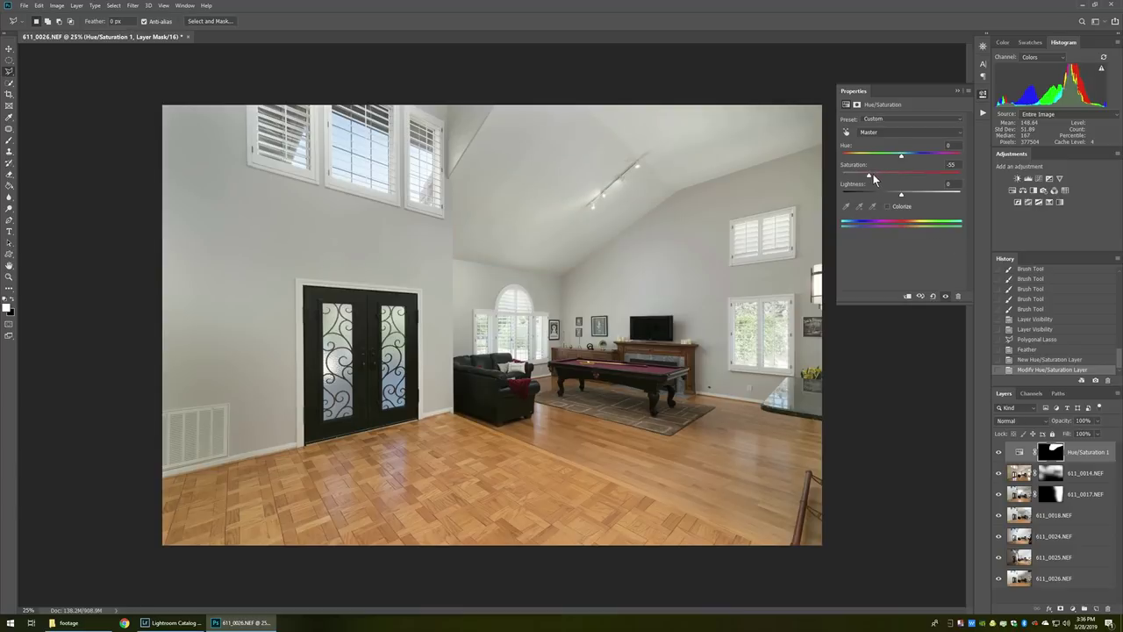
pyautogui.click(957, 91)
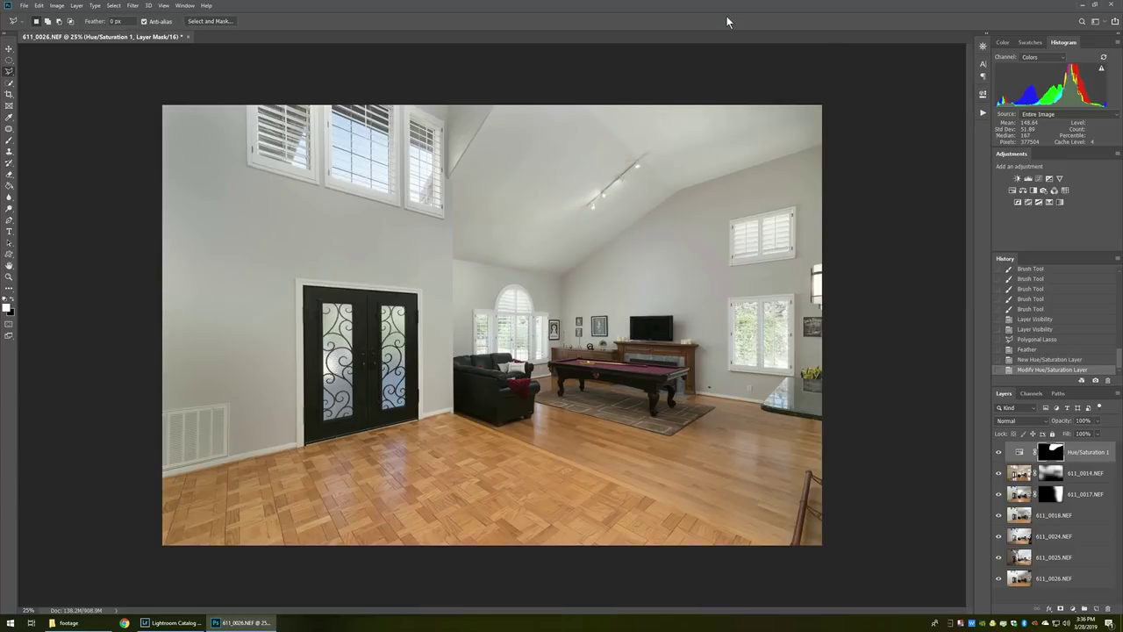